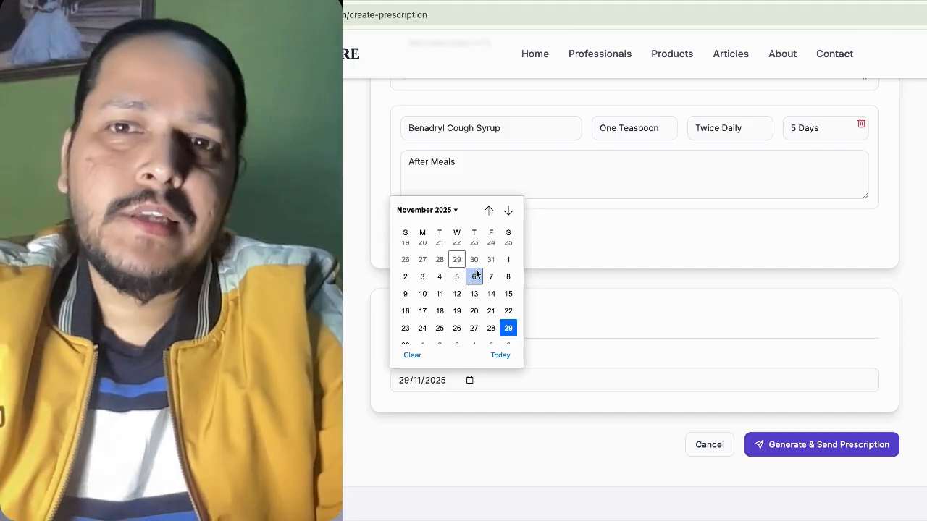
Set the follow-up date to 4 November 2025 and generate and send the Benadryl prescription.
click(440, 277)
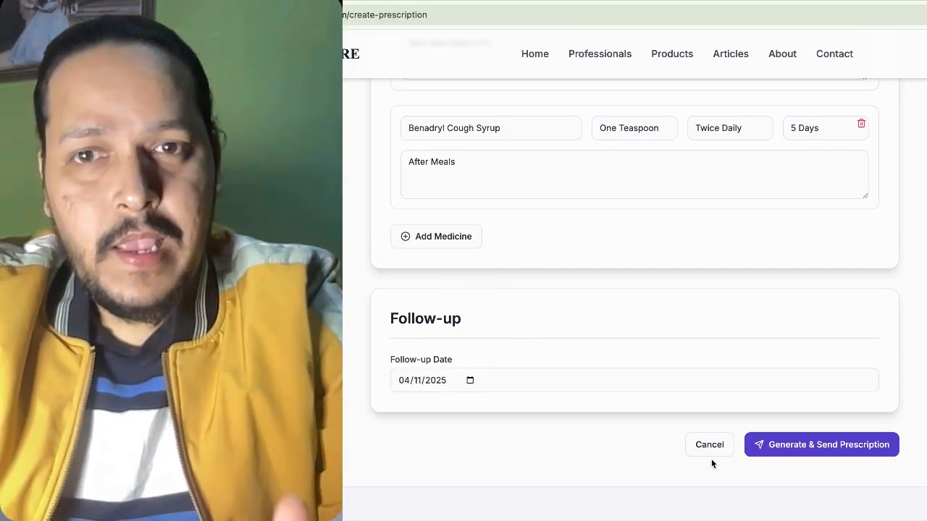
click(822, 449)
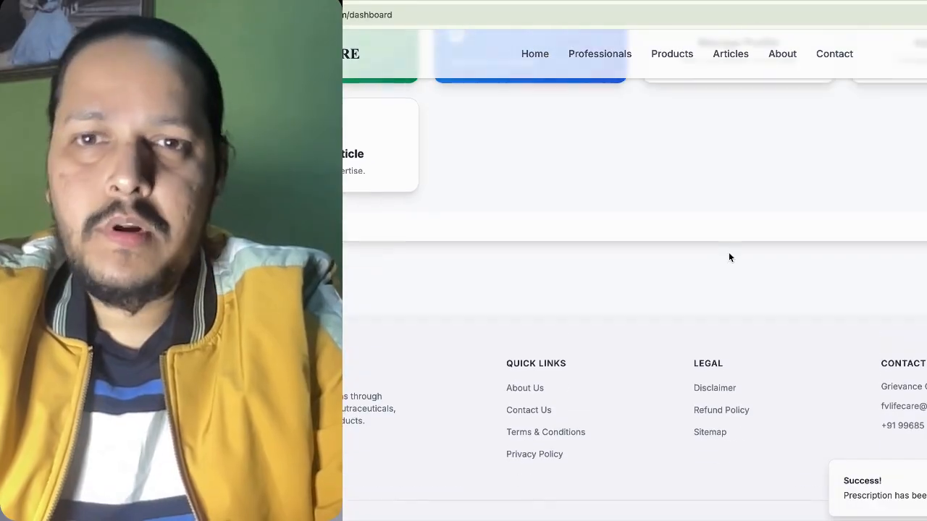
Open the Prescriptions list and view the newly generated Medical Prescription PDF.
scroll(729, 257, up, 4)
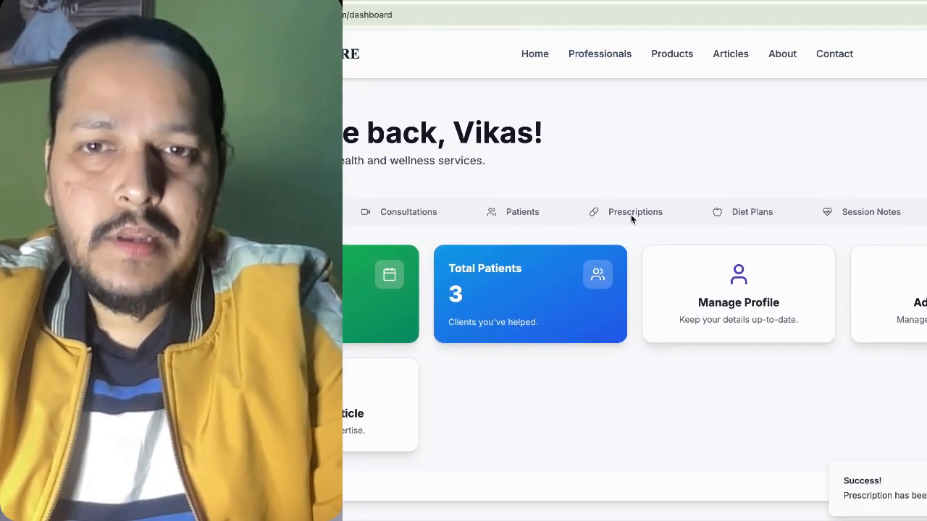
click(629, 211)
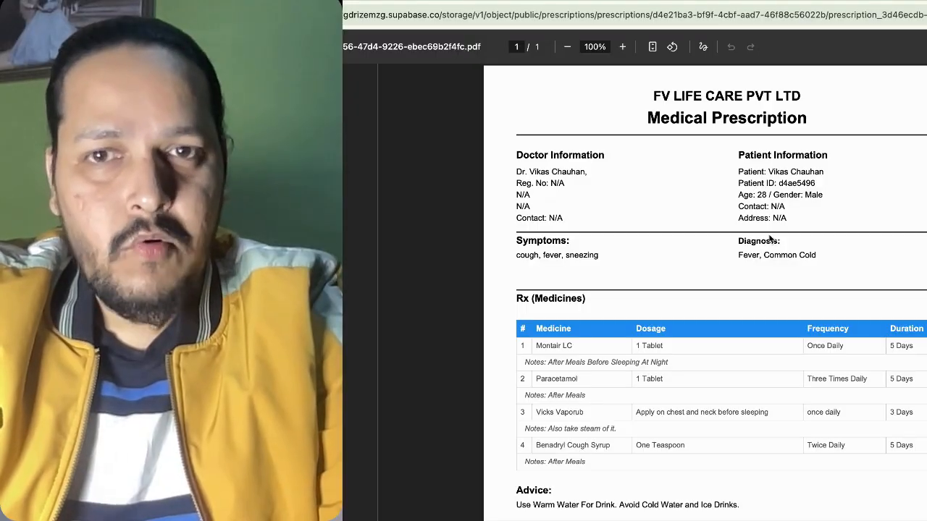
scroll(770, 241, down, 1)
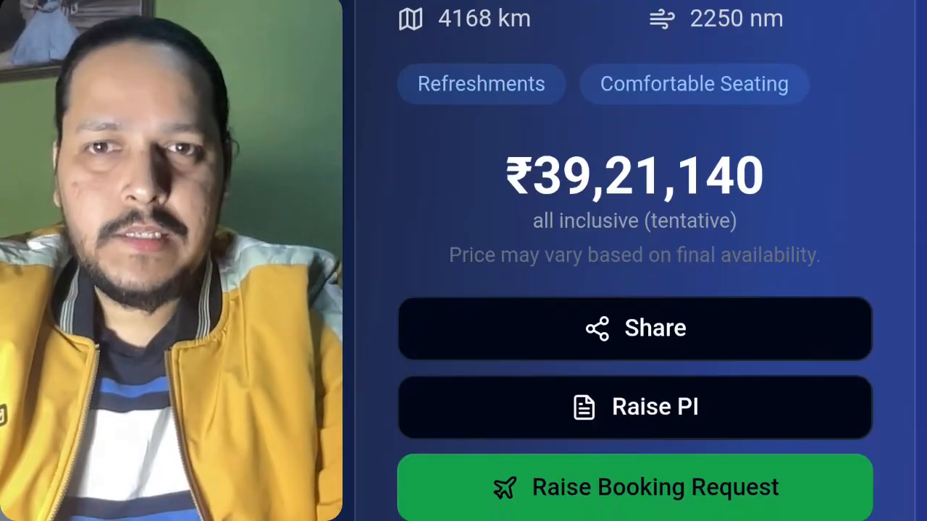
Review the Available Jets list and the Learjet 45 Raise Booking Request form and summary.
scroll(635, 260, up, 5)
scroll(635, 261, up, 8)
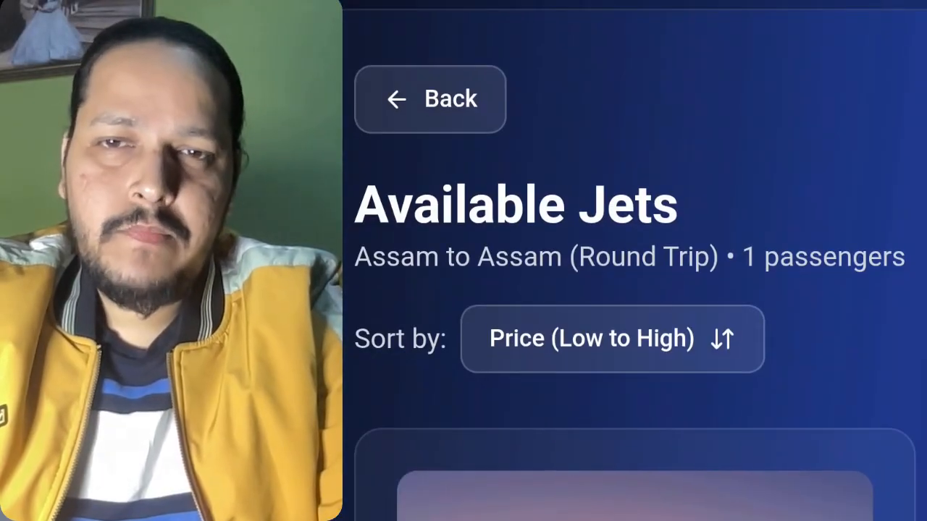
scroll(635, 260, down, 6)
scroll(635, 261, down, 15)
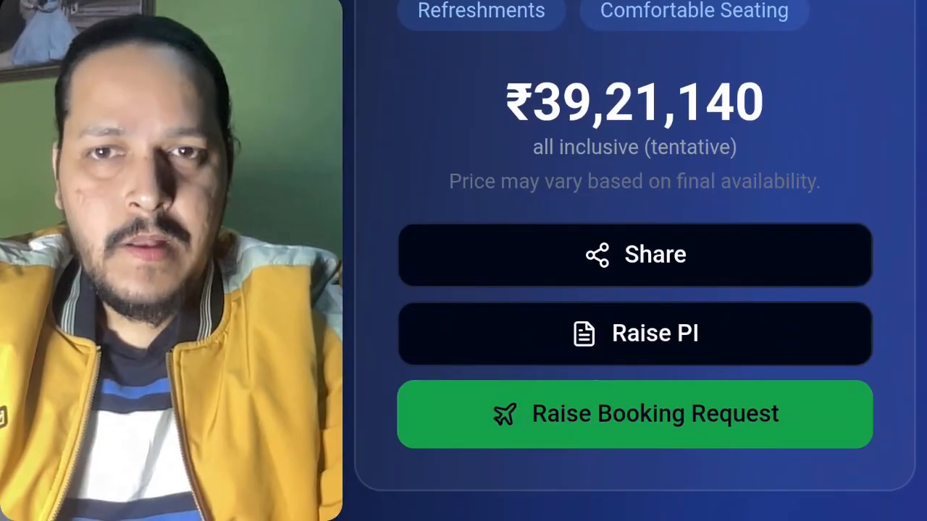
scroll(634, 260, down, 10)
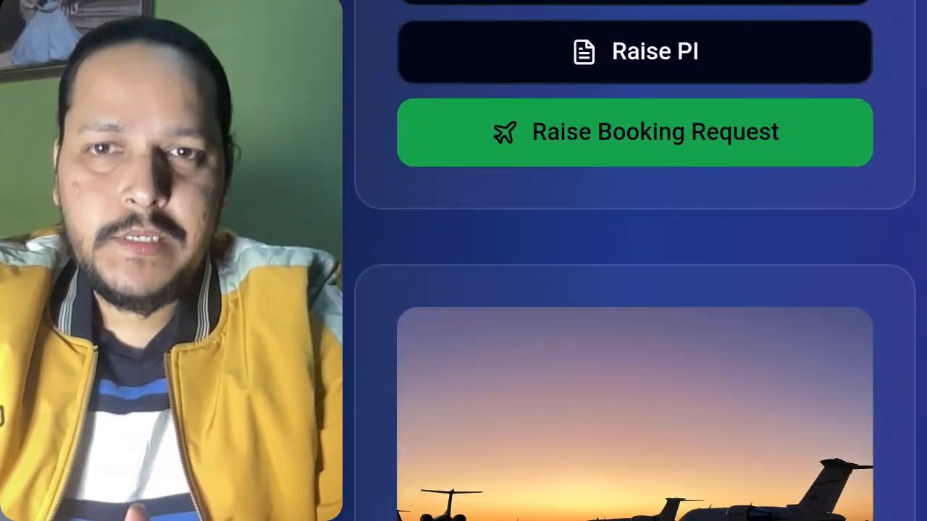
scroll(635, 261, up, 3)
scroll(635, 260, down, 2)
scroll(635, 260, down, 20)
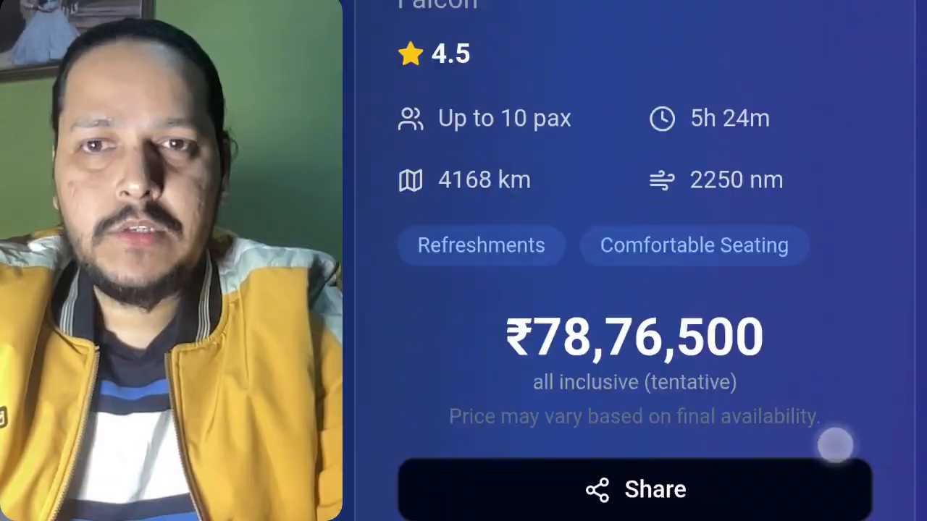
scroll(635, 260, down, 3)
scroll(635, 260, up, 3)
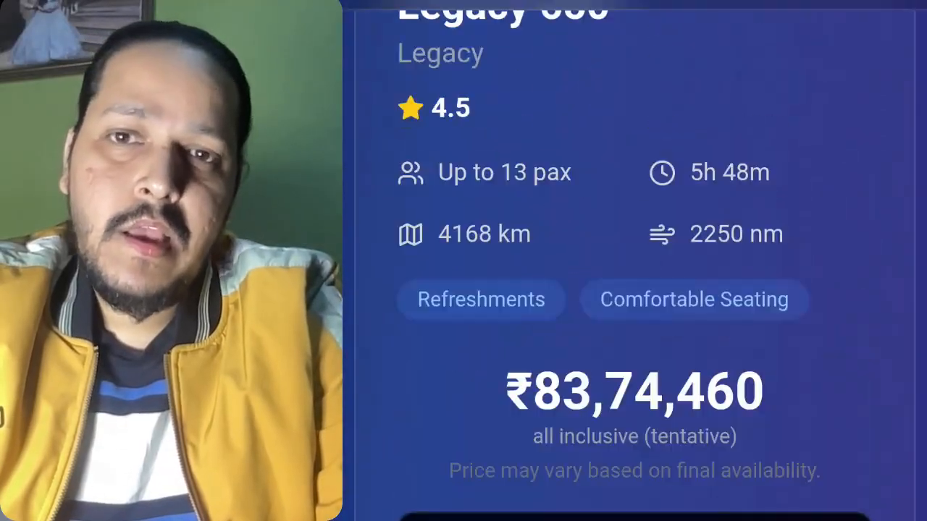
scroll(634, 261, down, 3)
scroll(635, 261, up, 15)
scroll(635, 261, up, 10)
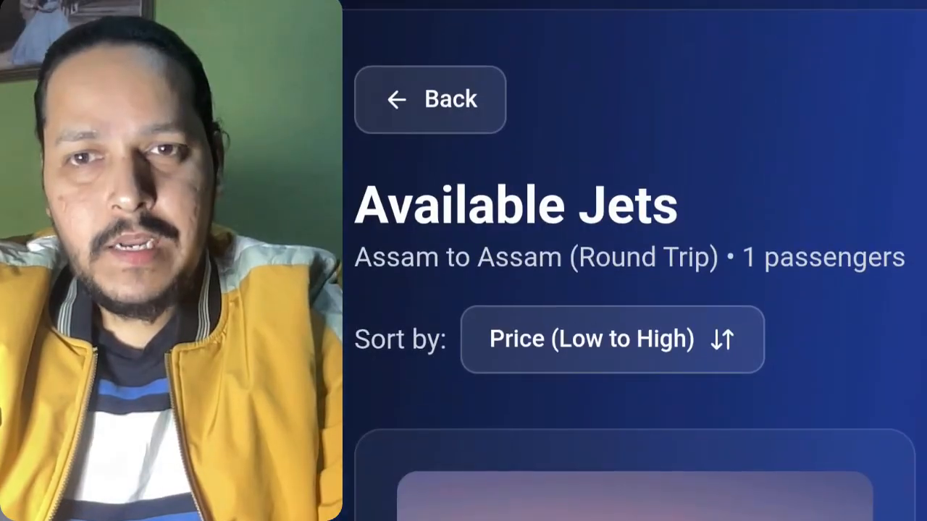
scroll(775, 497, down, 5)
scroll(784, 489, down, 15)
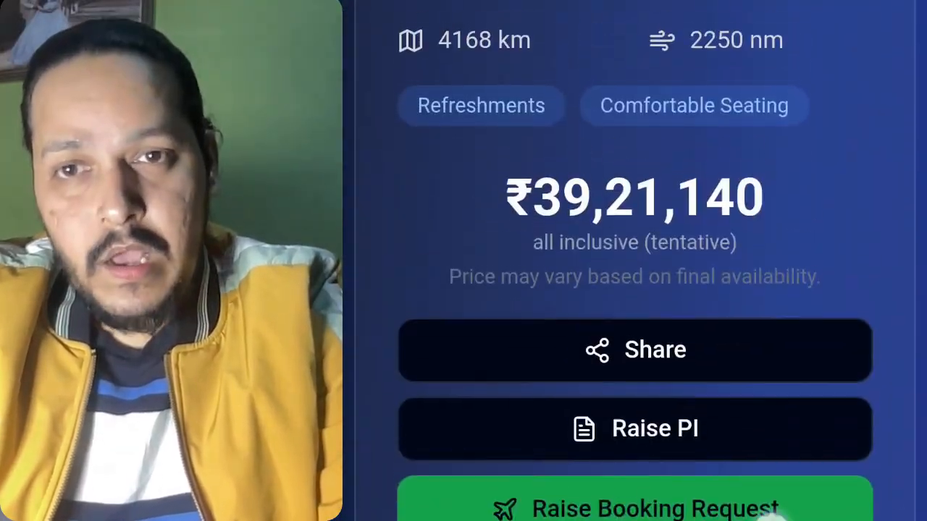
scroll(809, 454, down, 7)
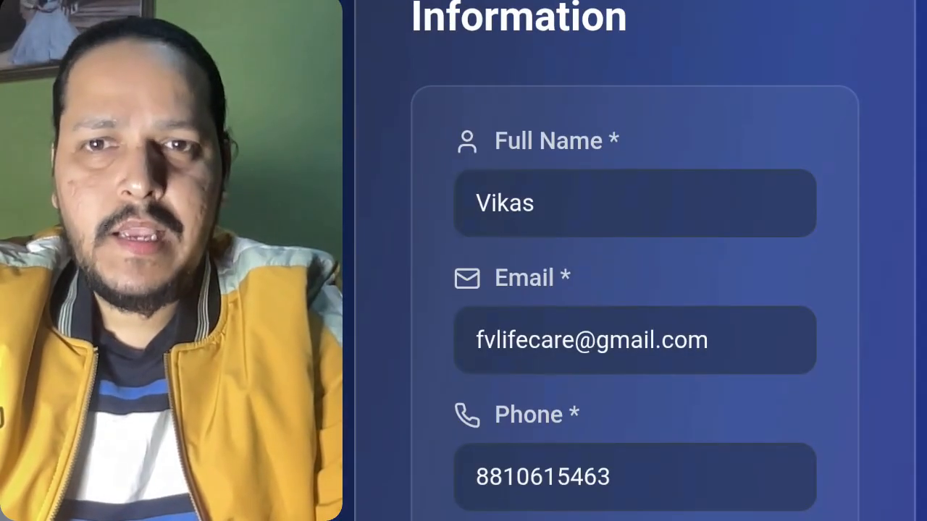
scroll(635, 290, down, 8)
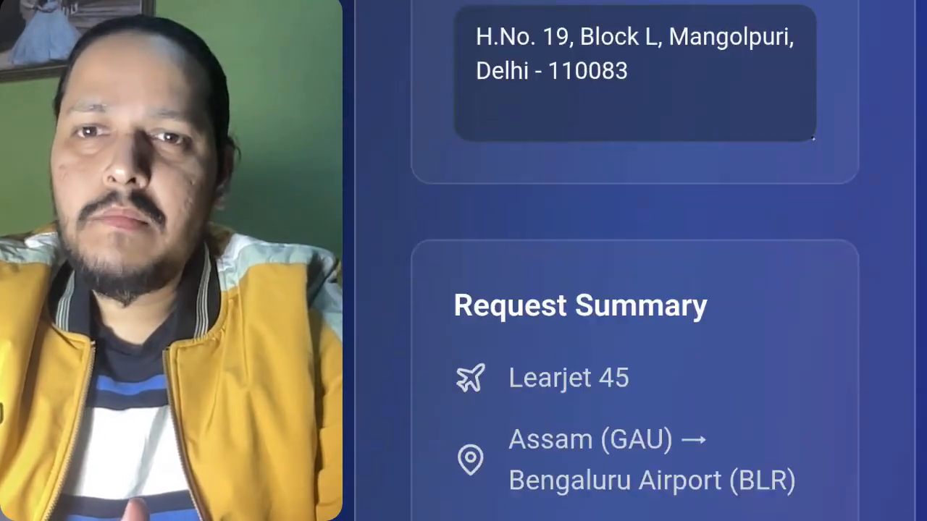
scroll(635, 289, down, 5)
scroll(635, 290, up, 12)
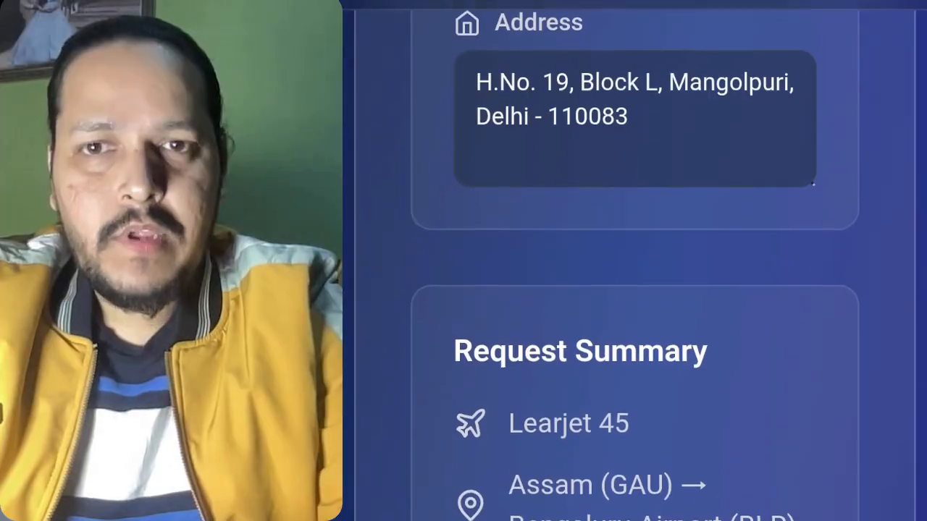
scroll(635, 290, up, 5)
scroll(634, 289, down, 2)
click(782, 499)
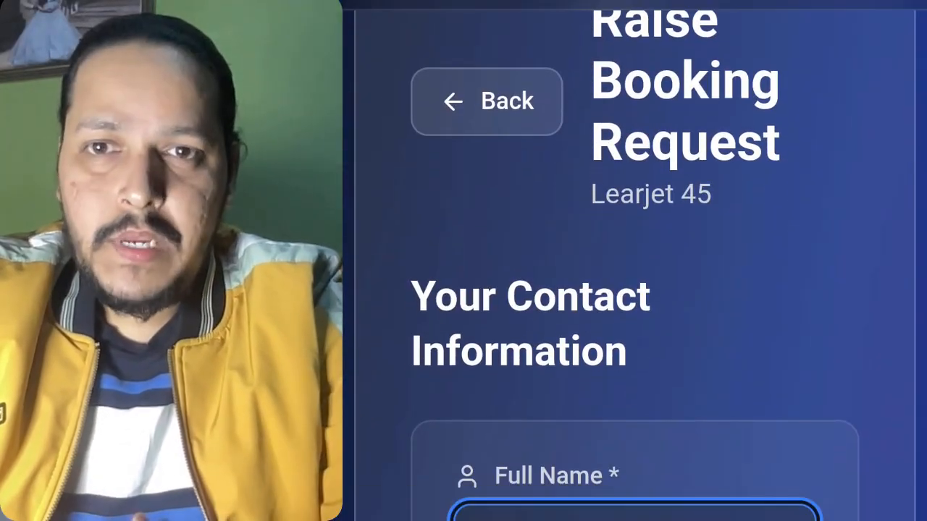
Open the PI form from a jet card's Raise PI option.
scroll(635, 289, down, 8)
scroll(635, 253, down, 10)
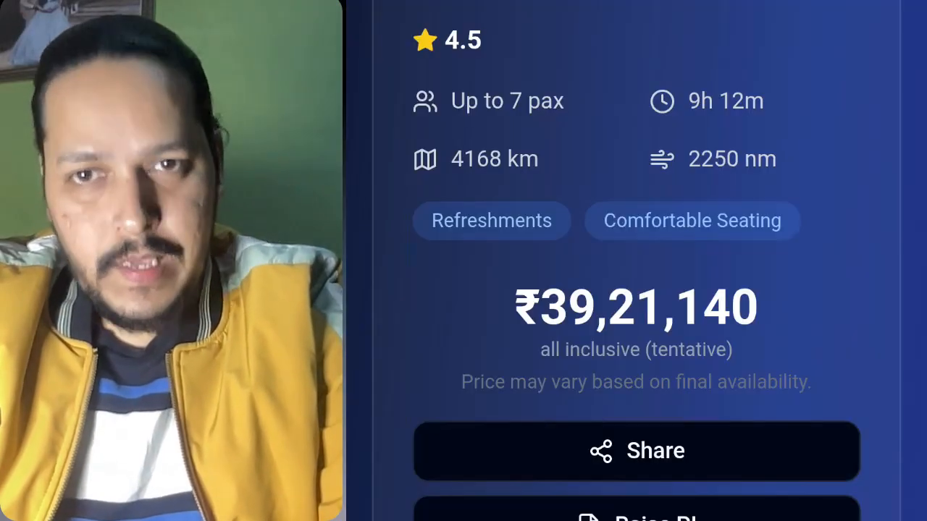
click(789, 511)
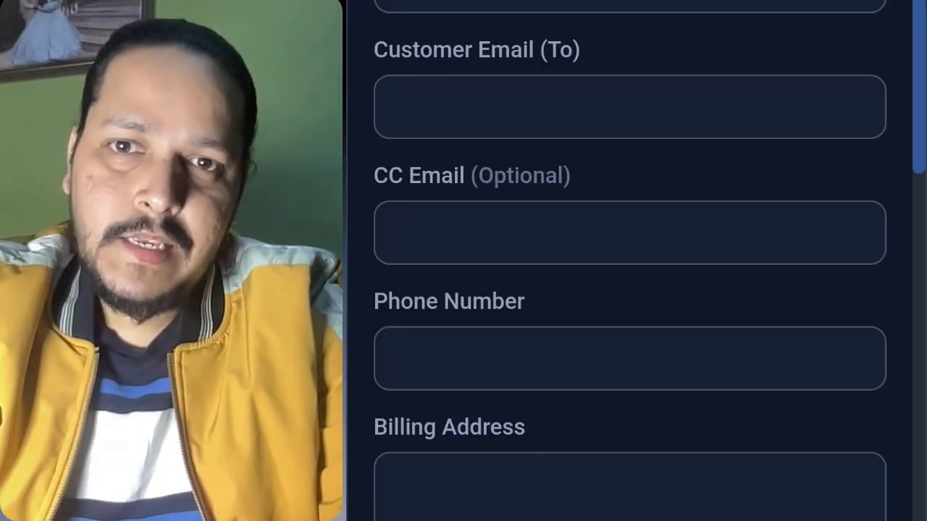
Autofill the customer name, emails, phone and GSTIN from saved suggestions.
click(728, 6)
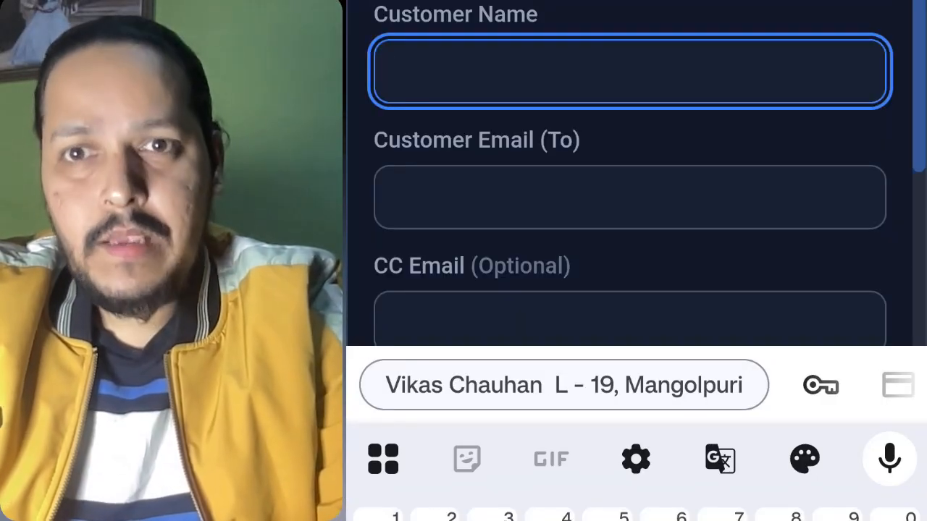
click(653, 389)
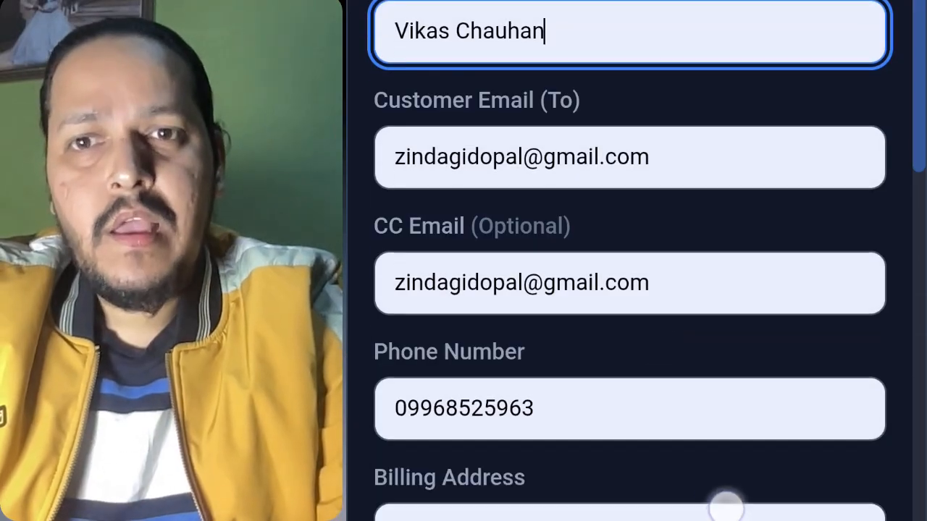
drag(726, 507, 727, 319)
click(788, 401)
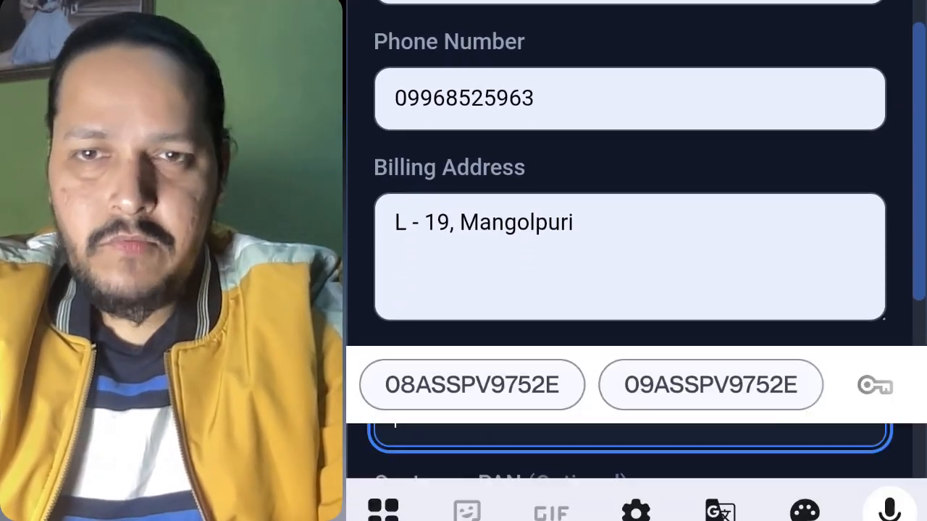
click(711, 385)
scroll(727, 289, down, 4)
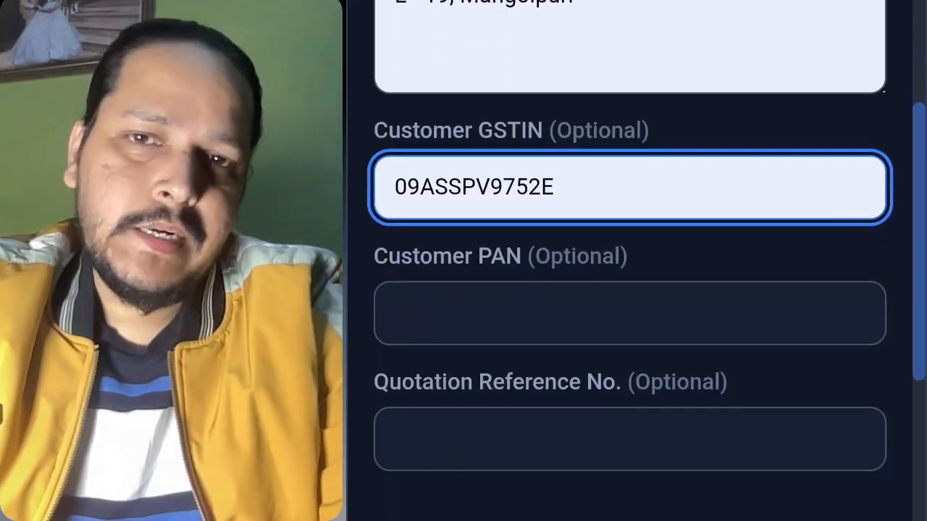
Fill the customer PAN from the suggestion and enter quotation reference ERP002.
click(780, 261)
click(455, 384)
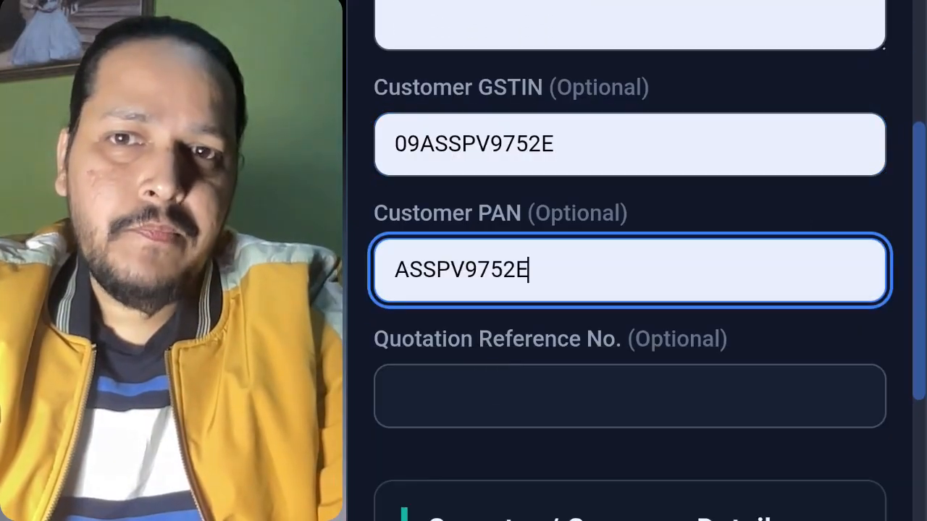
scroll(761, 320, down, 2)
click(757, 317)
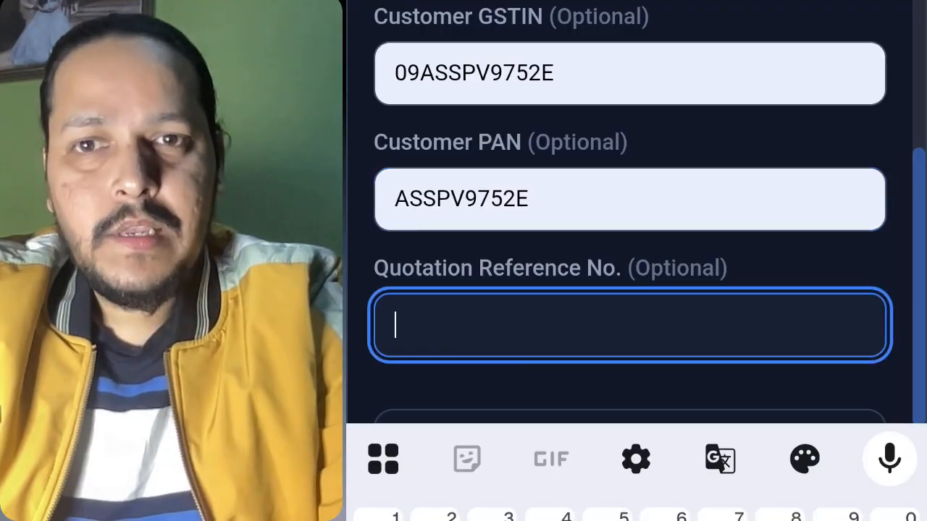
text(ERP)
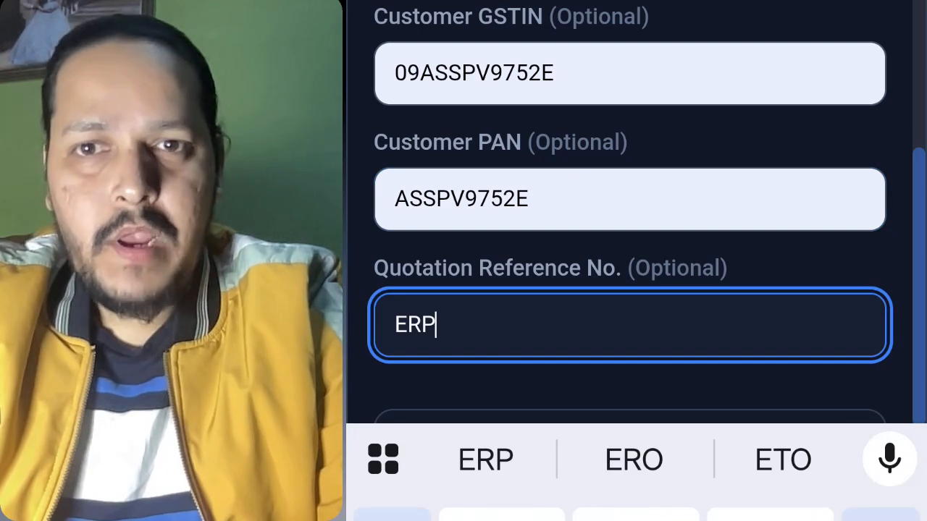
text(002)
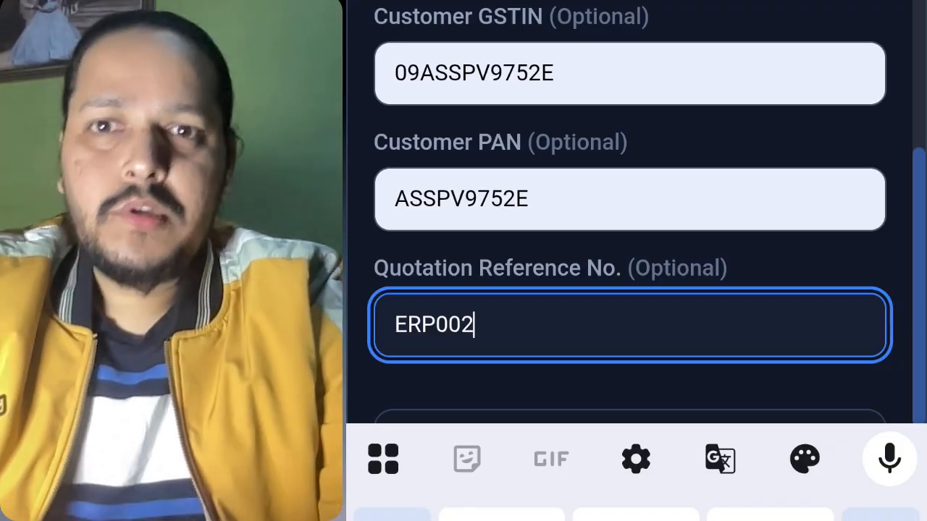
key(Escape)
Leave the discount at 0% and preview the invoice totalling INR 39,21,140.
scroll(827, 408, down, 5)
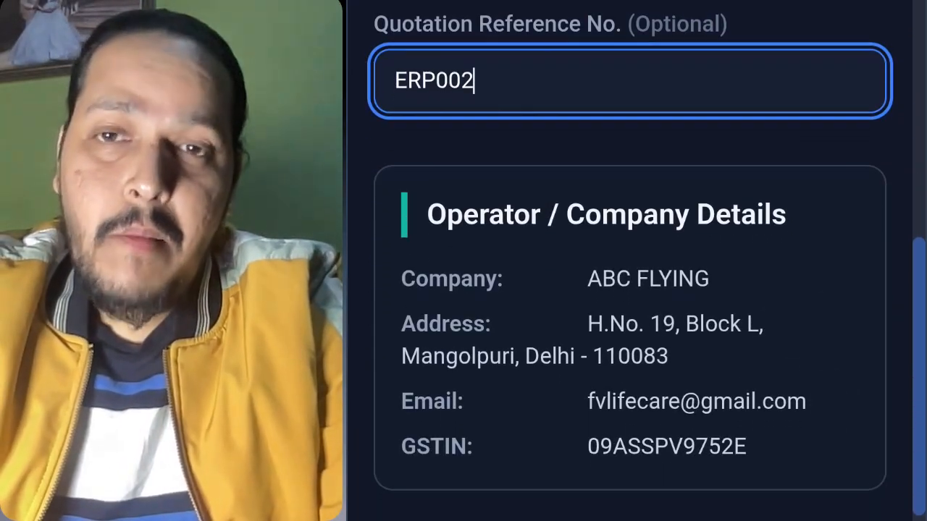
scroll(806, 385, down, 7)
scroll(767, 423, down, 2)
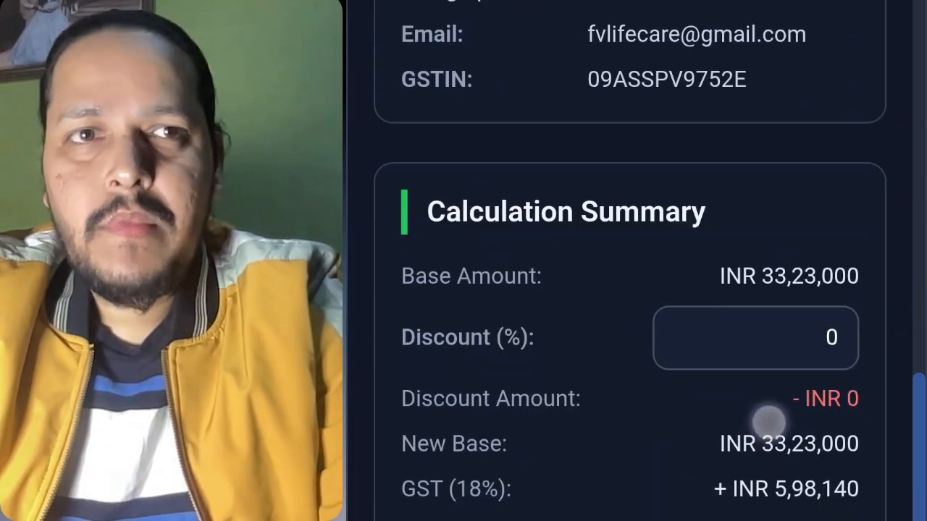
click(842, 335)
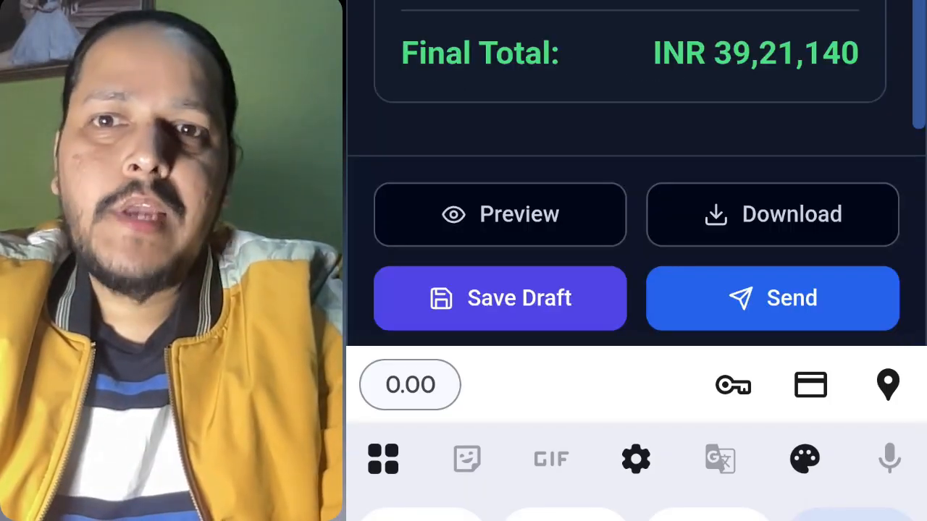
key(Escape)
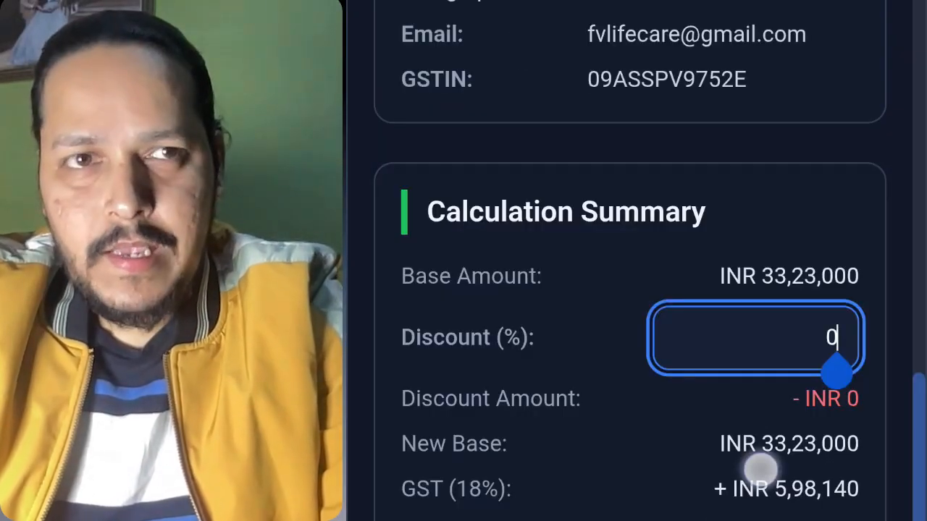
click(760, 469)
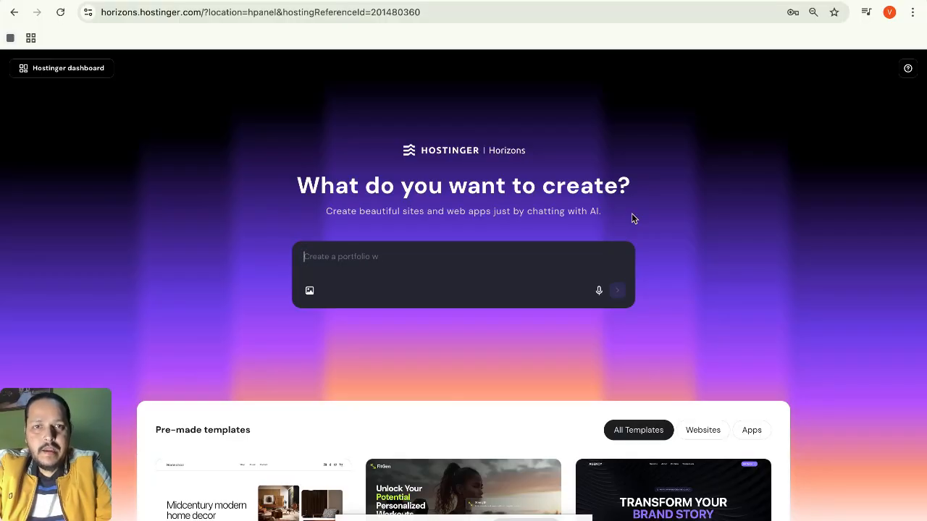
Try attaching an image to the Horizons prompt, then cancel the upload.
scroll(676, 258, down, 3)
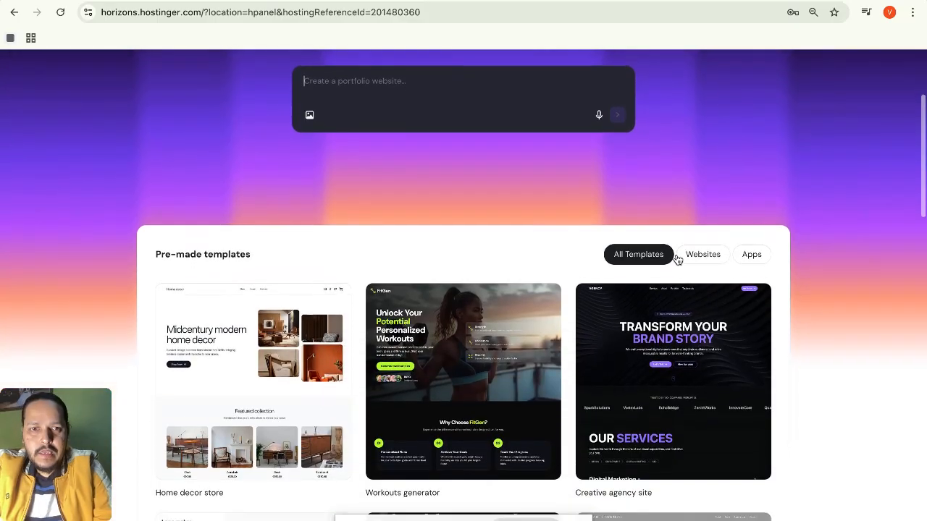
scroll(676, 258, up, 1)
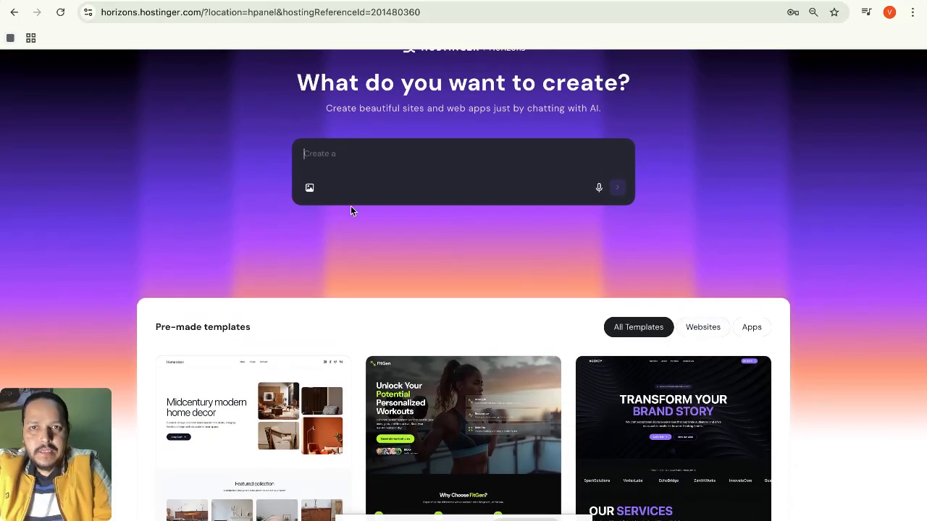
click(310, 189)
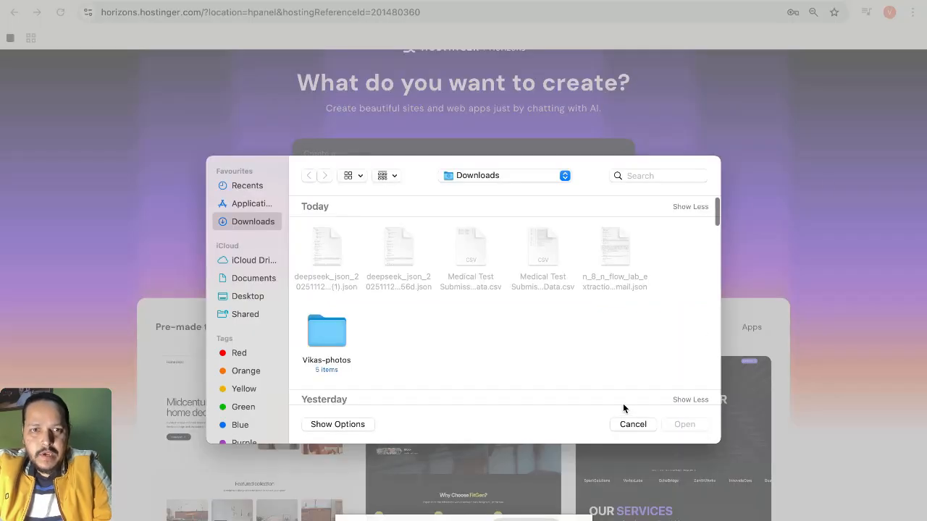
click(631, 425)
Scroll through the Horizons start page templates and return to the top.
scroll(689, 278, down, 5)
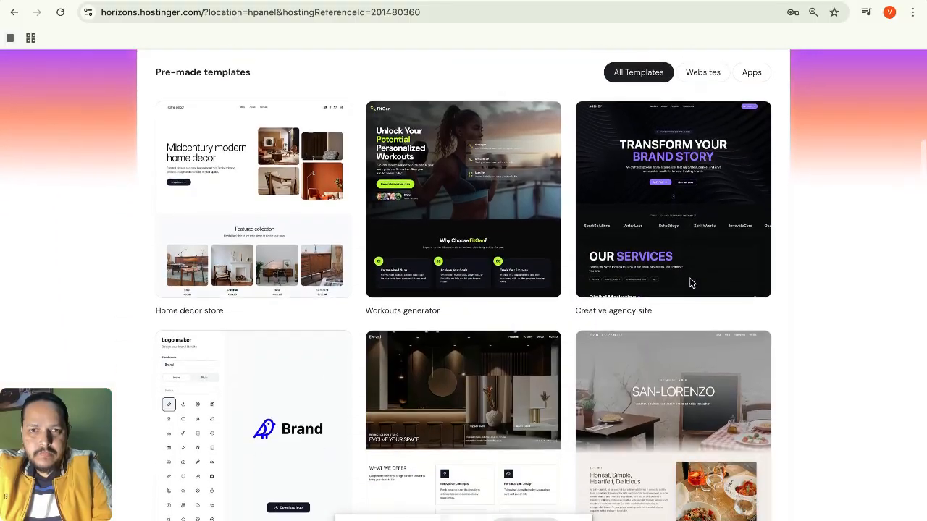
scroll(689, 283, down, 3)
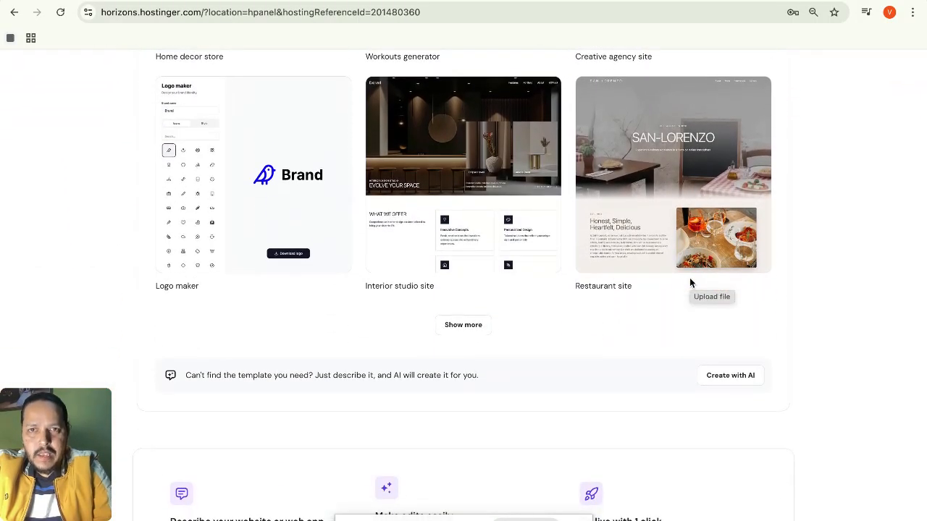
scroll(689, 282, down, 2)
scroll(689, 283, down, 5)
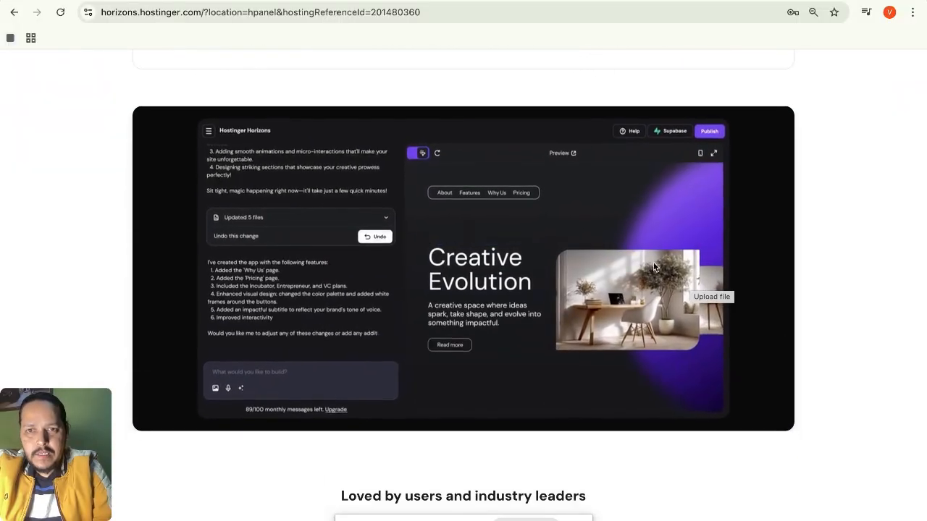
scroll(651, 386, down, 1)
scroll(651, 385, down, 3)
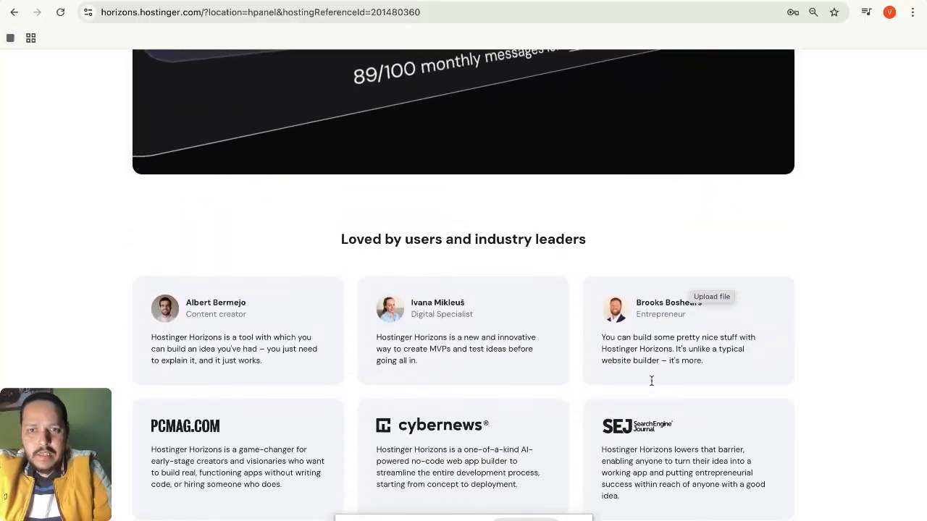
scroll(651, 382, up, 3)
scroll(648, 397, down, 5)
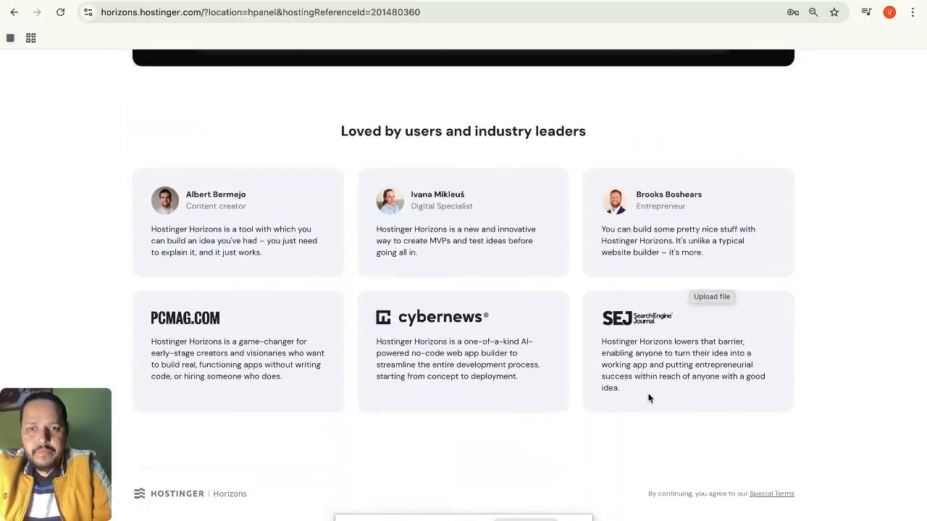
scroll(648, 397, up, 12)
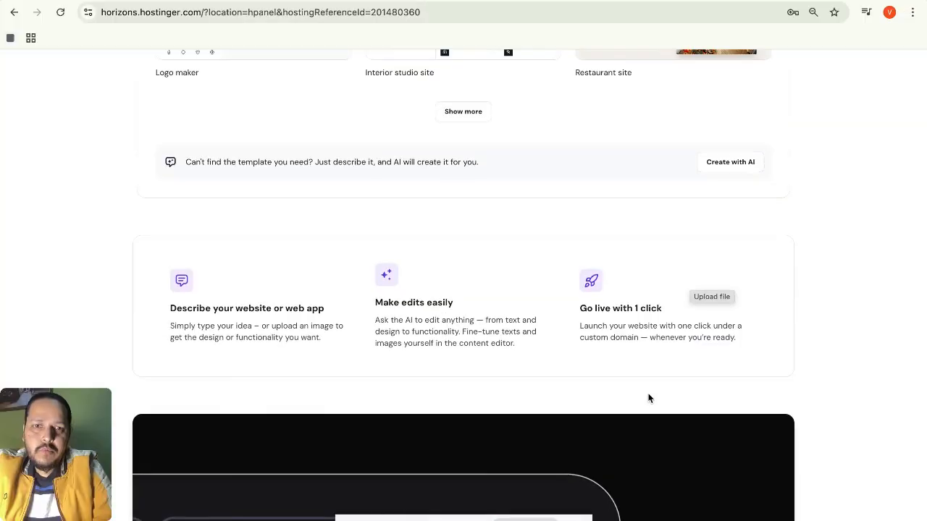
scroll(649, 399, up, 2)
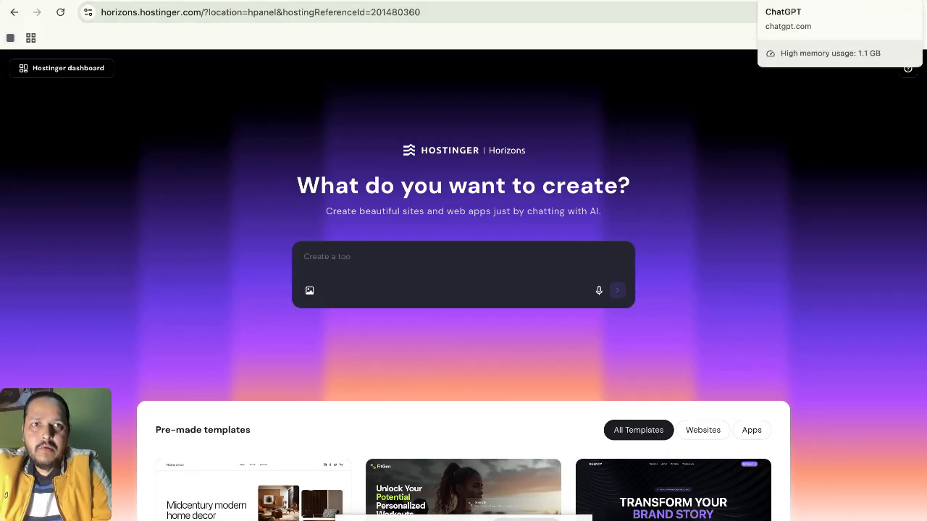
Switch to the ChatGPT tab and focus the empty Ask anything message box.
click(803, 1)
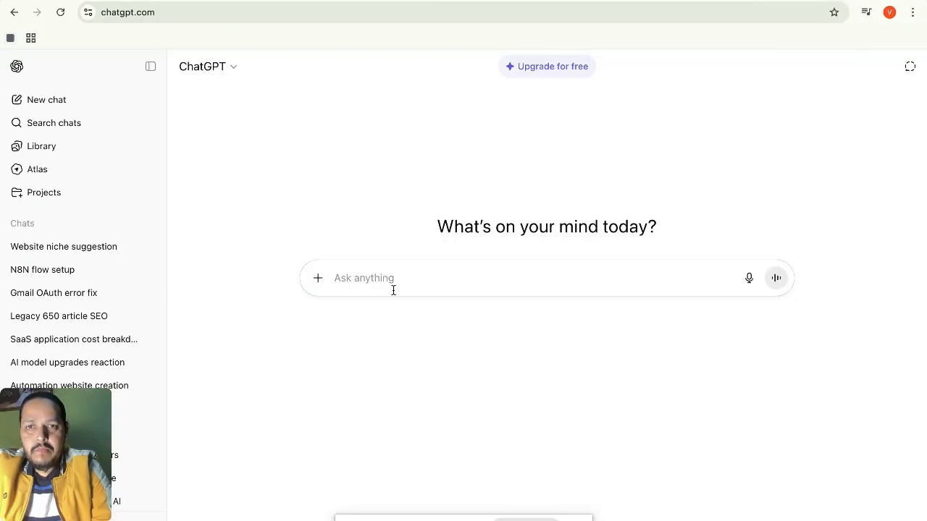
click(368, 282)
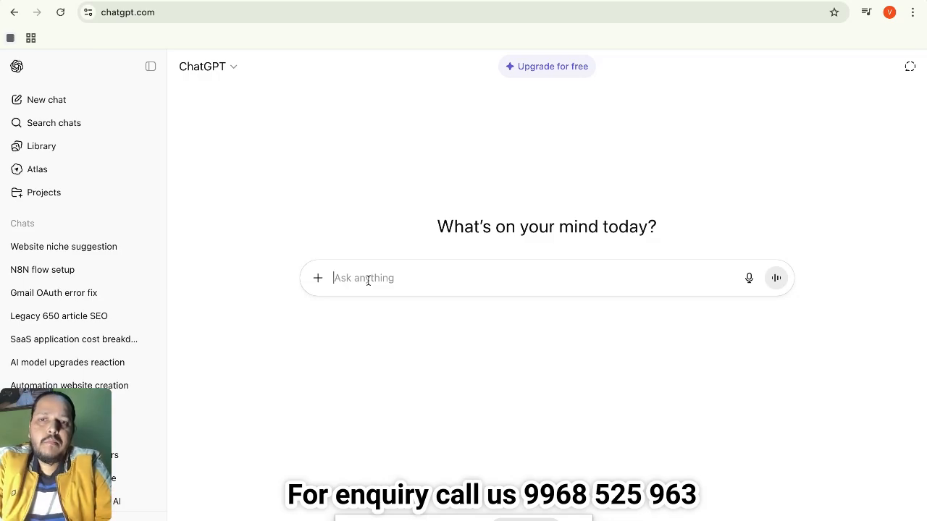
click(367, 280)
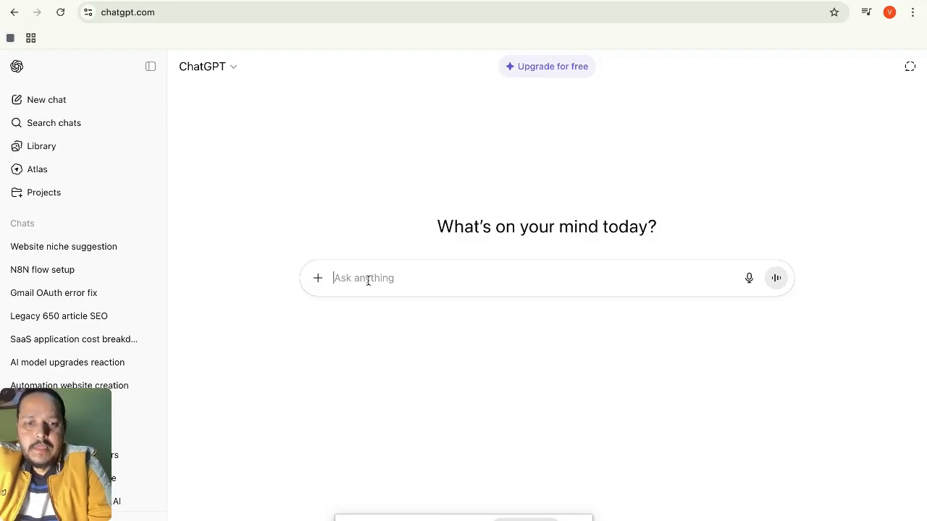
Type a business-profile website request with animated hero, subscription plans, and doctor, fitness, diet services.
text(Please)
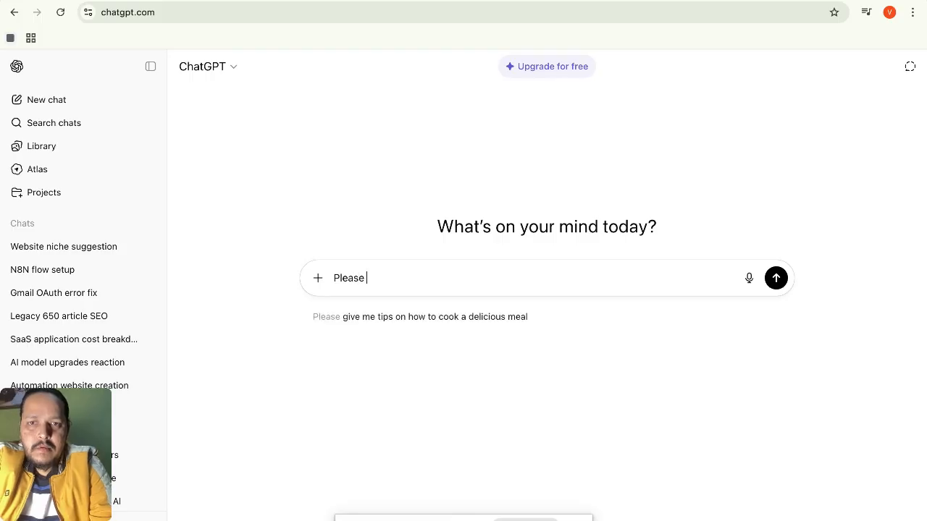
text( create a )
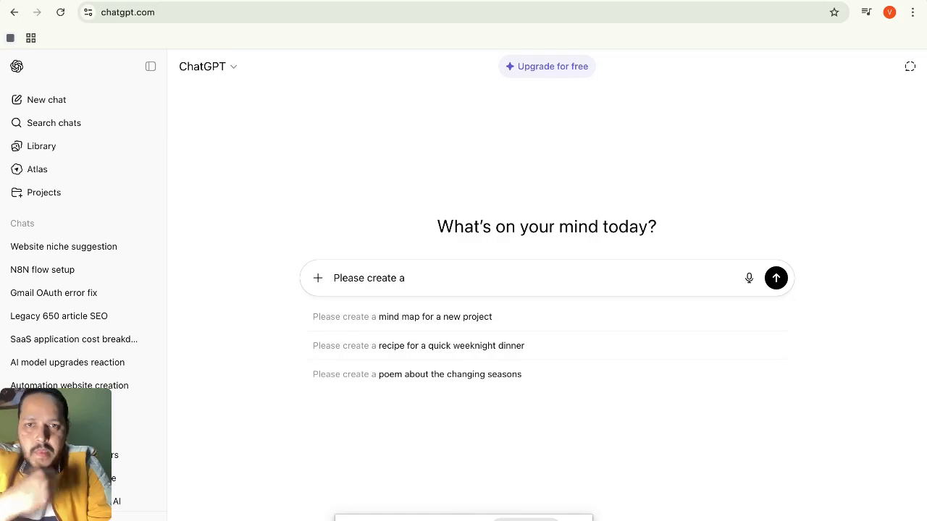
text(website)
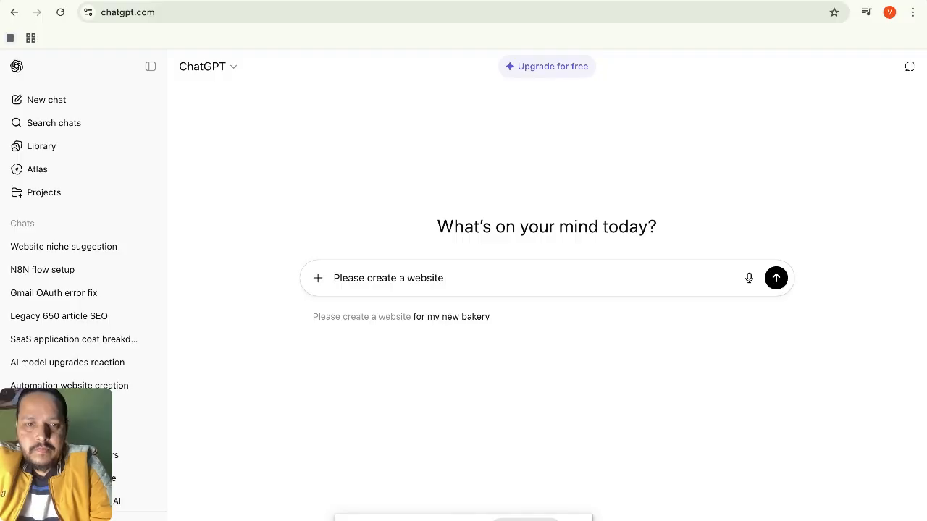
text( for)
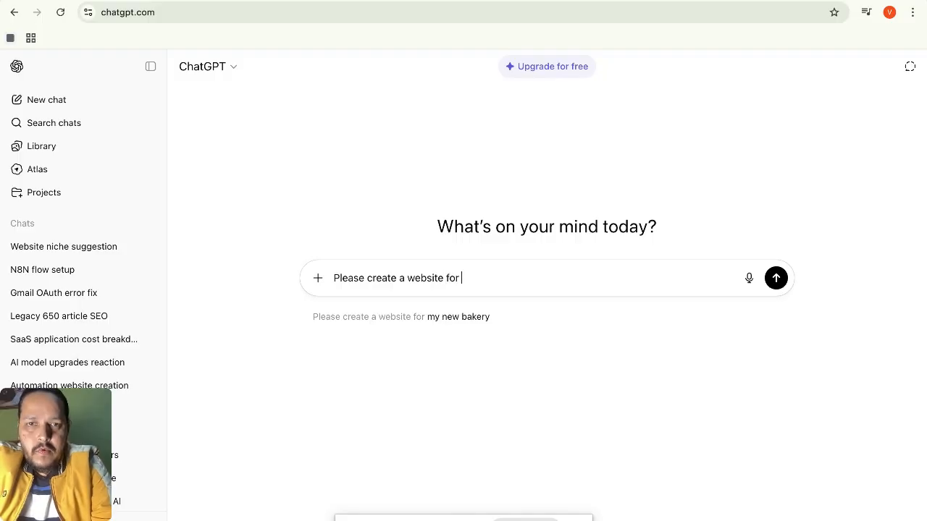
text( business)
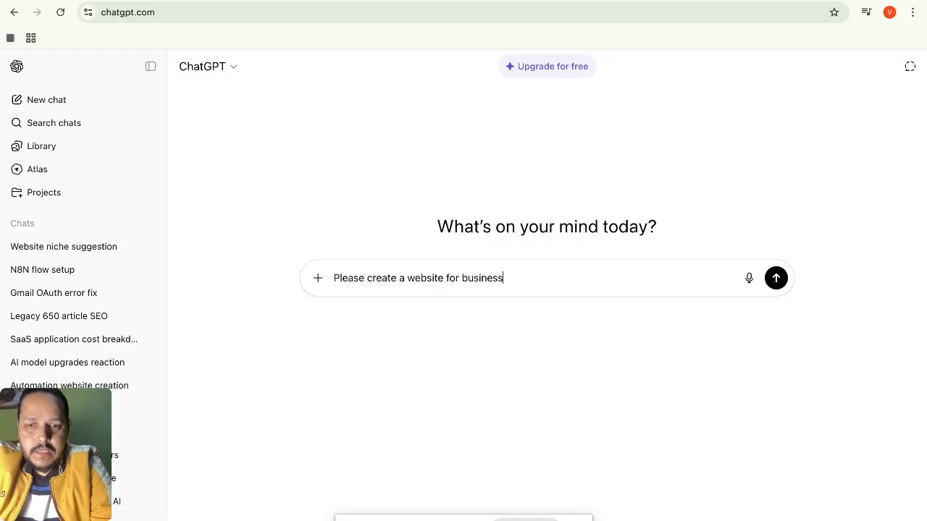
text( profile )
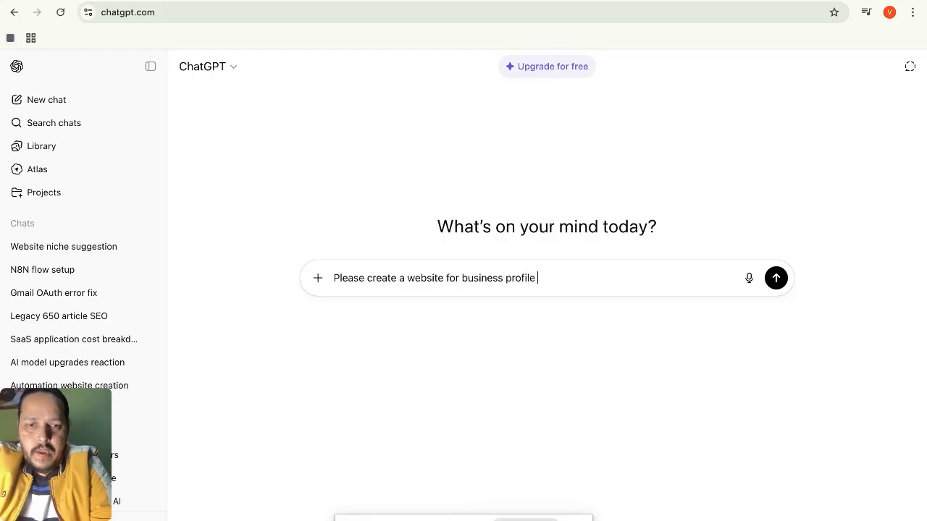
text(which s)
text(ho)
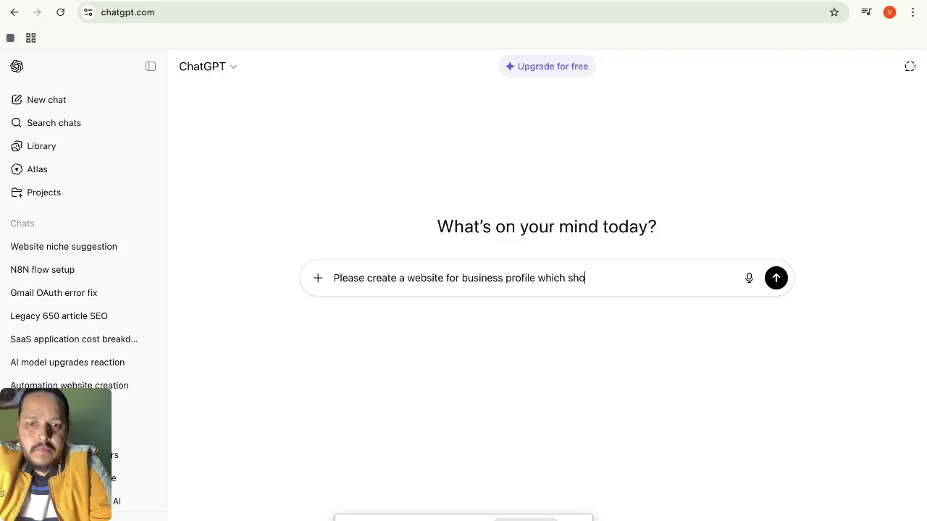
text(uld contain)
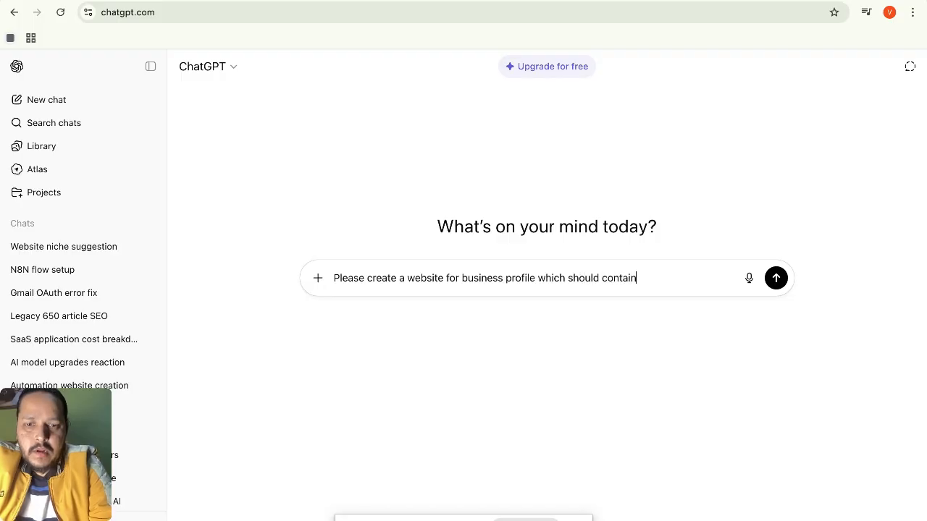
text( a )
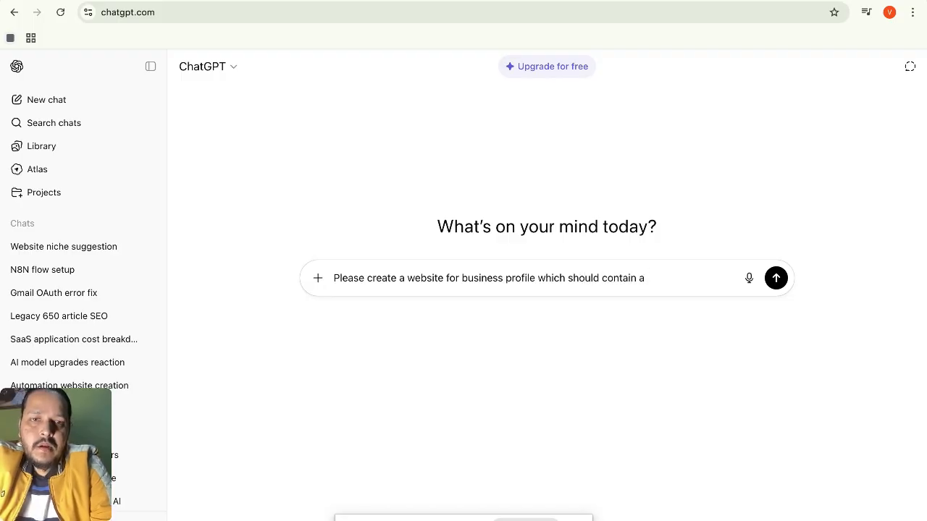
text(hero ho)
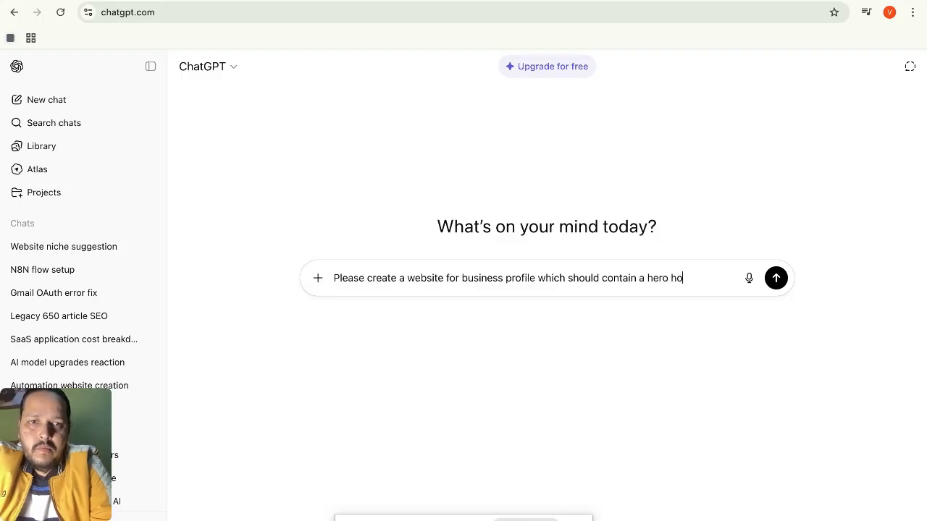
text(mepage)
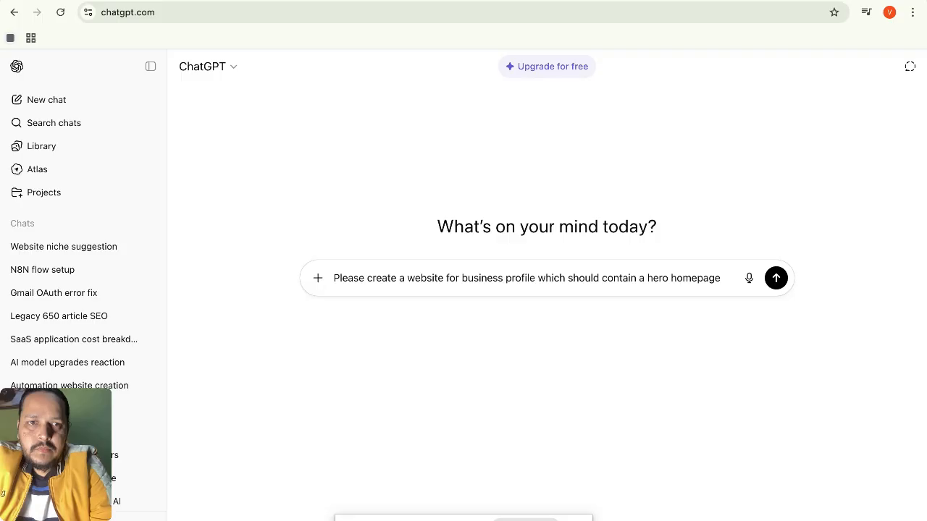
text(,)
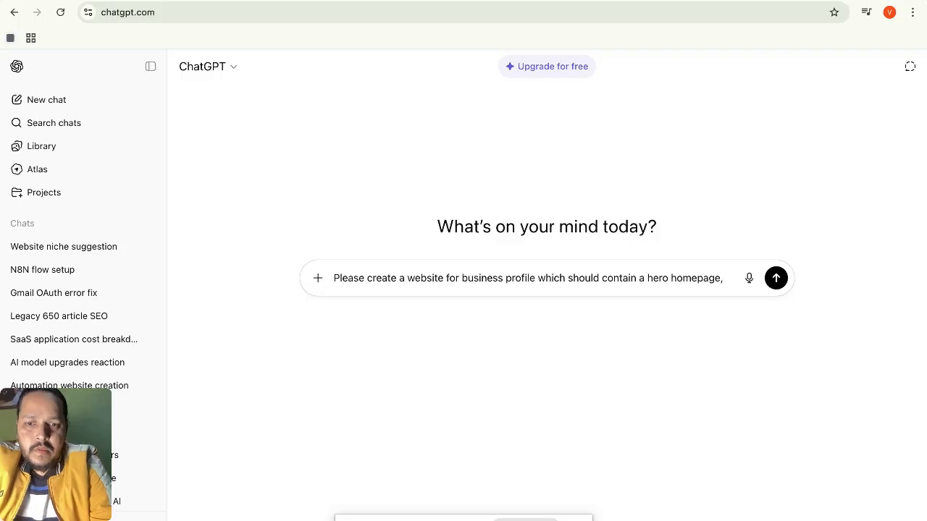
text( with an)
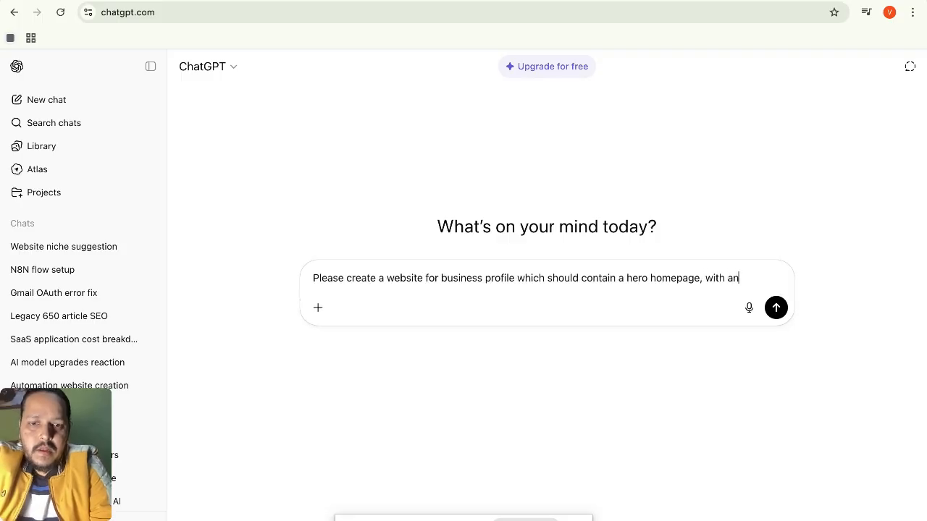
text(imation)
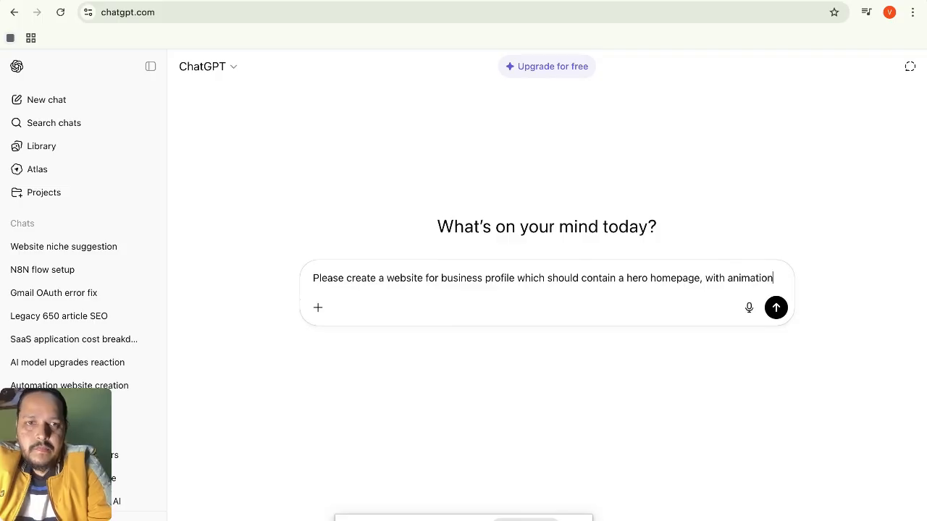
text(, also)
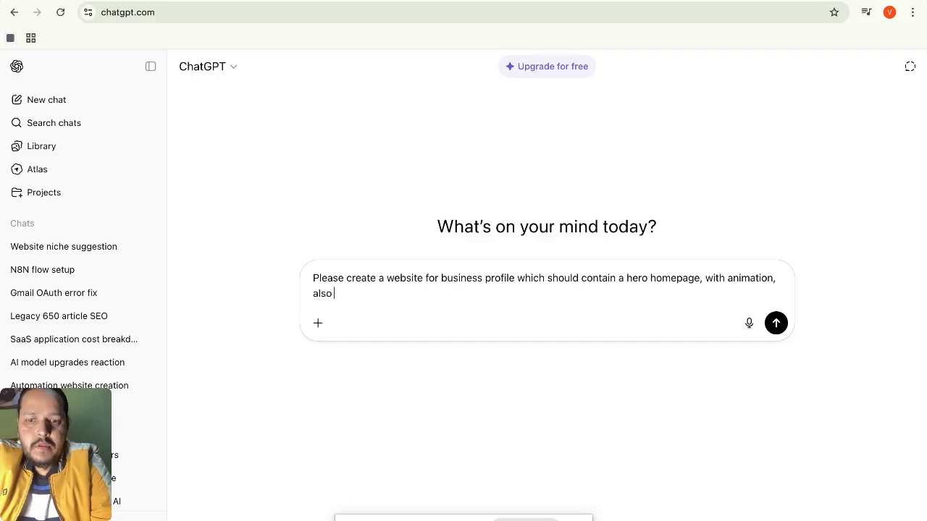
text( i)
text(gi)
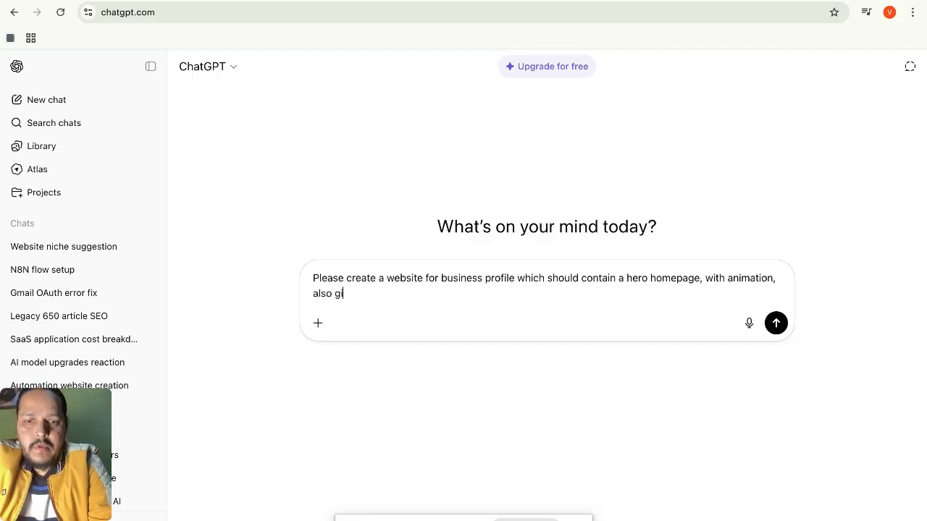
text(ve subscr)
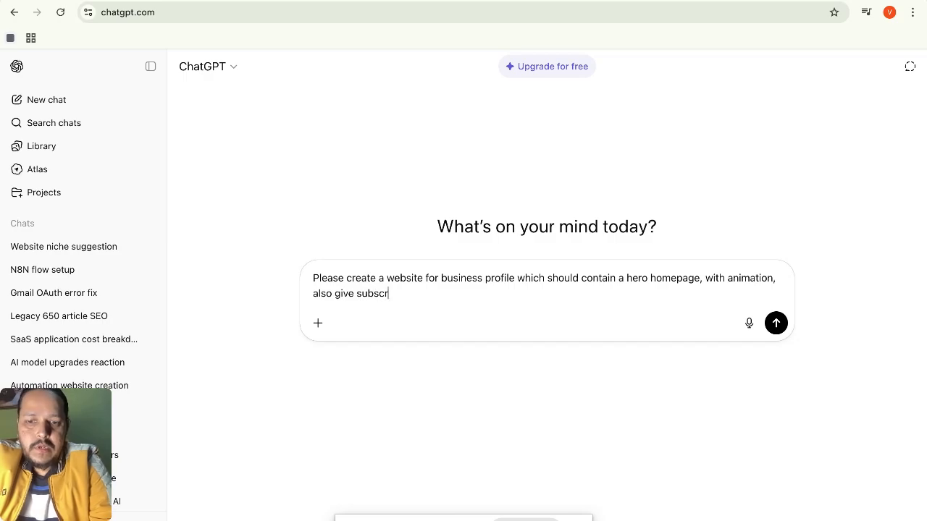
text(iption plans)
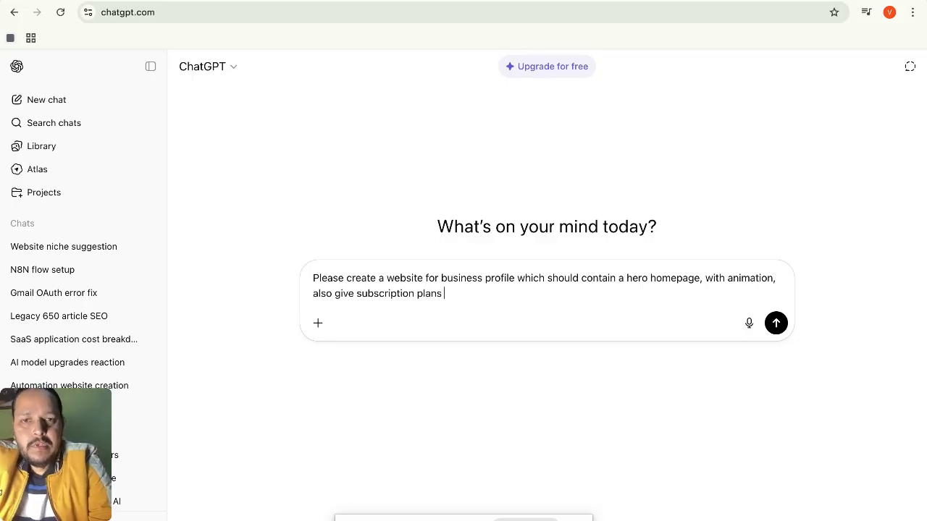
text(, se)
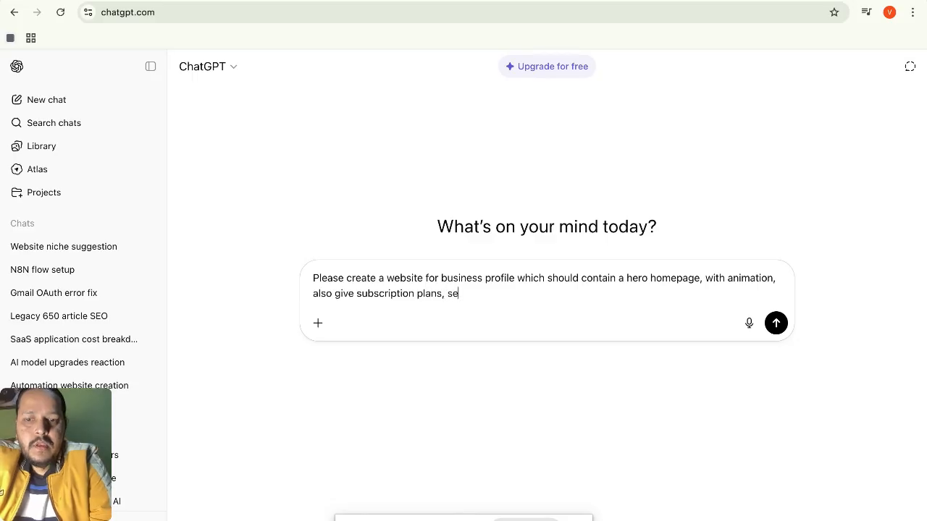
text(rvices)
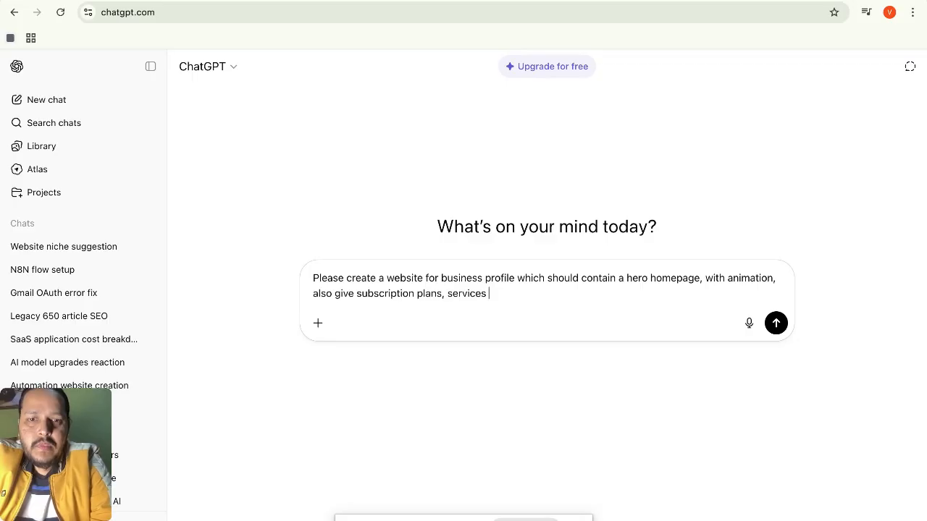
text( healthc)
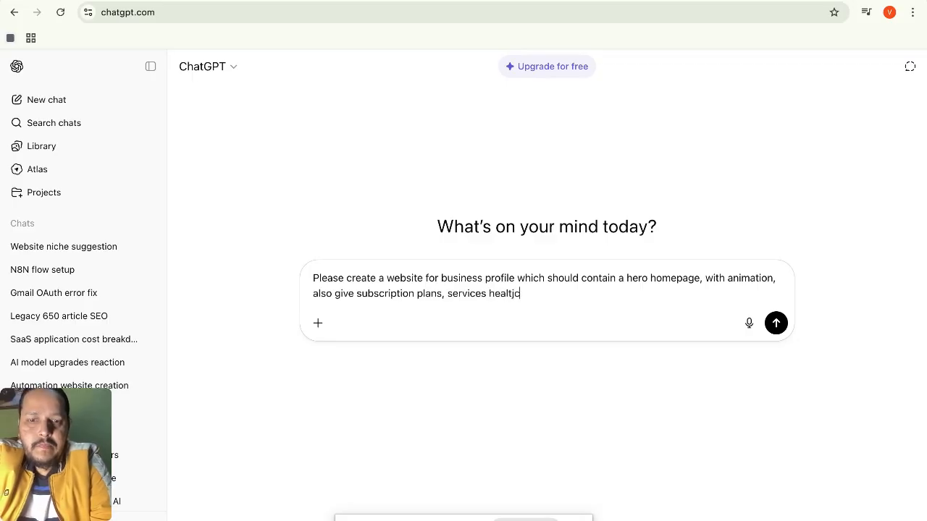
text(hca)
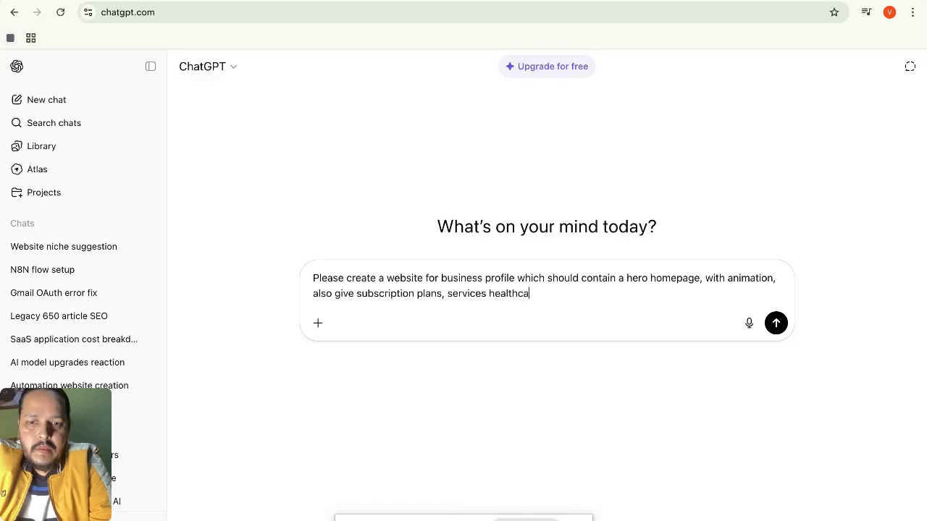
text(re do)
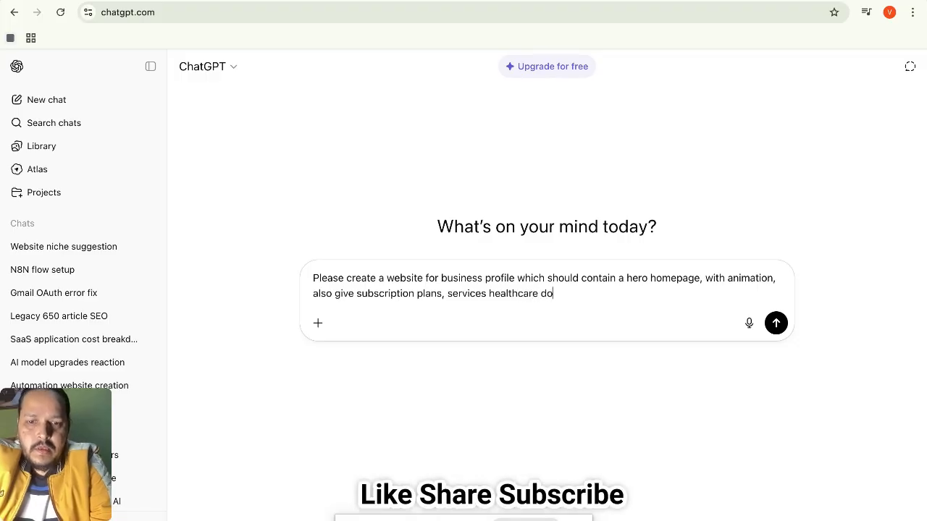
text(ctor cons)
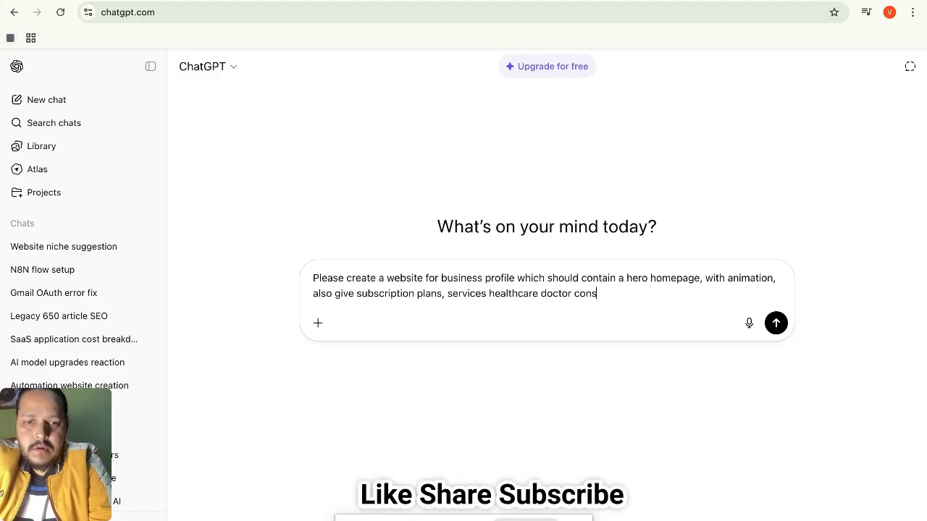
text(ulation)
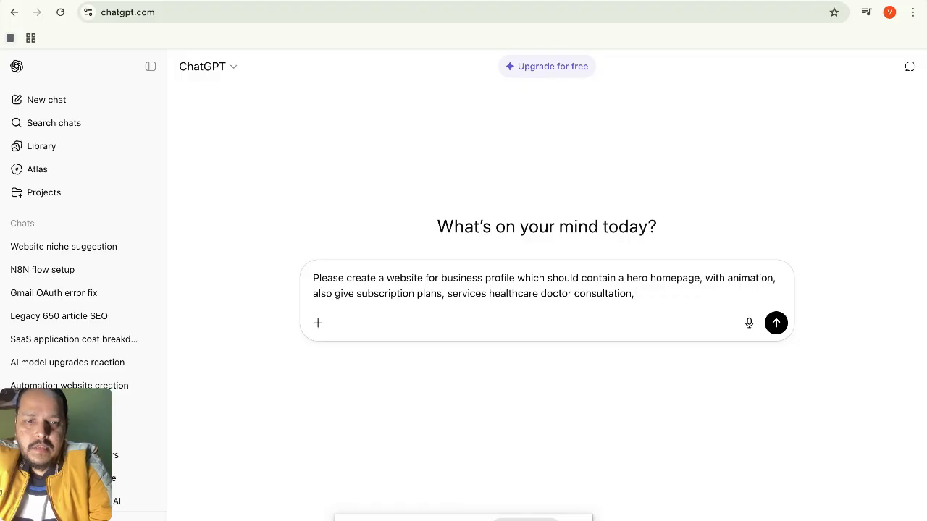
text(, fitness )
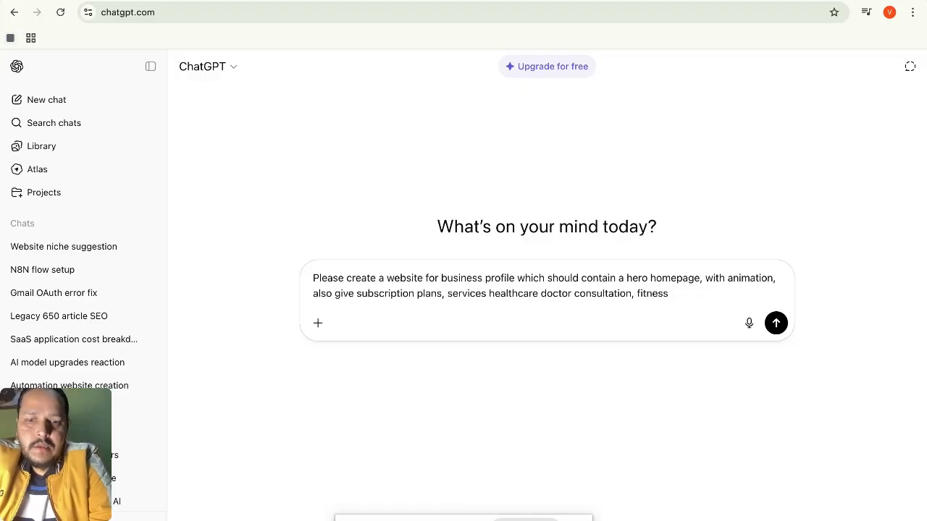
text(session, )
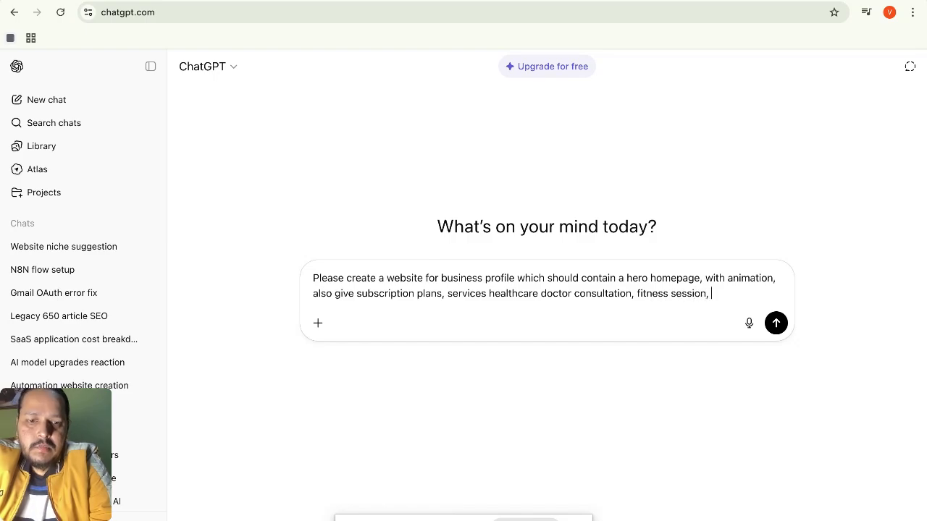
text(diet chart)
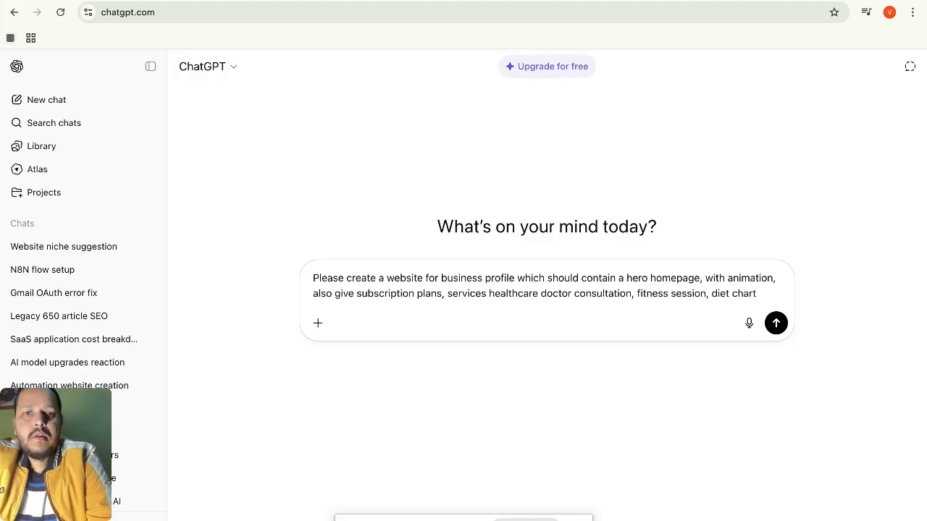
text( session)
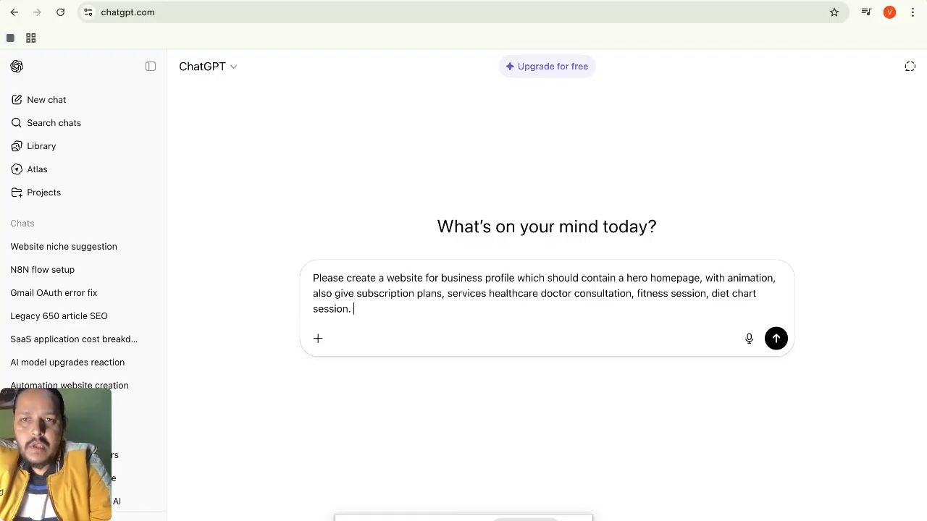
text(. price)
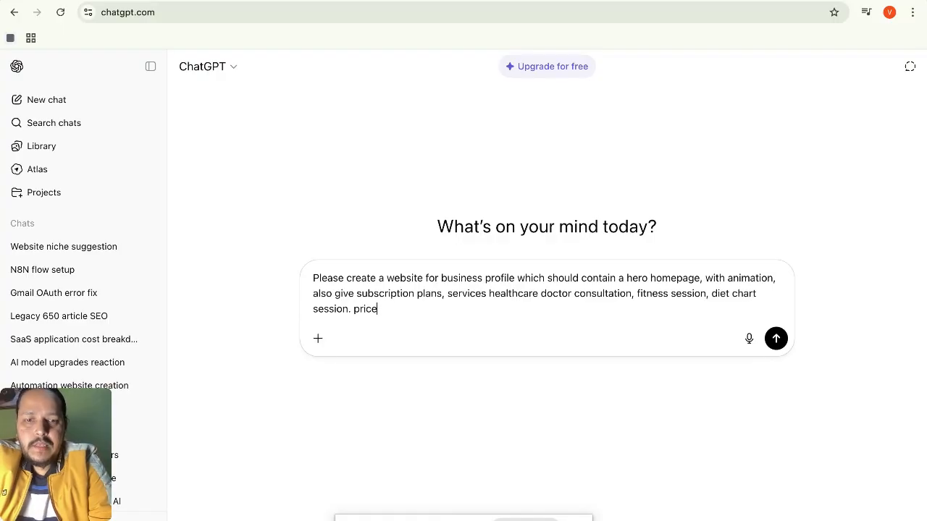
text( 500)
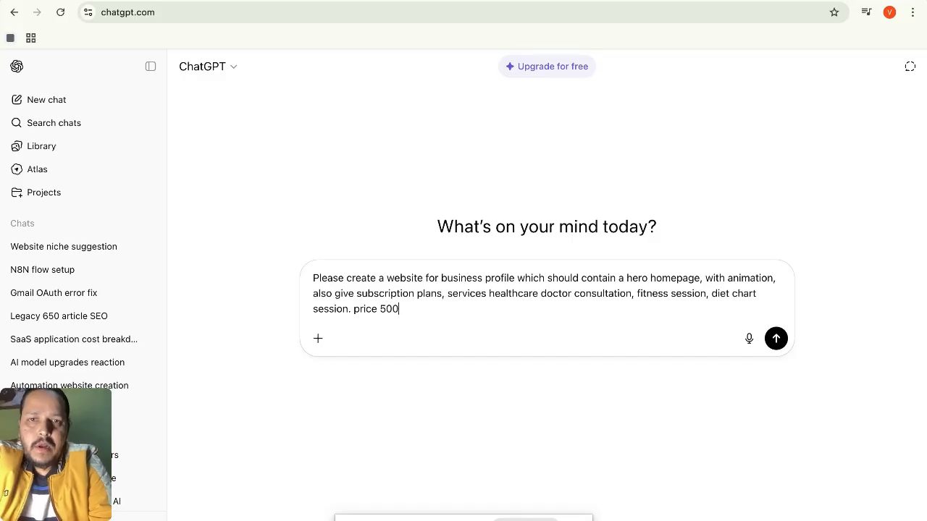
text(, 2)
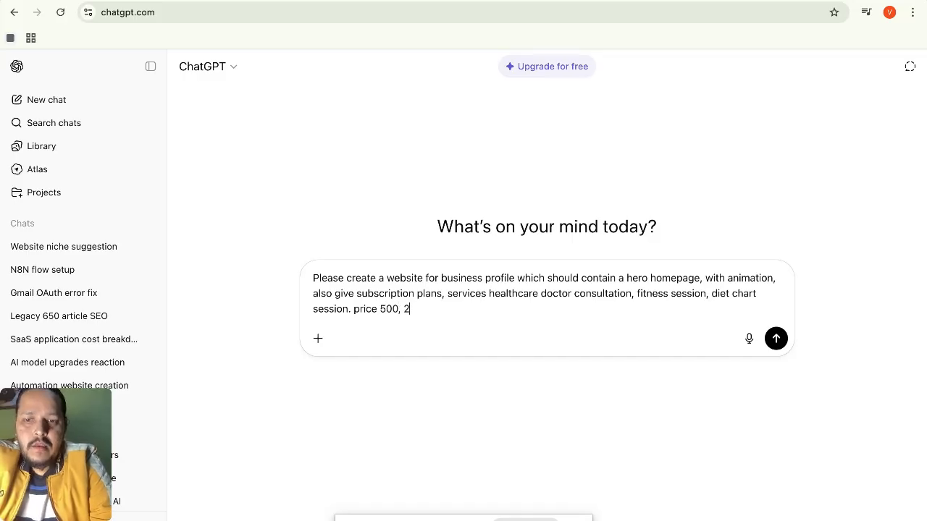
Finish the request with 500/1000/1500 Pro, Business, Enterprise plans and prompts for Horizon, and send it.
key(BackSpace)
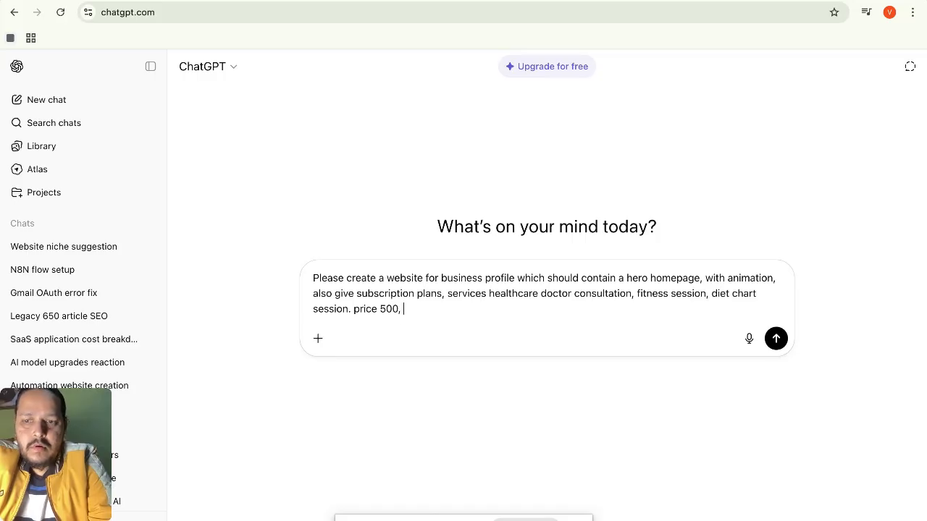
text(1000)
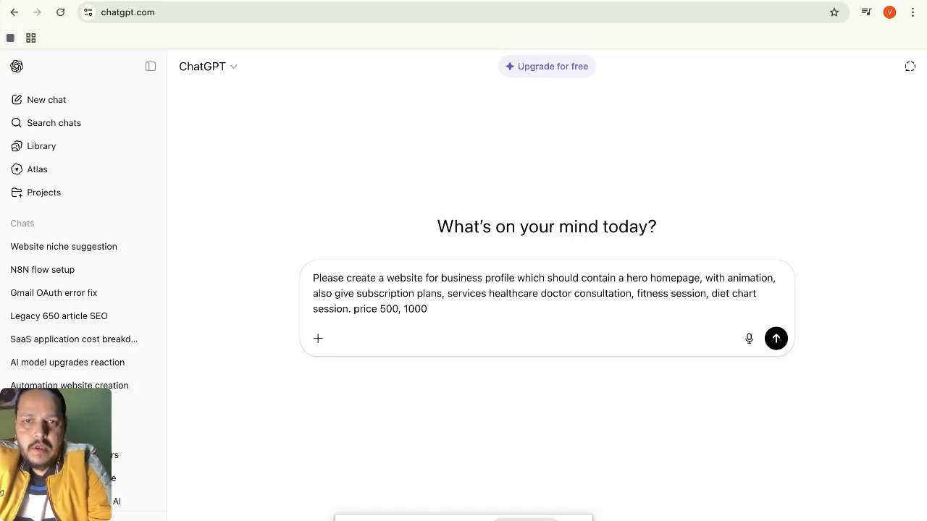
text(, 1500)
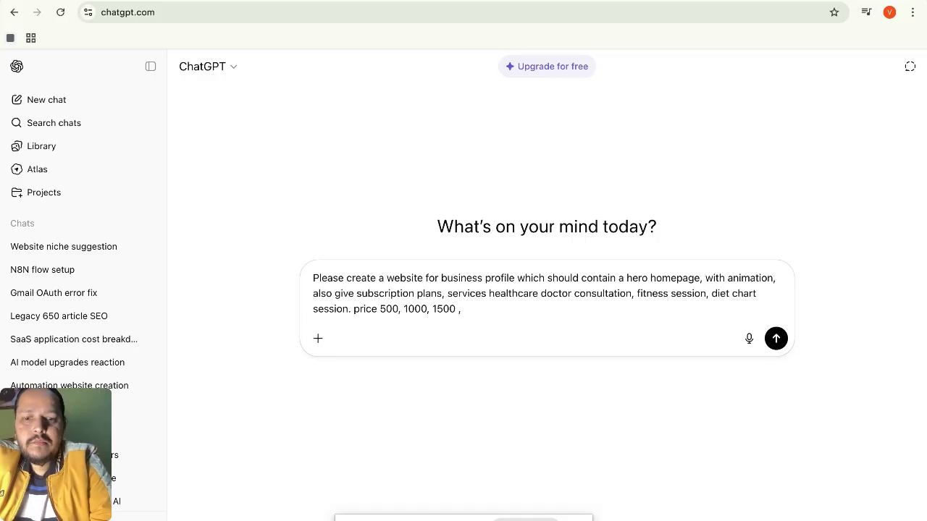
text( , pro busi)
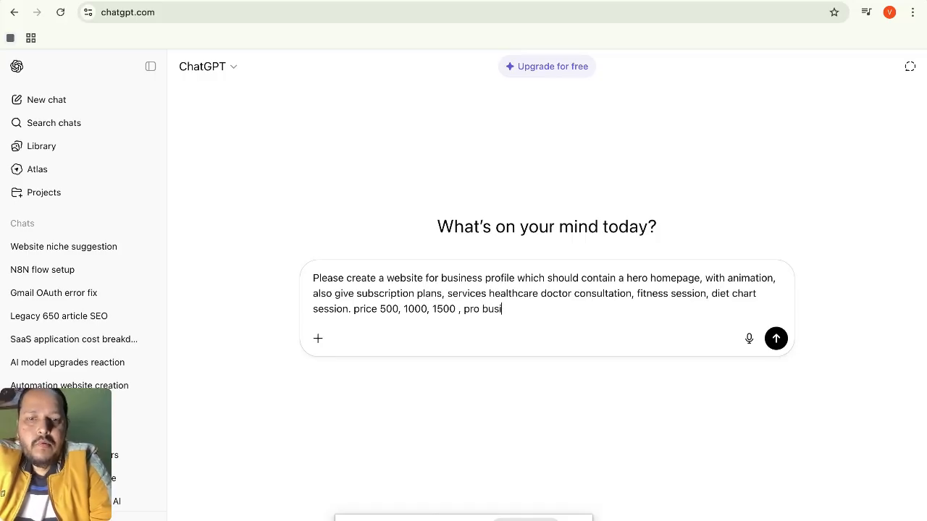
text(ness)
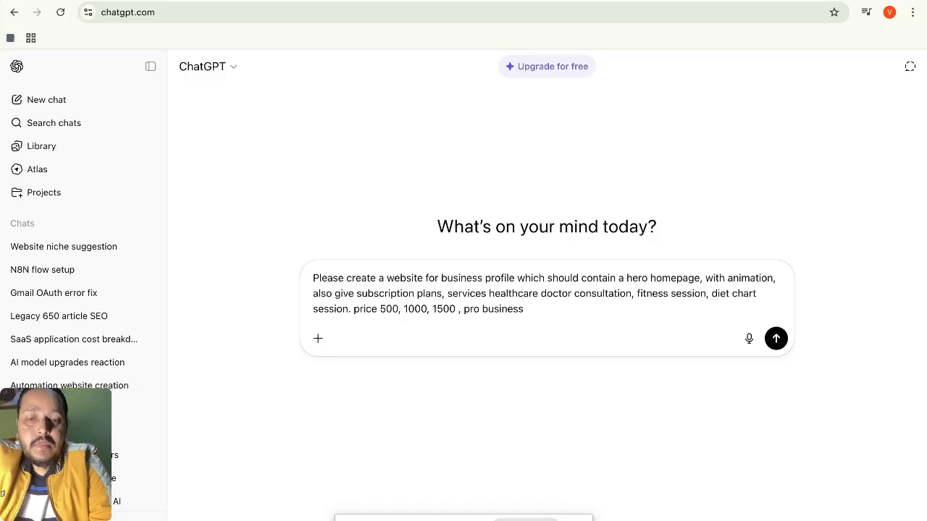
text( ente)
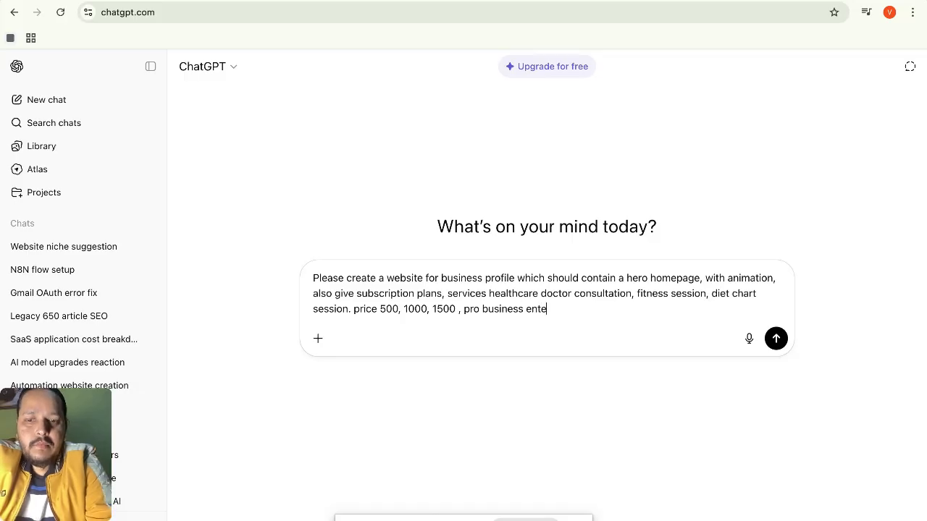
text(rprise)
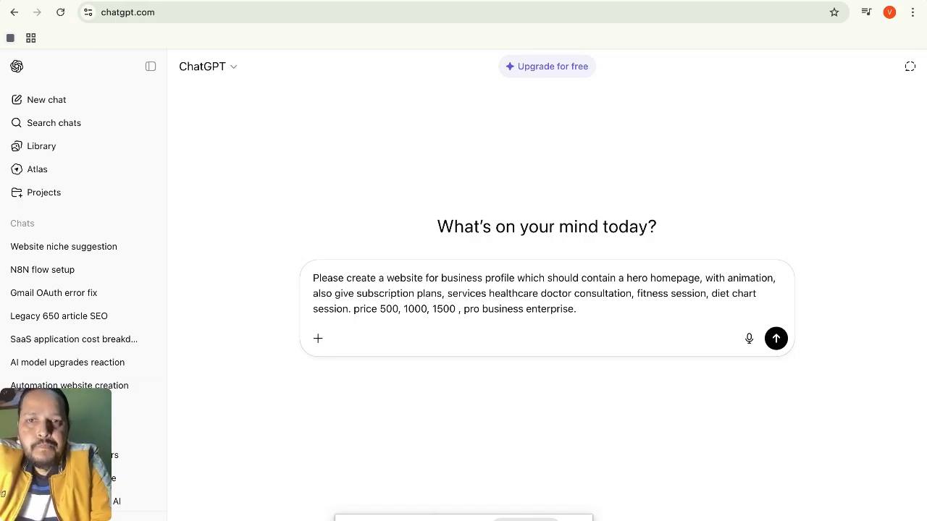
text(. pleas)
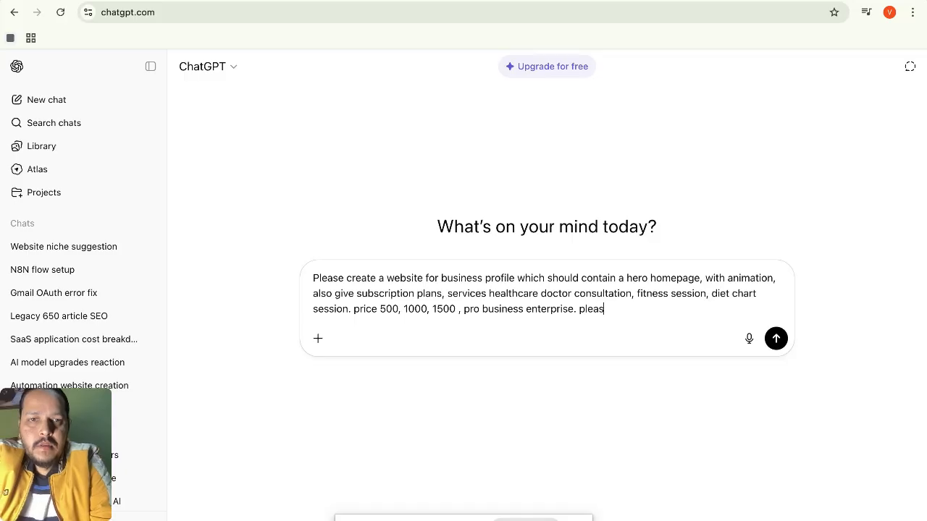
text(e give )
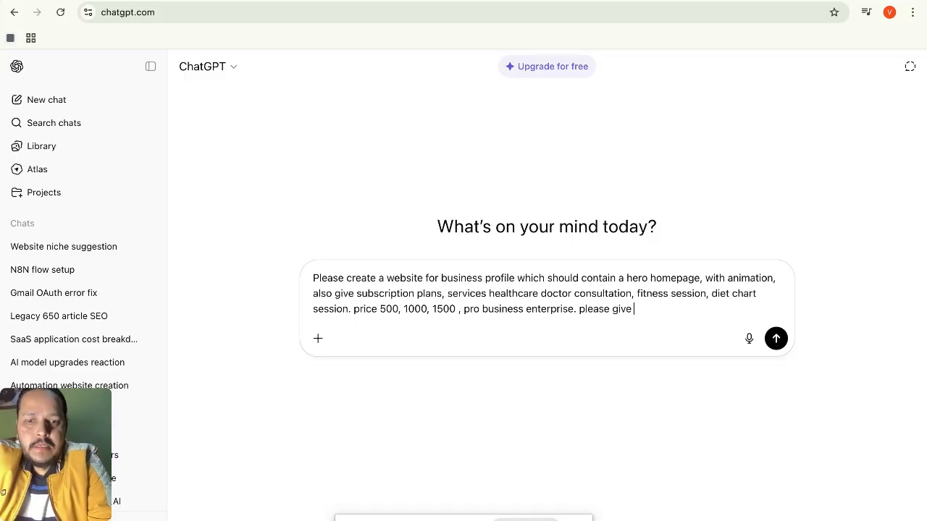
text(prompts )
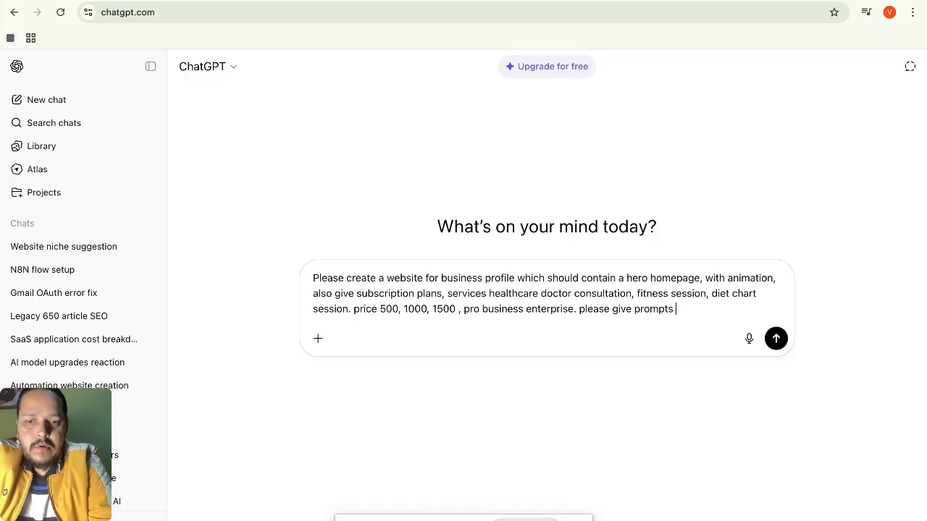
text(on the bas)
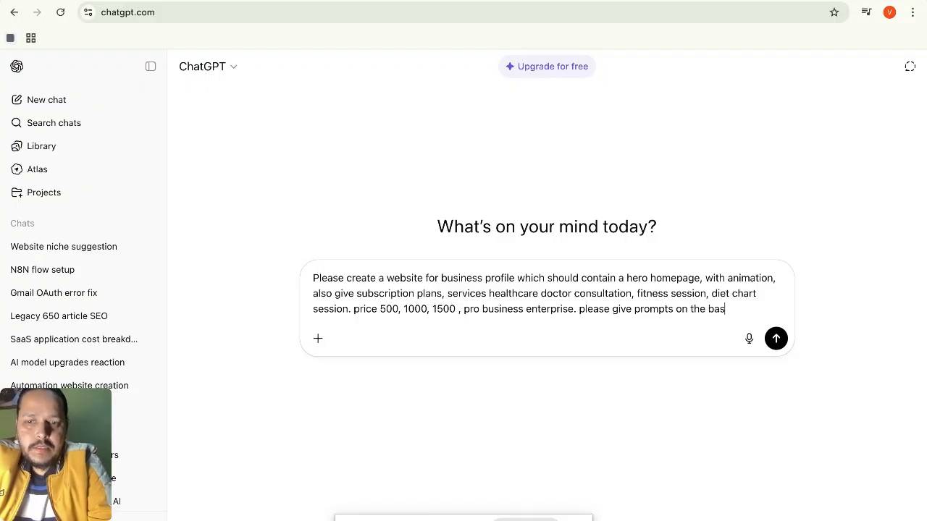
text(is of this)
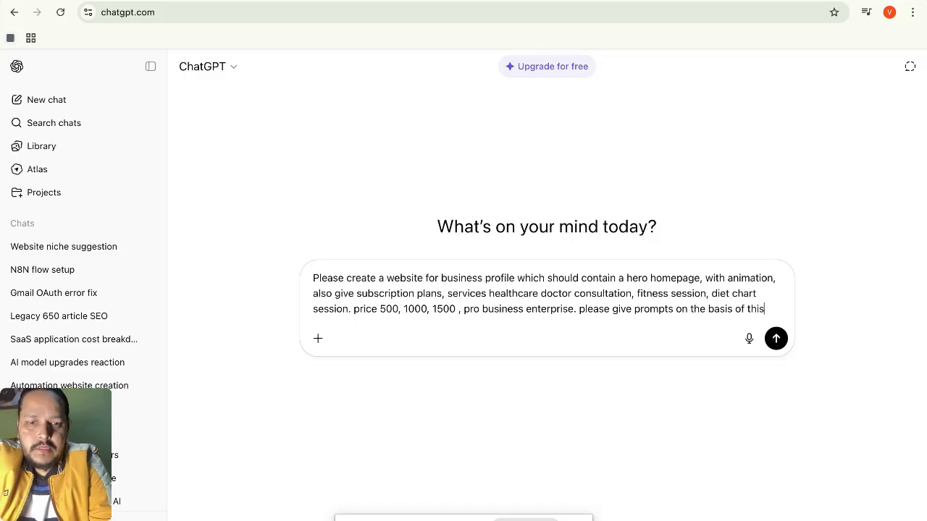
text( and we)
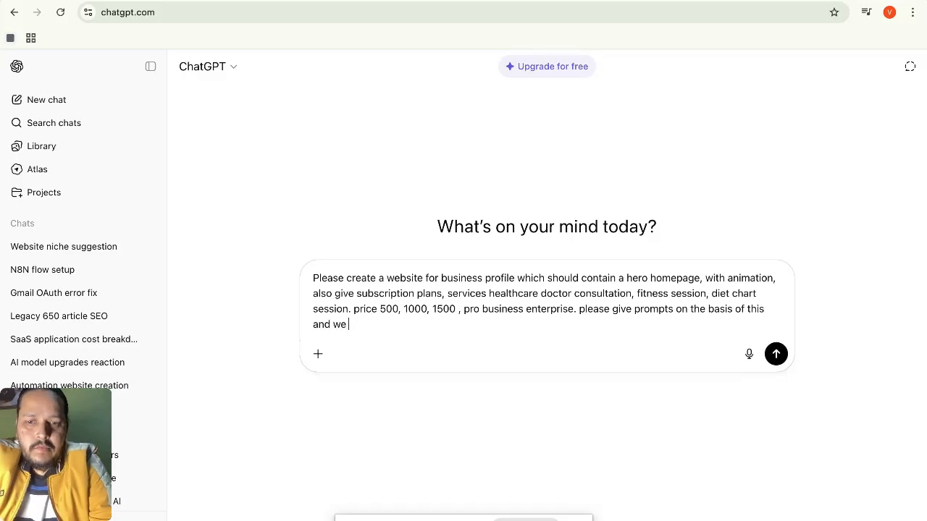
key(BackSpace)
key(BackSpace)
text(i)
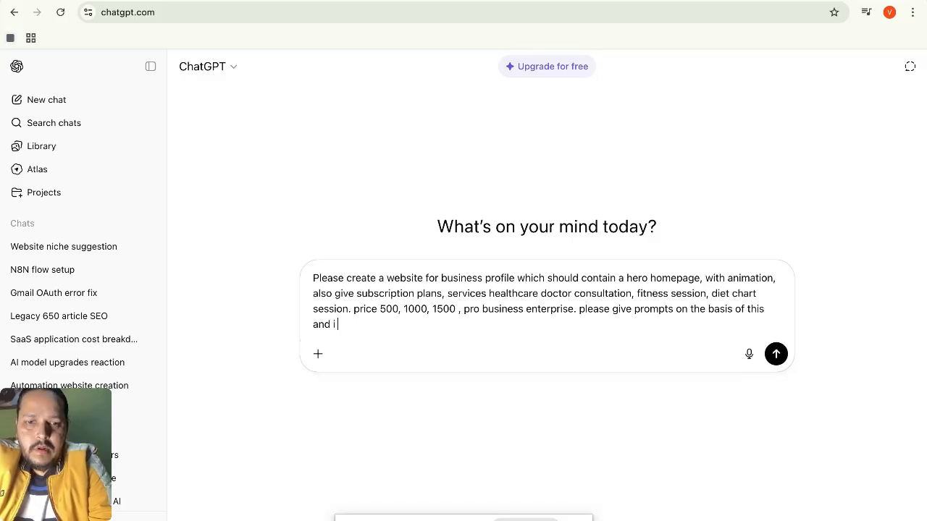
text( will share to)
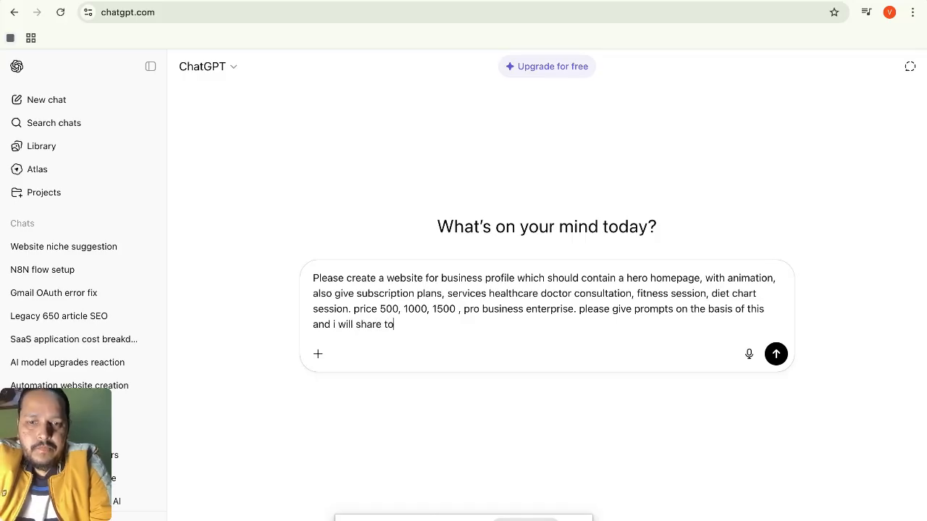
key(BackSpace)
key(BackSpace)
text(it t)
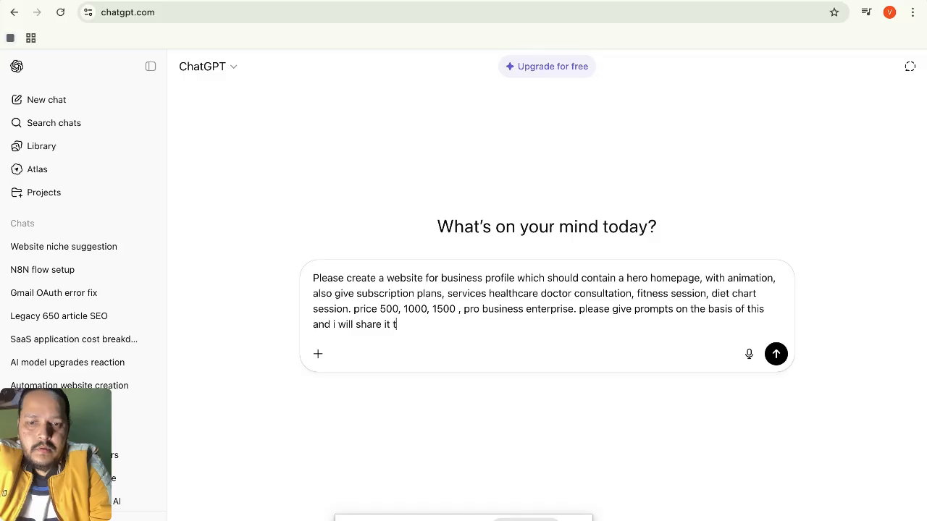
text(o horizon)
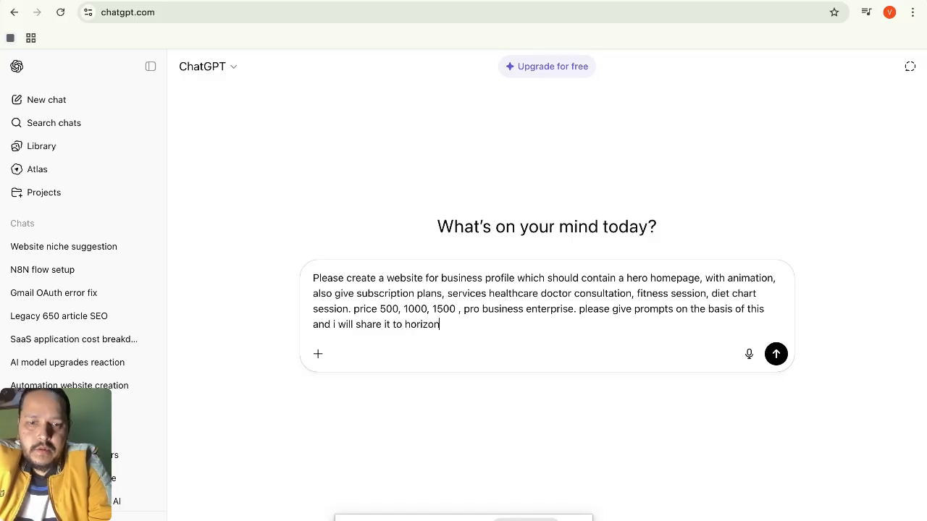
key(Return)
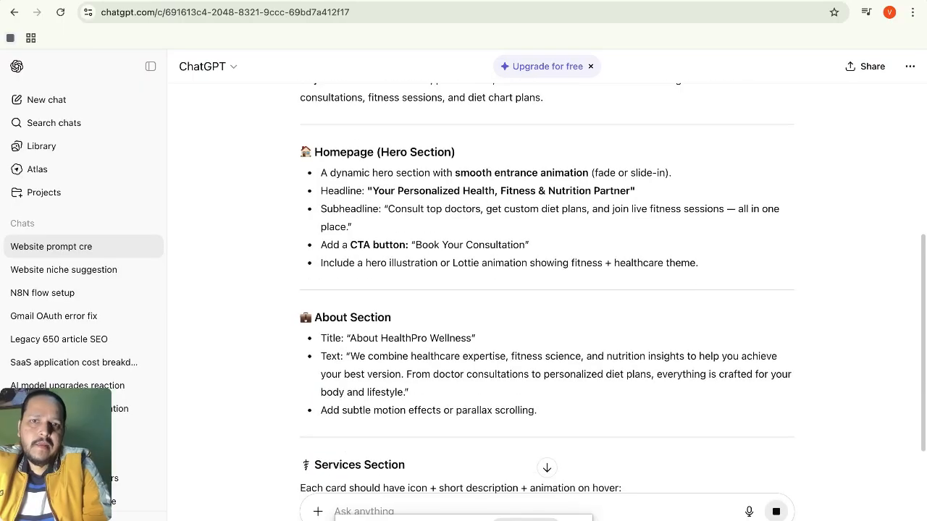
Scroll through ChatGPT's full HealthPro Wellness website prompt down to the Output Format section.
scroll(546, 290, up, 1)
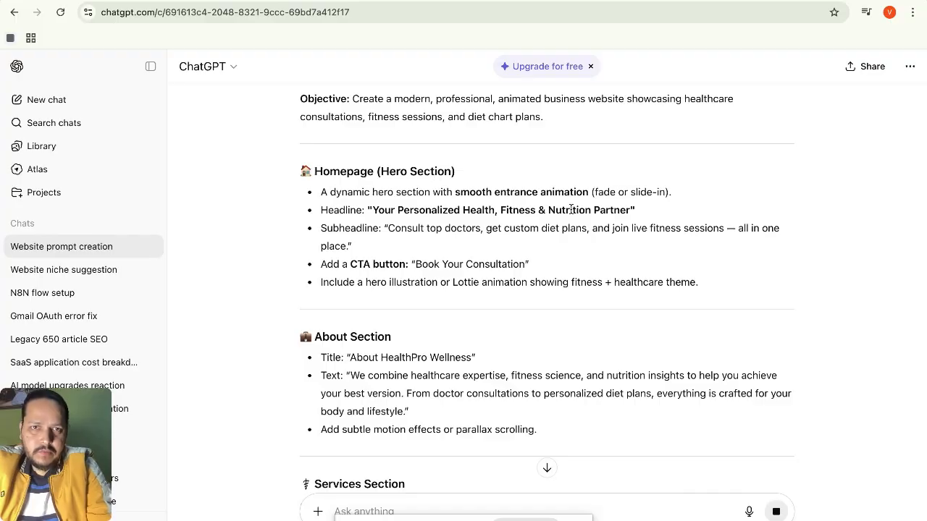
scroll(571, 210, down, 1)
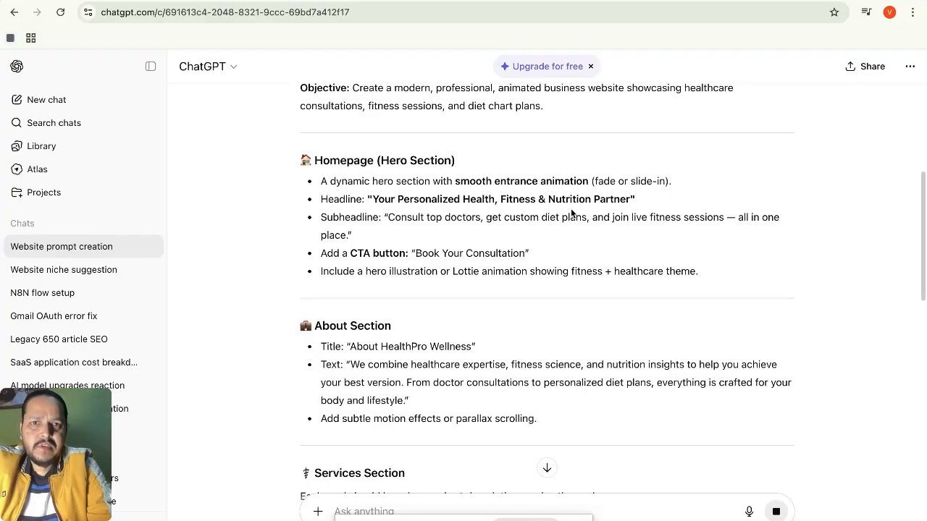
scroll(571, 212, down, 2)
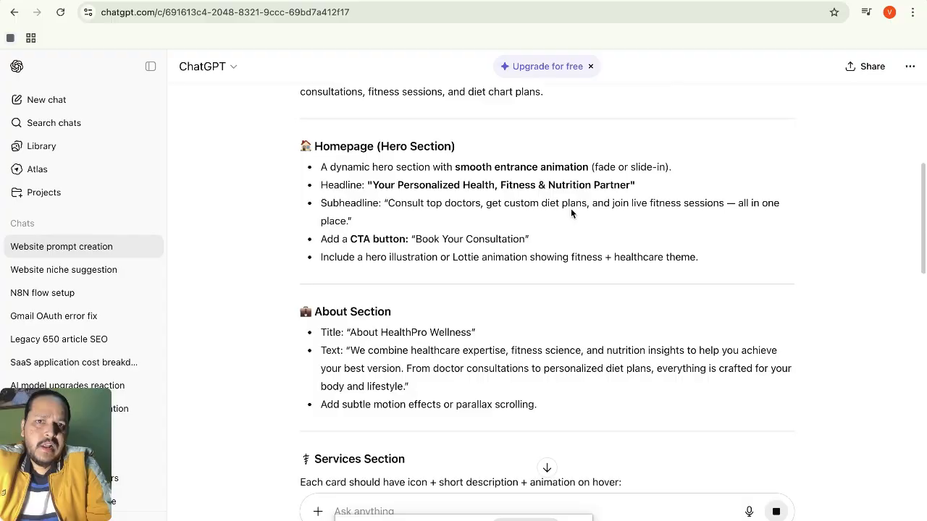
scroll(571, 210, down, 2)
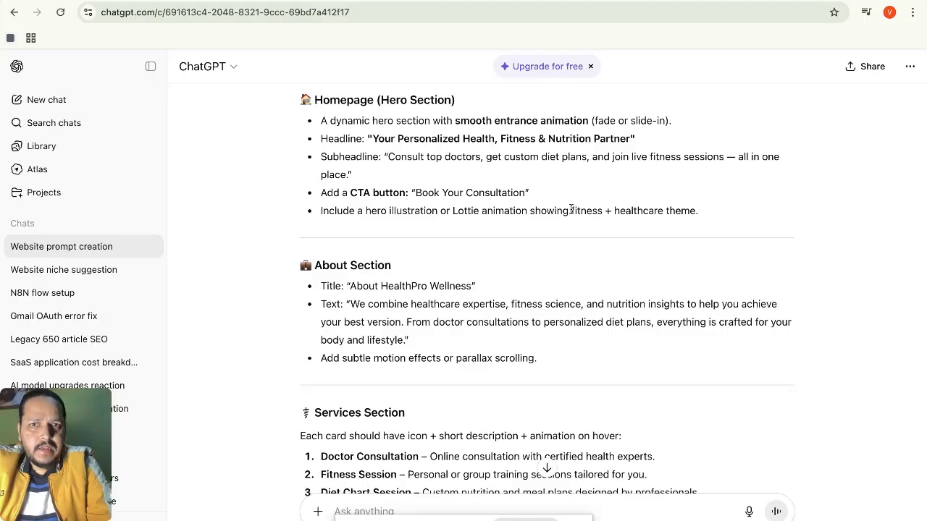
scroll(571, 210, down, 1)
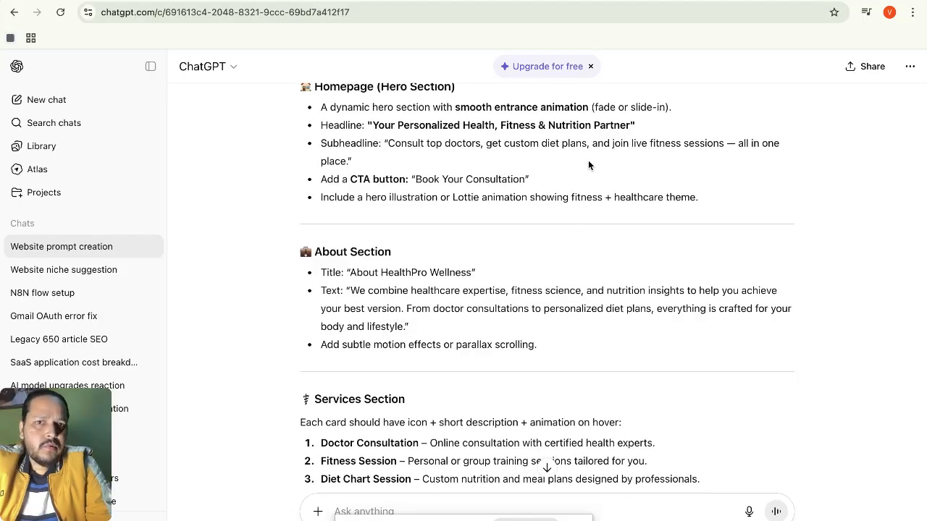
scroll(587, 165, down, 5)
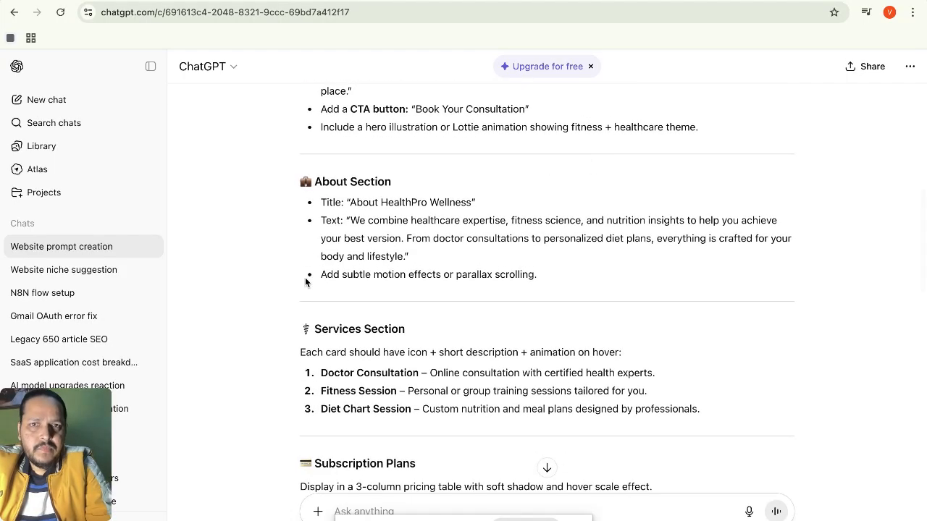
scroll(392, 226, down, 3)
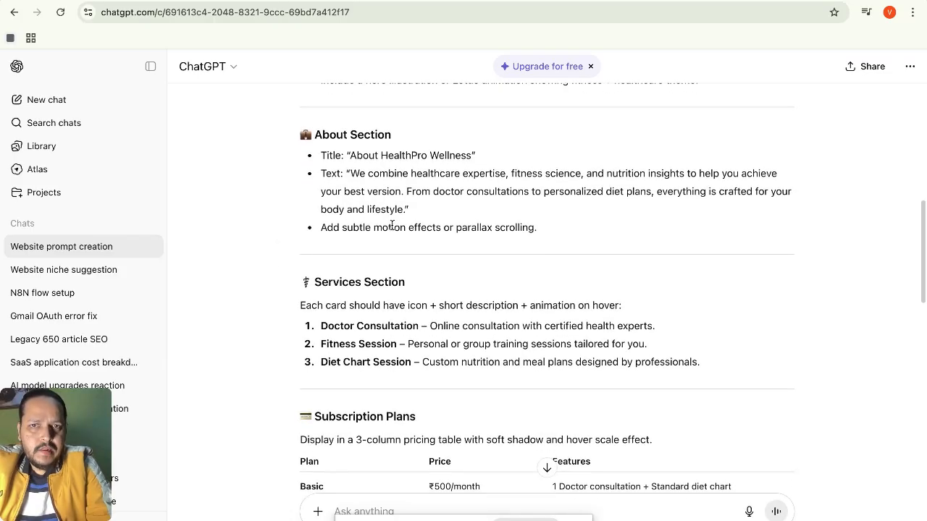
scroll(391, 225, down, 5)
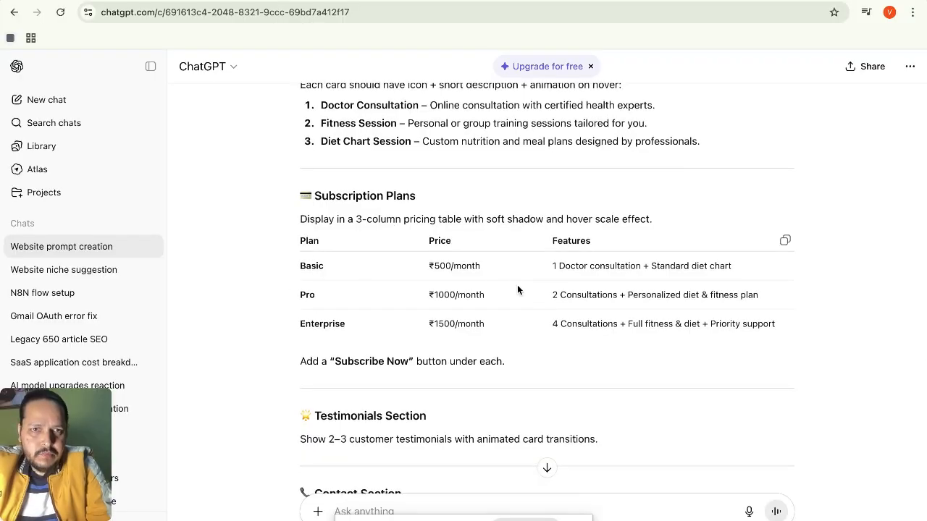
scroll(517, 286, down, 4)
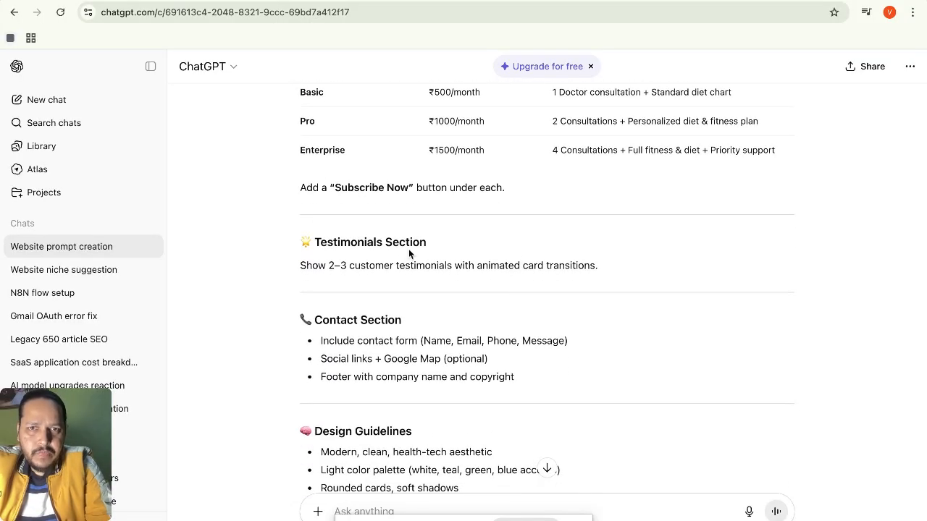
scroll(416, 264, down, 2)
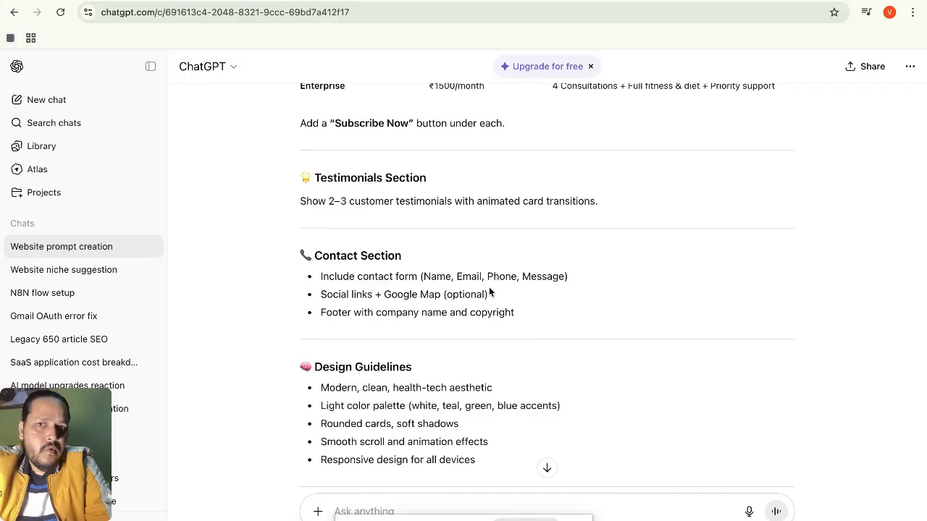
scroll(490, 292, down, 1)
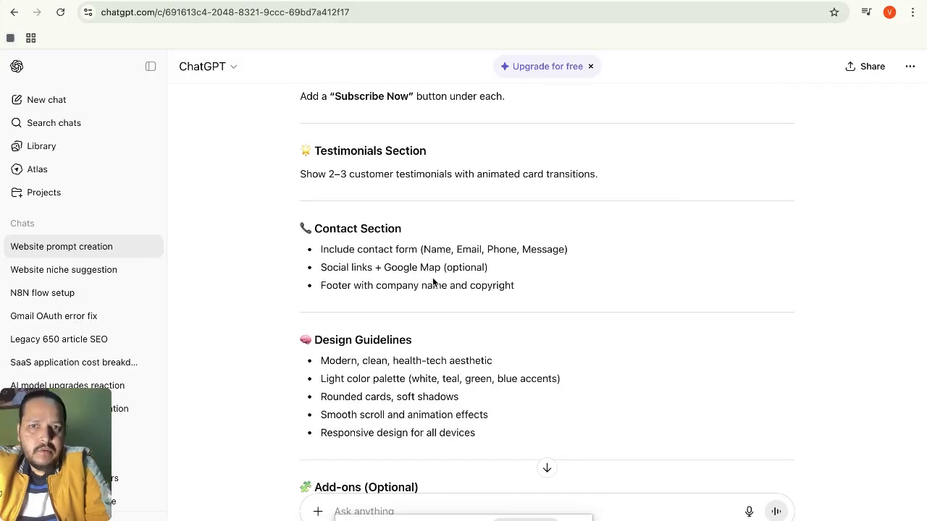
scroll(437, 282, down, 4)
scroll(436, 283, down, 2)
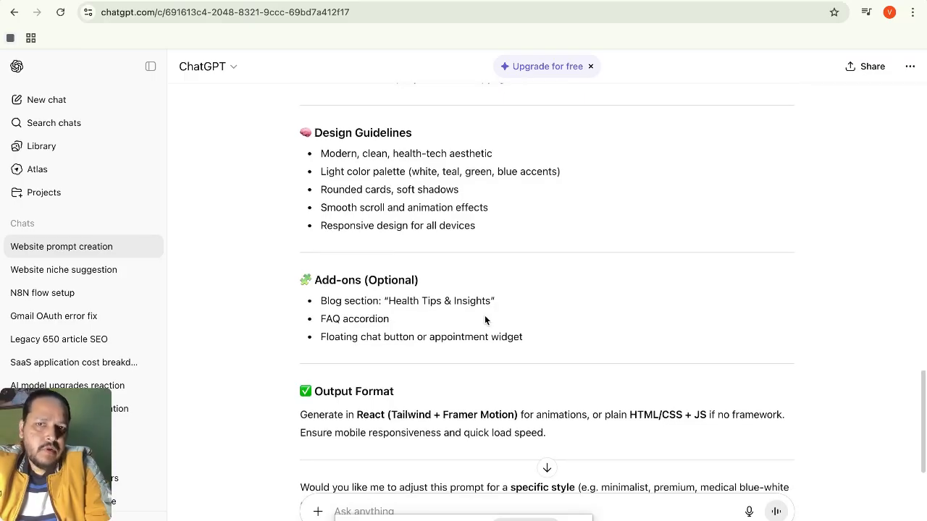
scroll(485, 320, down, 2)
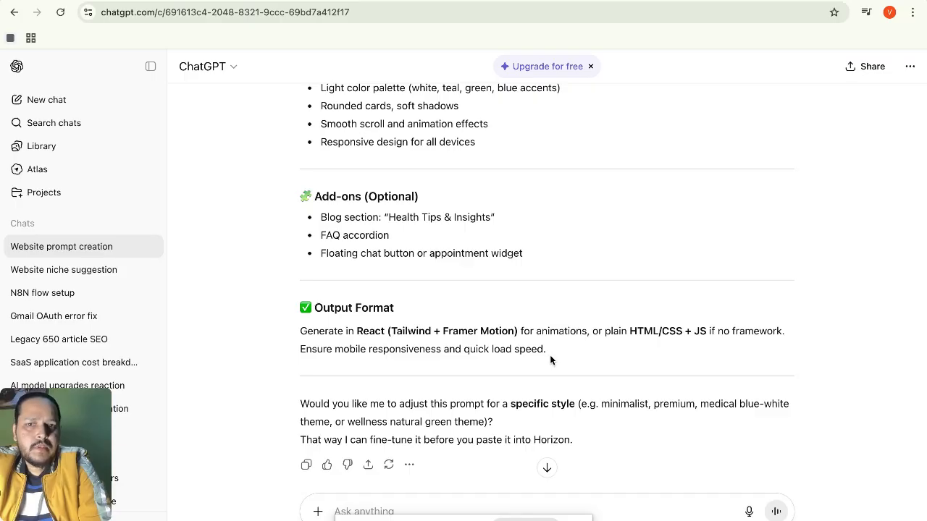
Copy ChatGPT's reply into the Horizons prompt and delete its trailing follow-up question.
click(306, 464)
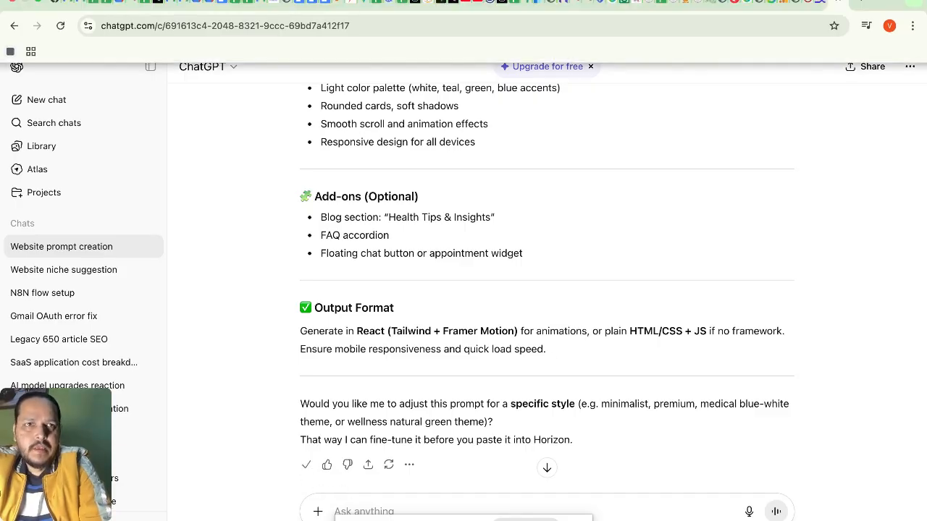
click(818, 4)
click(366, 261)
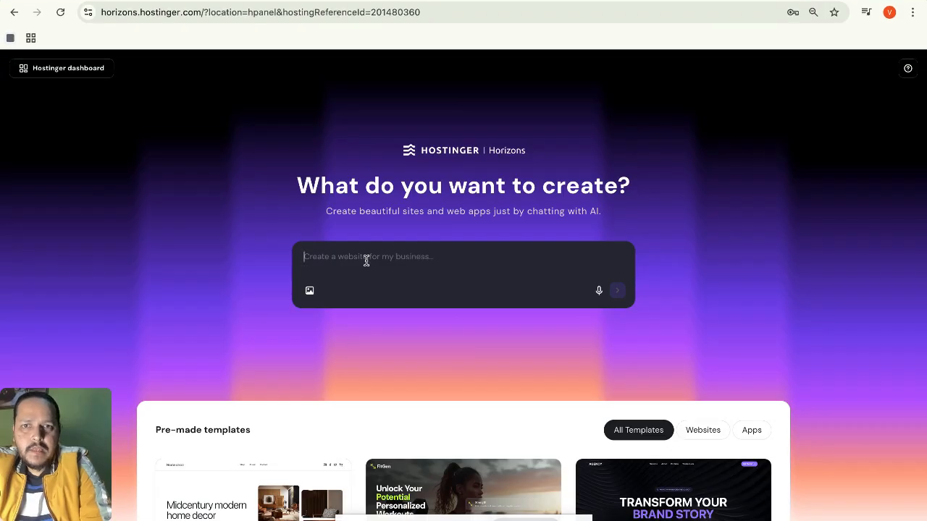
key(ctrl+v)
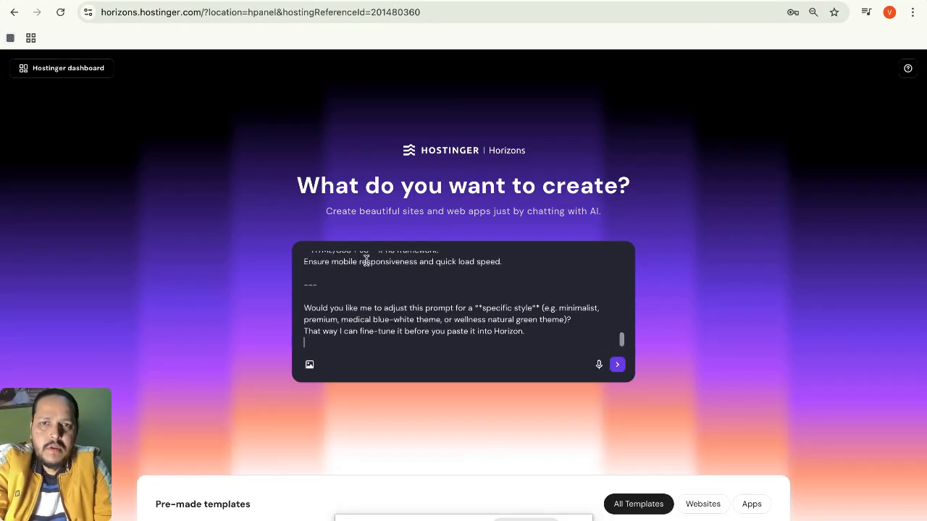
drag(536, 338, 305, 306)
key(BackSpace)
key(BackSpace)
key(BackSpace)
key(BackSpace)
key(BackSpace)
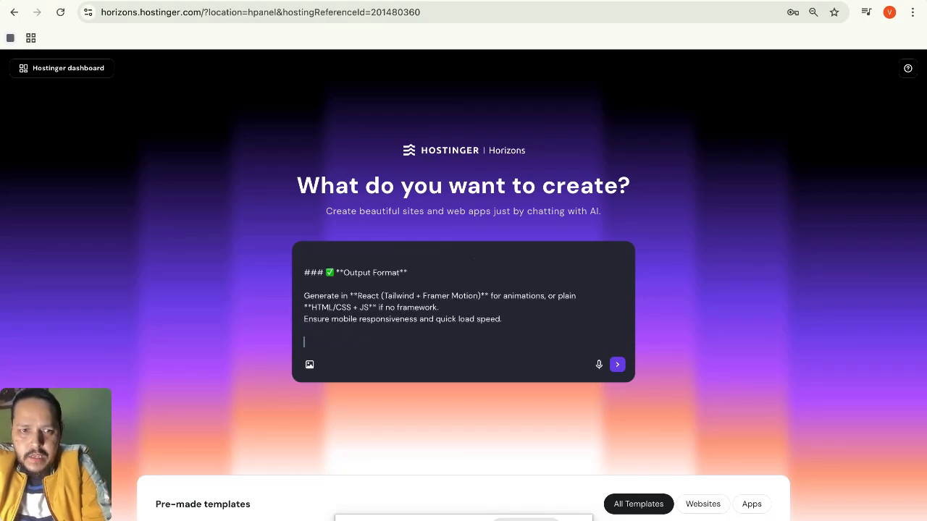
Append a contact line with the owner's name, email and location New Delhi, India, then submit.
text(Con)
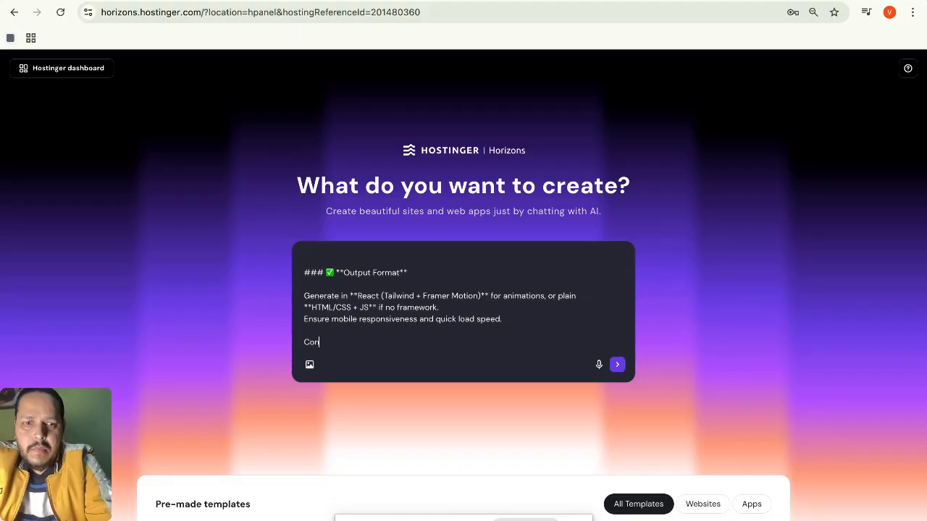
key(BackSpace)
key(BackSpace)
text(Us)
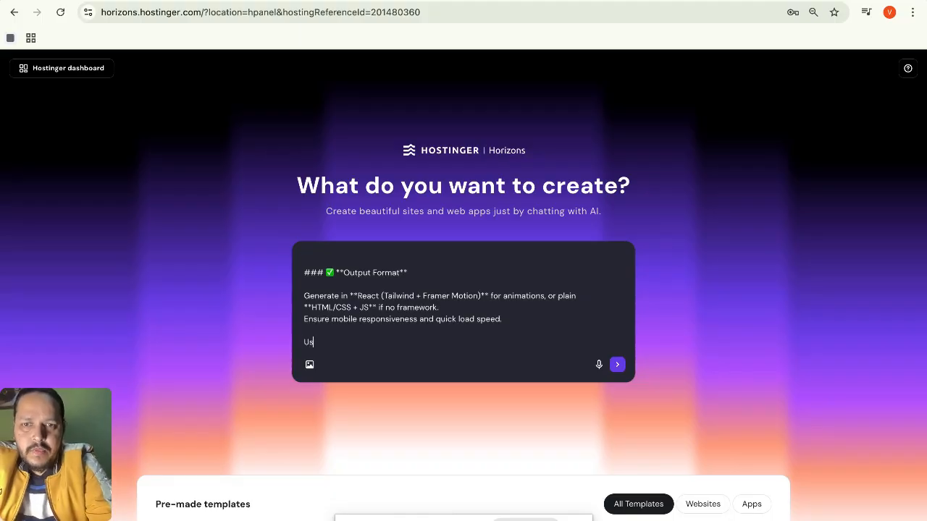
text(e contac)
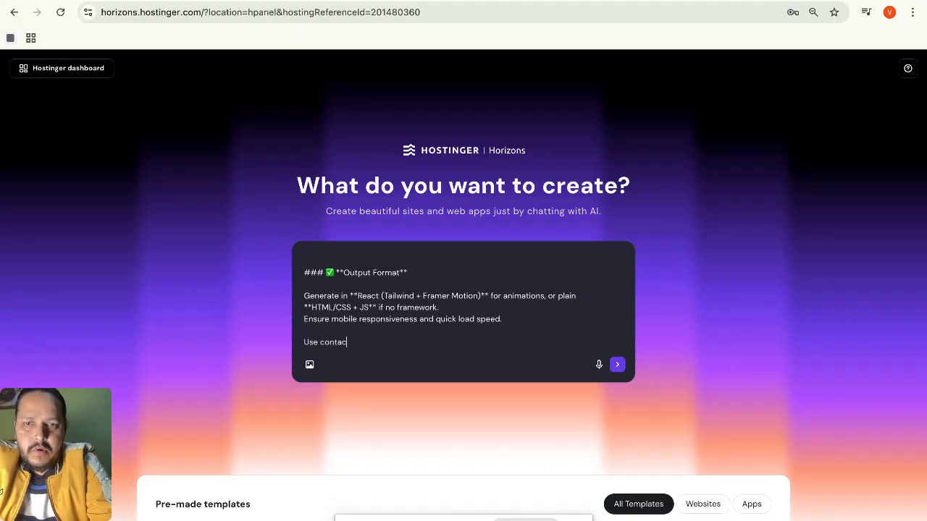
text(t inf)
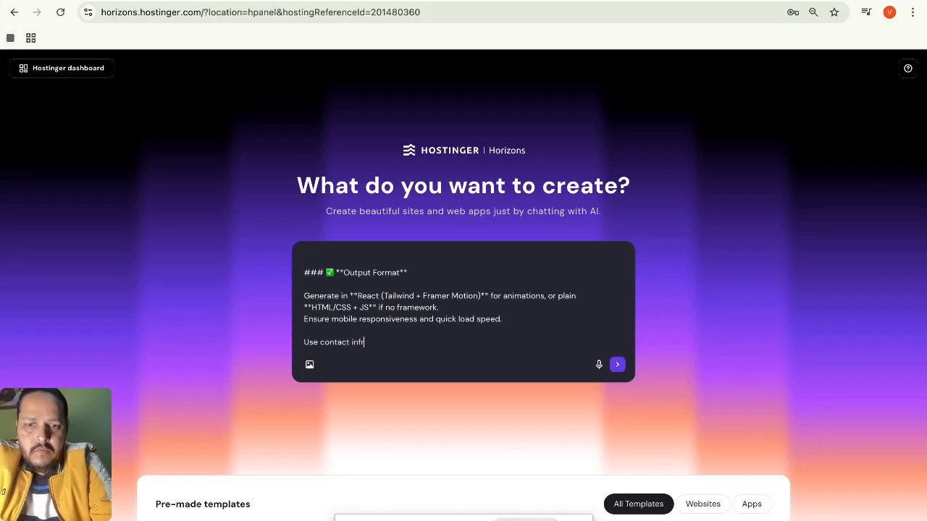
text(ormat)
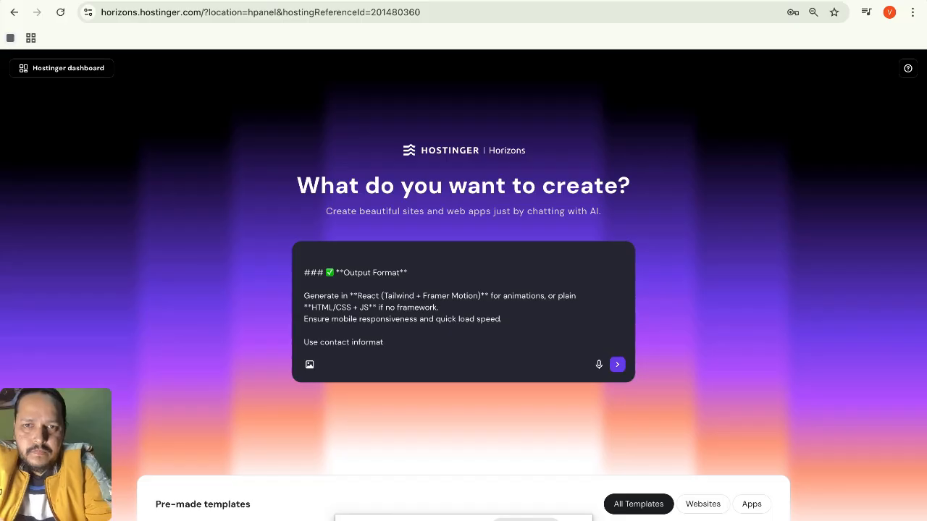
text(ion)
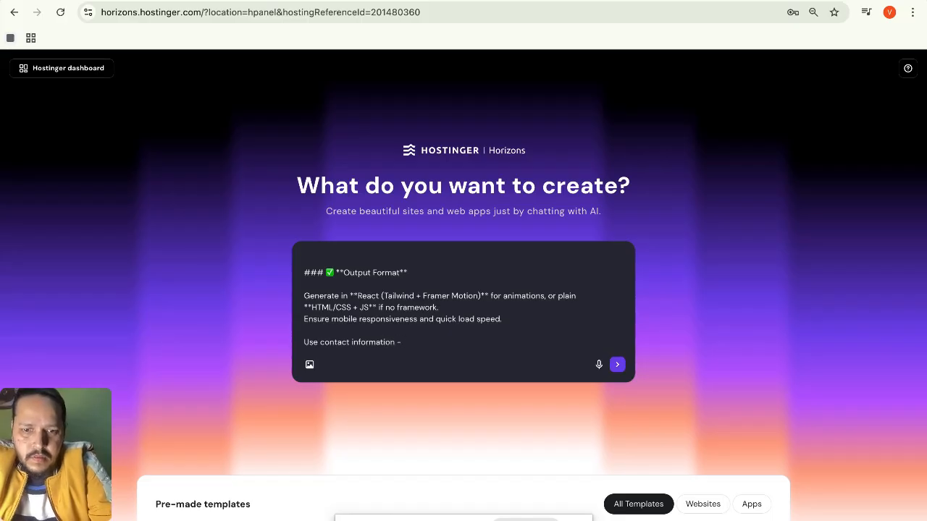
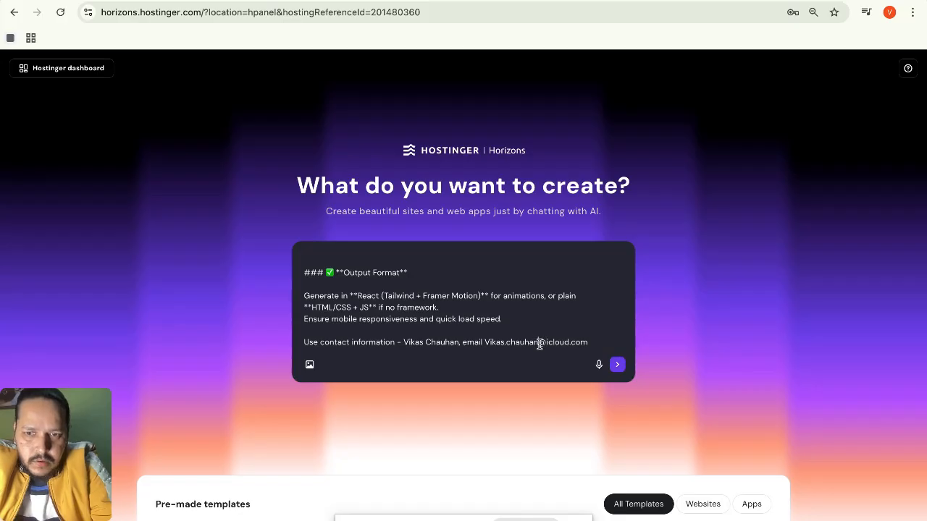
click(539, 344)
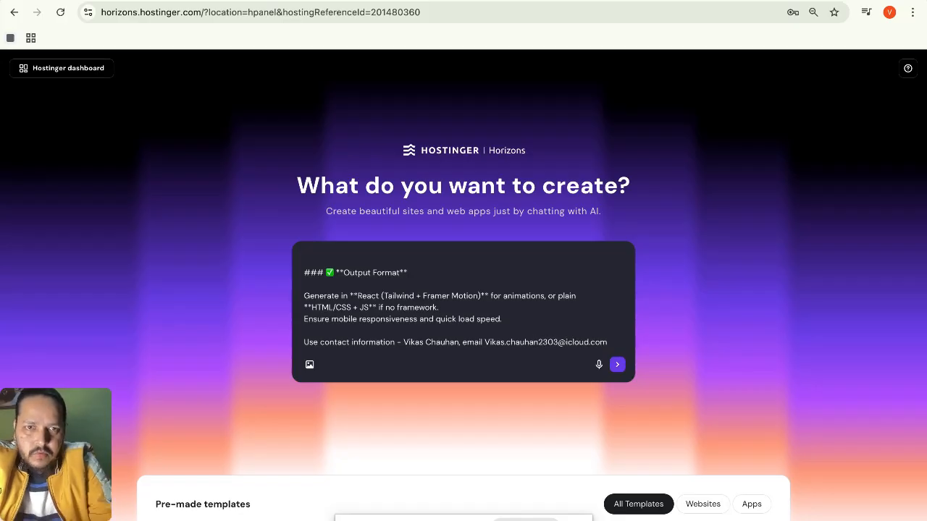
key(BackSpace)
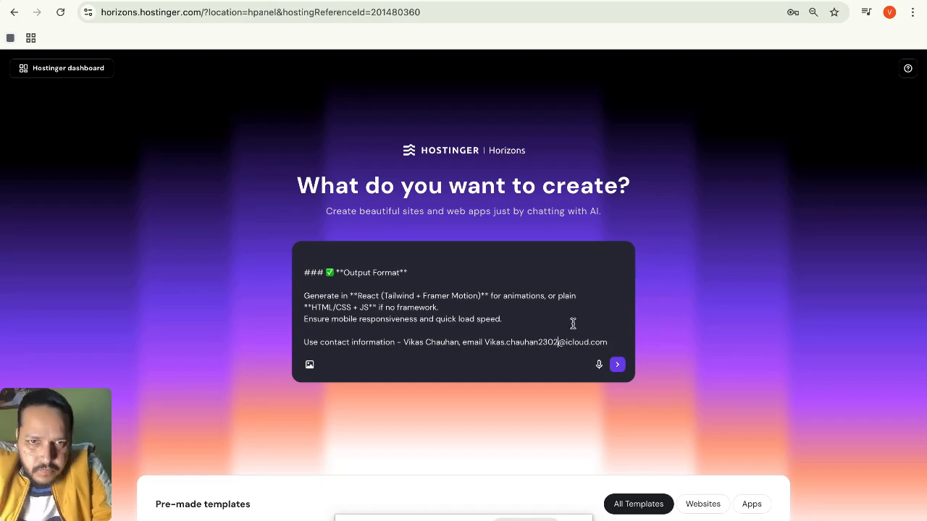
click(607, 338)
text(, )
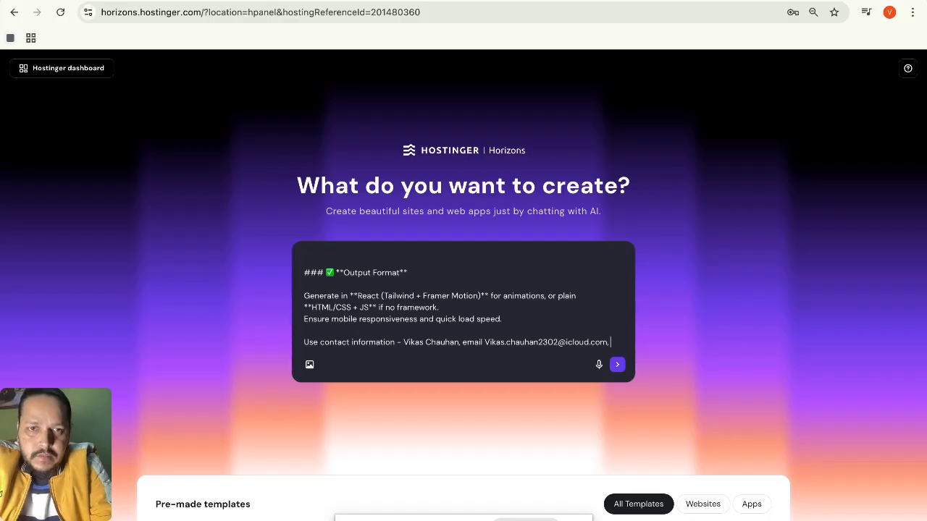
text(Location New Delh)
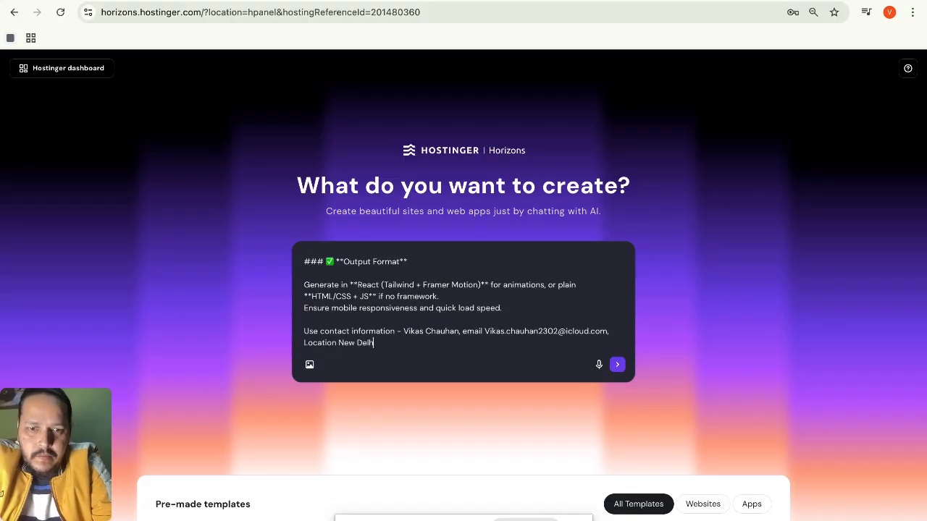
text(i, India)
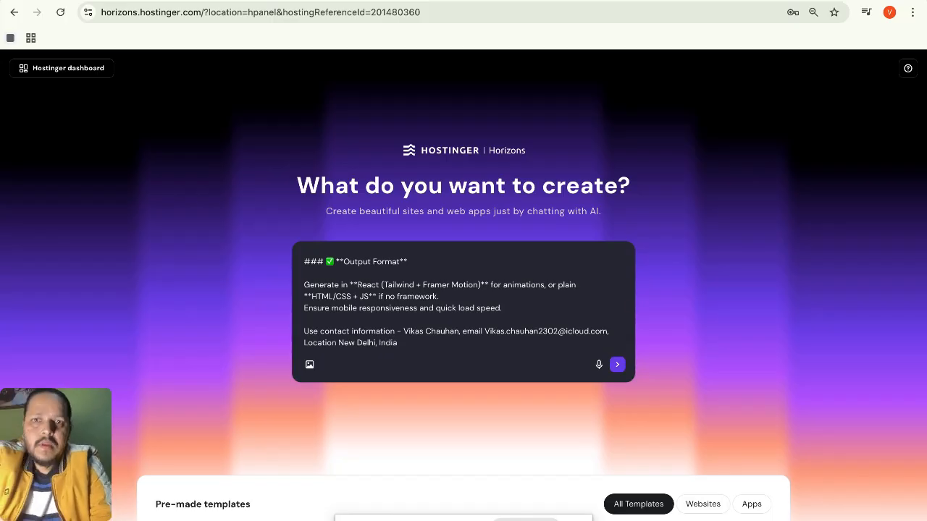
click(620, 366)
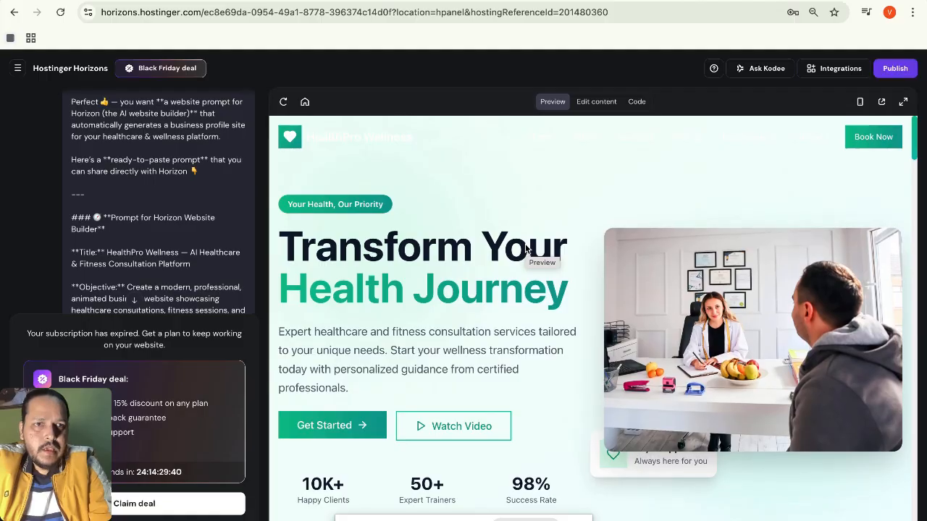
Expand the HealthPro Wellness preview to fullscreen and scroll around its hero section.
click(903, 102)
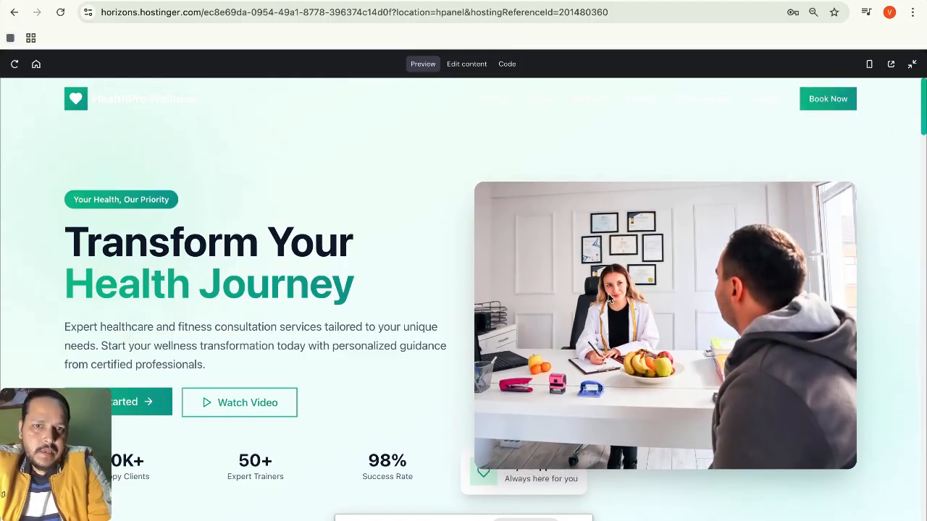
scroll(610, 299, down, 1)
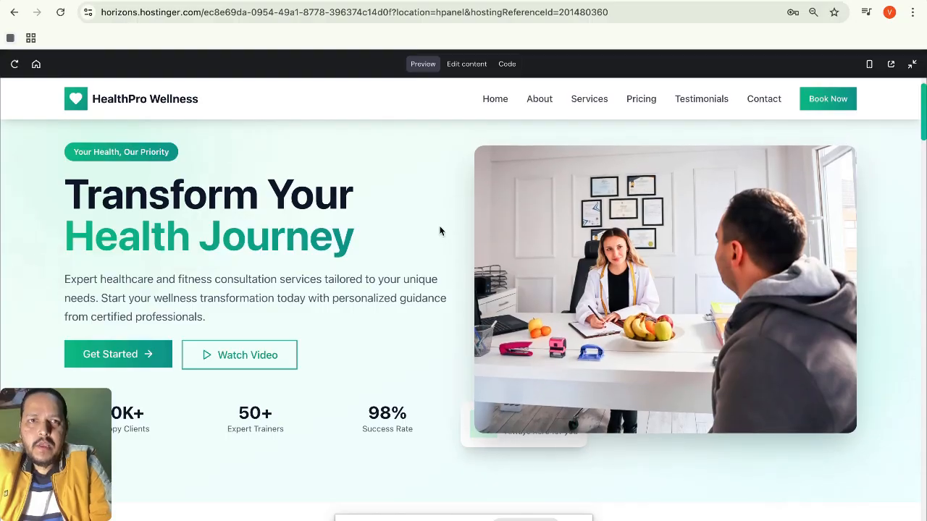
scroll(438, 231, up, 1)
scroll(236, 184, down, 2)
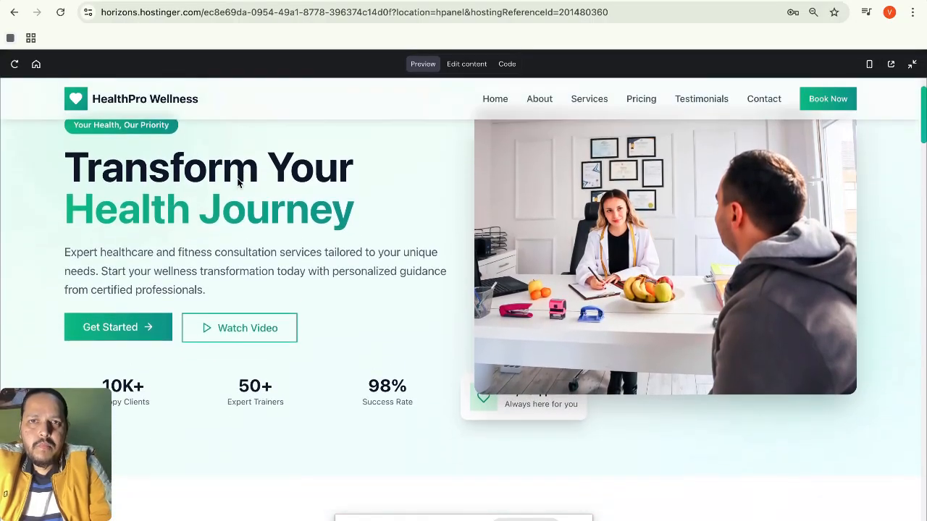
scroll(236, 183, up, 1)
scroll(236, 183, up, 2)
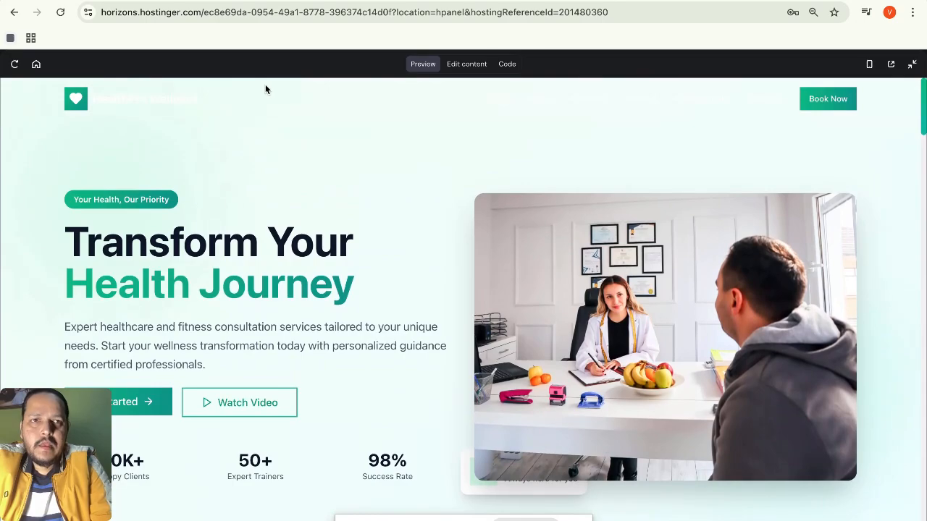
scroll(264, 165, down, 2)
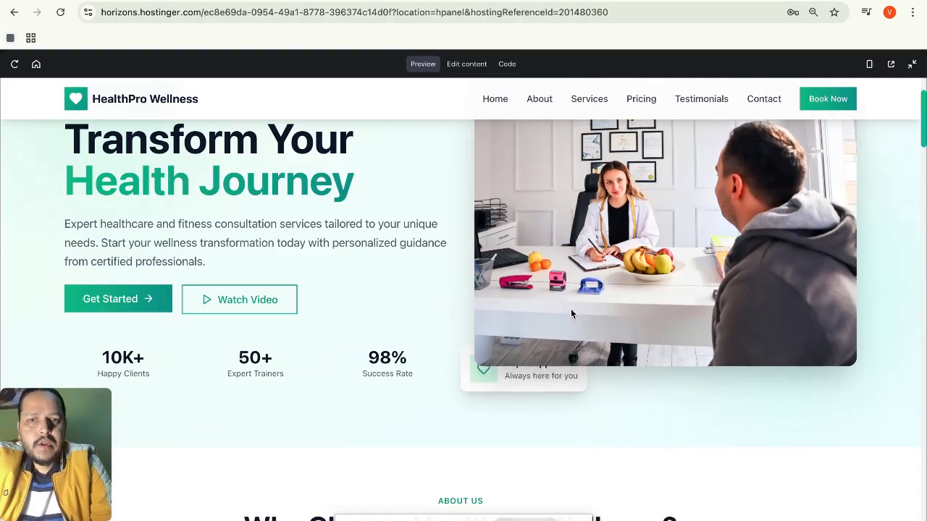
Scroll past Our Mission to the 'Comprehensive Wellness Solutions' services heading.
scroll(569, 312, down, 5)
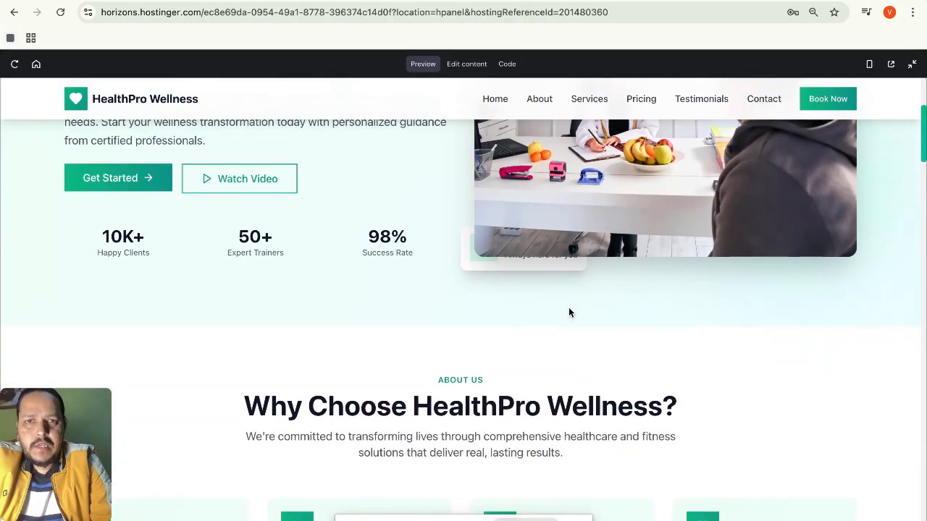
scroll(569, 312, down, 1)
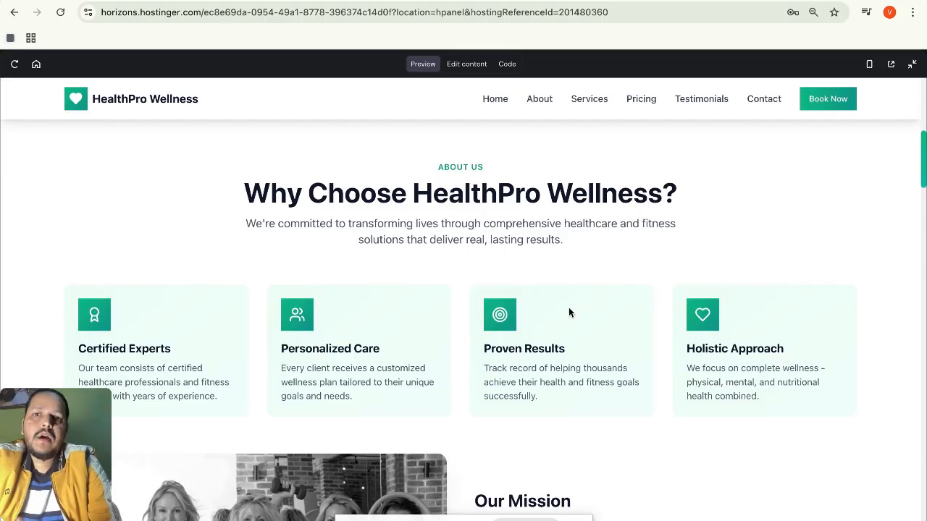
scroll(569, 312, down, 1)
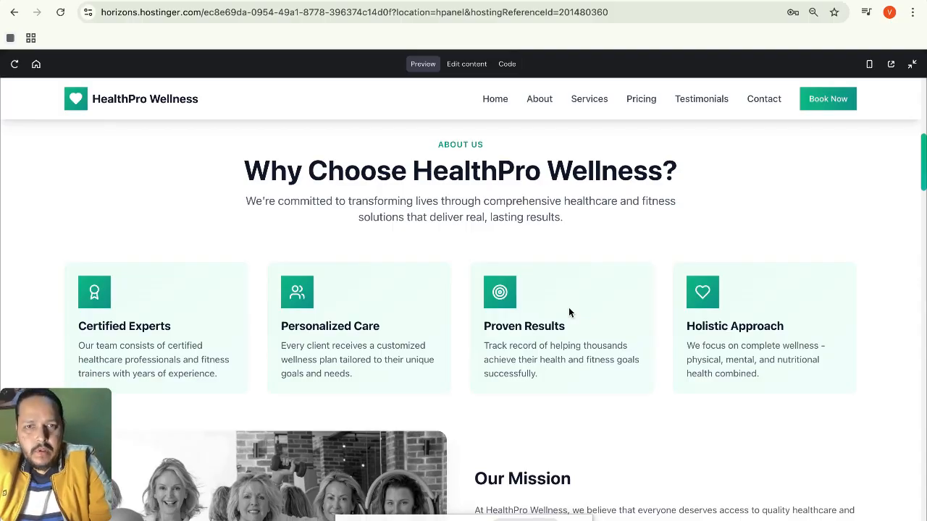
scroll(569, 312, down, 5)
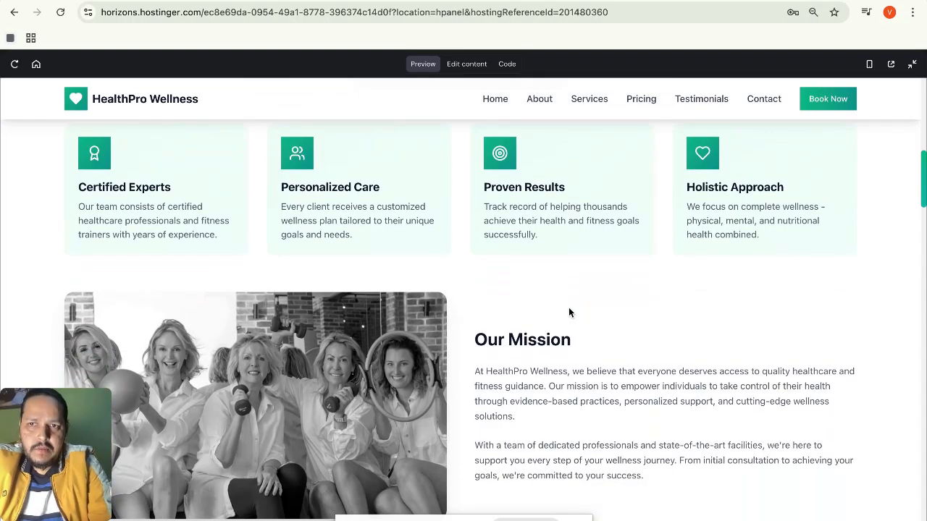
scroll(569, 312, up, 1)
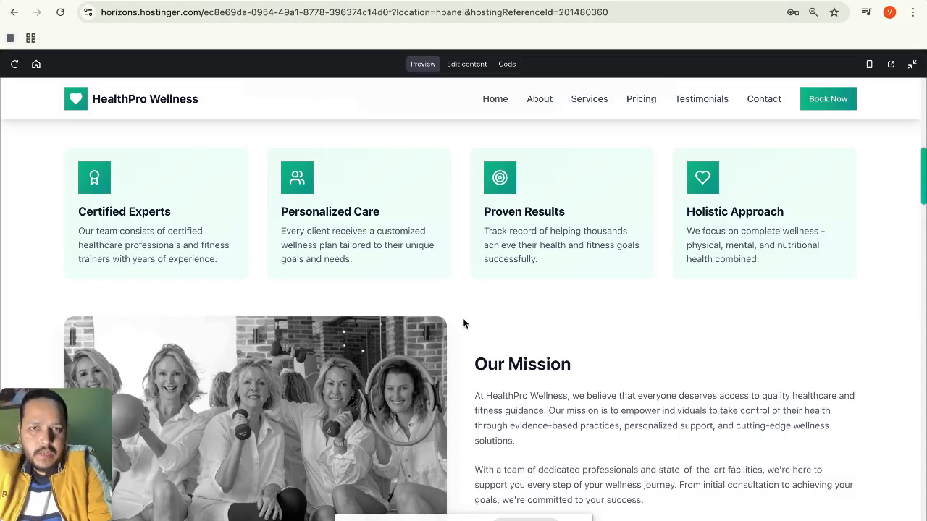
scroll(464, 324, down, 2)
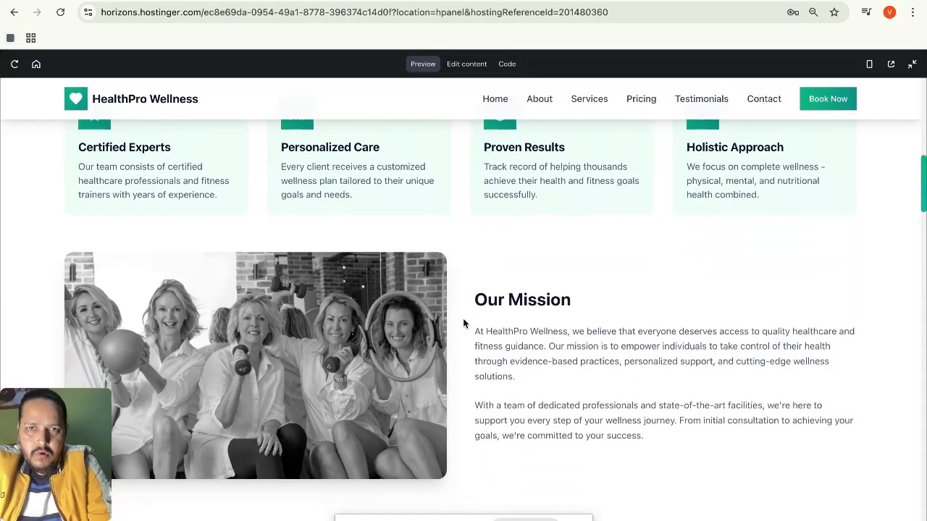
scroll(464, 323, down, 3)
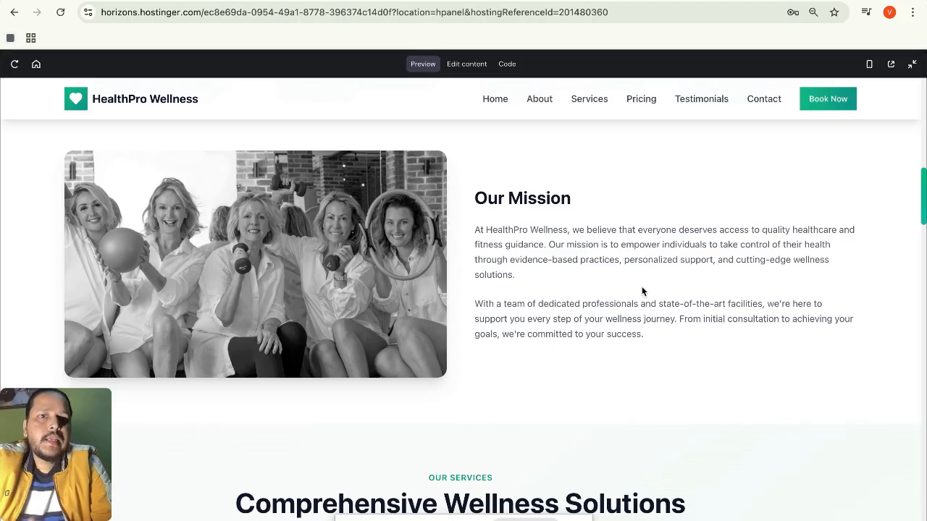
scroll(641, 291, down, 1)
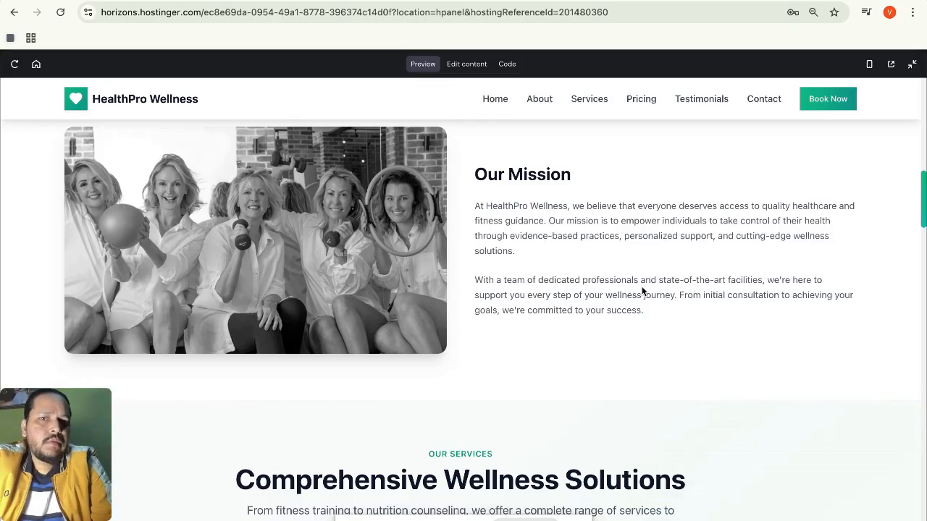
scroll(642, 291, down, 1)
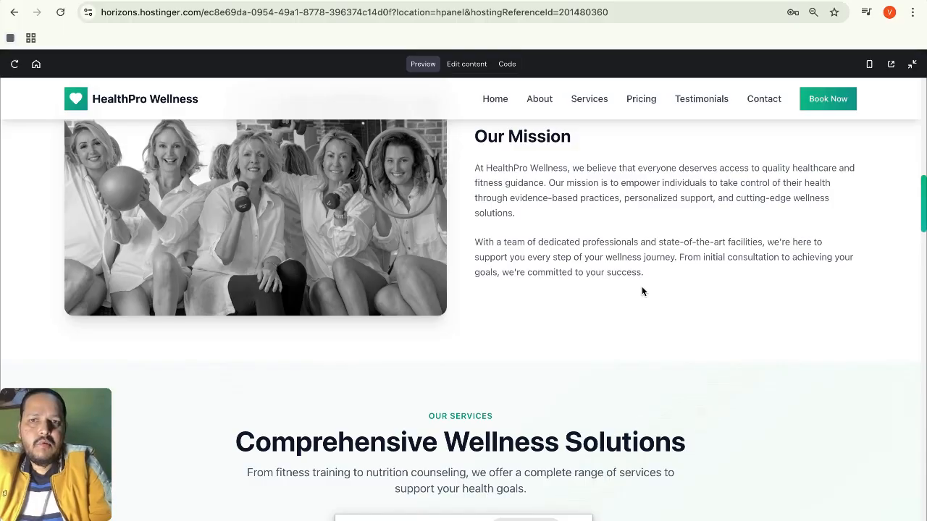
scroll(642, 291, down, 6)
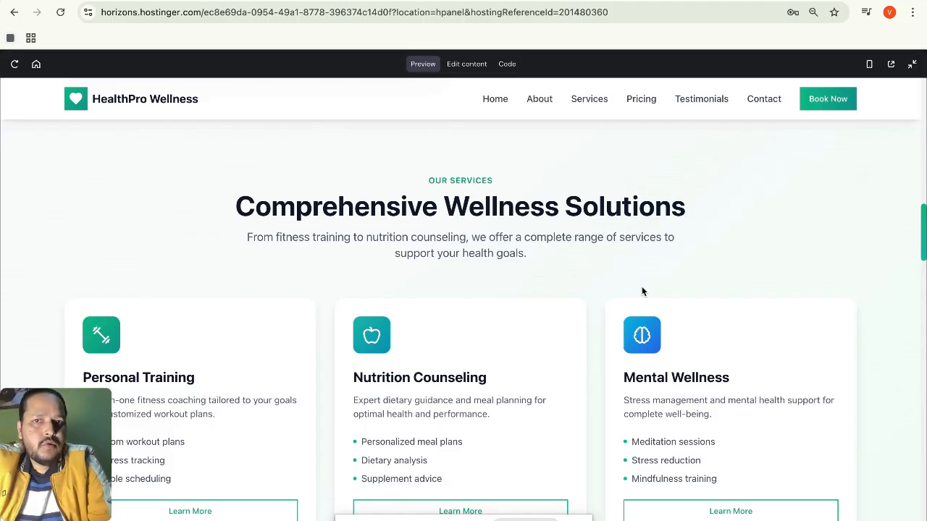
Select the OUR SERVICES label text in the preview.
double_click(439, 187)
triple_click(469, 183)
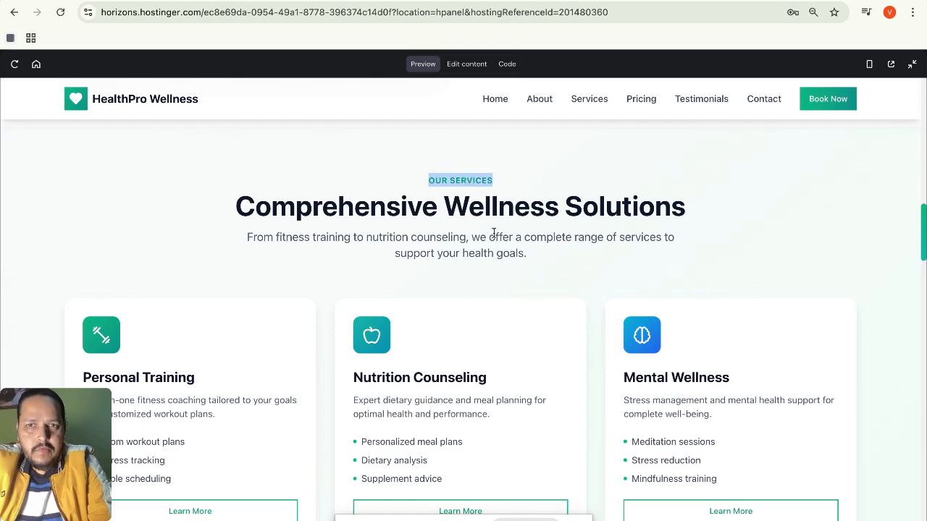
scroll(493, 232, down, 3)
scroll(490, 235, up, 1)
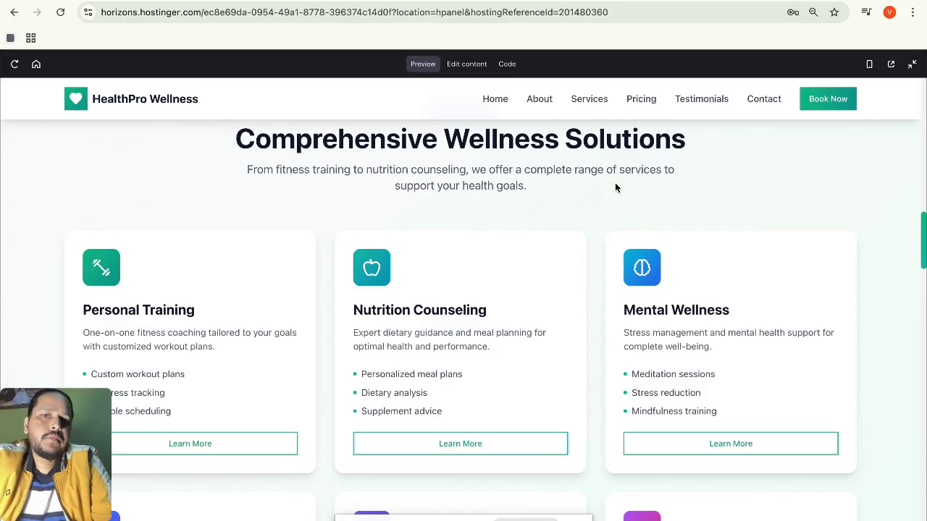
Scroll through the Personal Training, Nutrition Counseling and Mental Wellness cards to show their lift effect.
scroll(615, 186, down, 1)
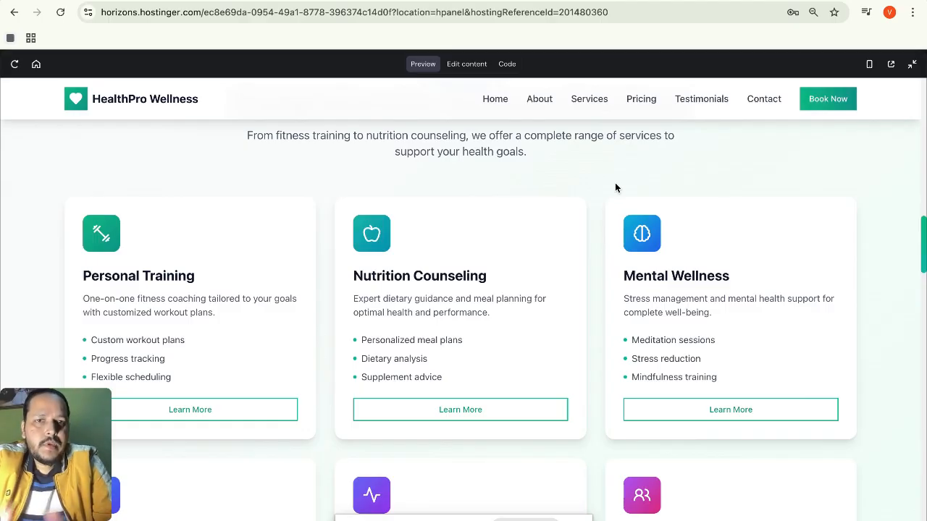
scroll(616, 188, down, 1)
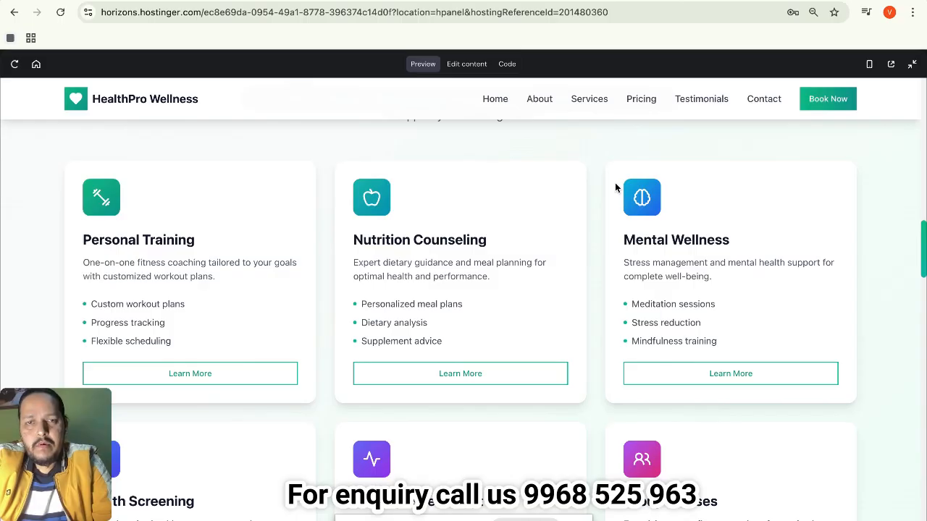
scroll(615, 187, down, 1)
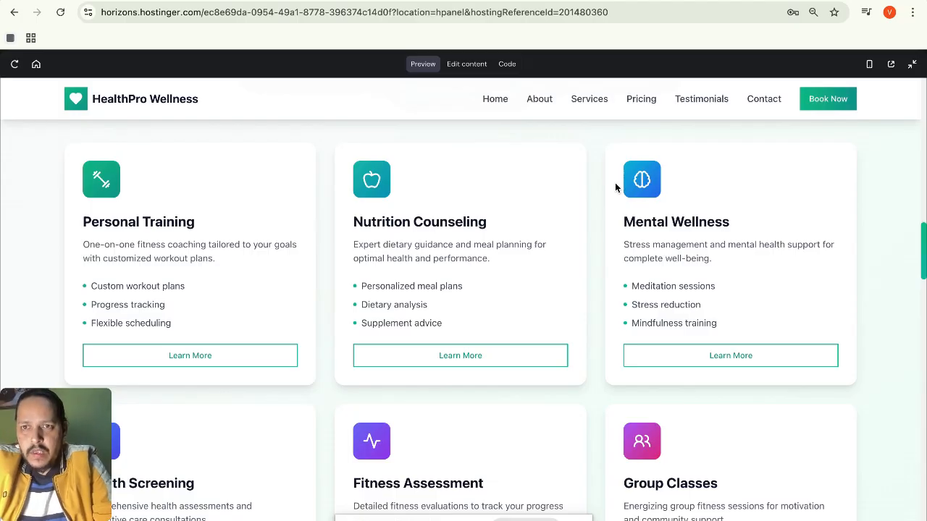
scroll(619, 170, down, 1)
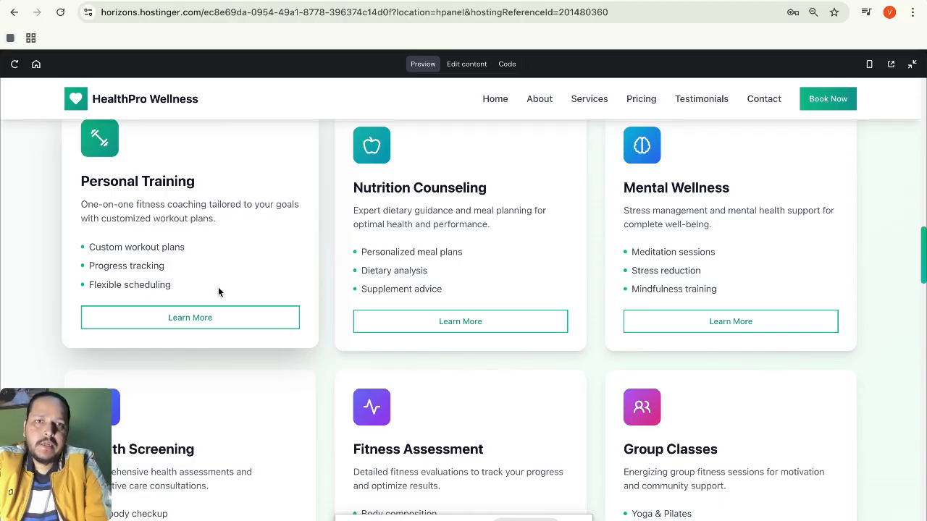
scroll(454, 202, up, 1)
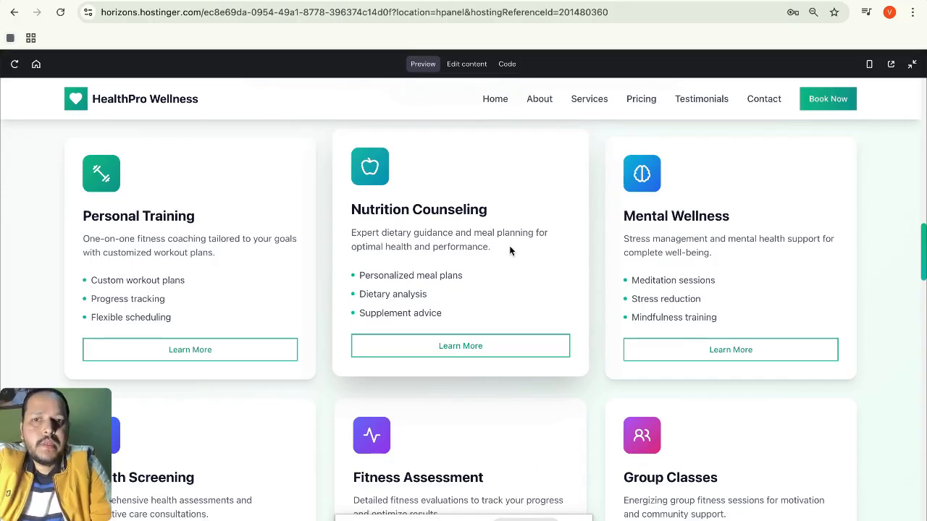
scroll(510, 251, down, 1)
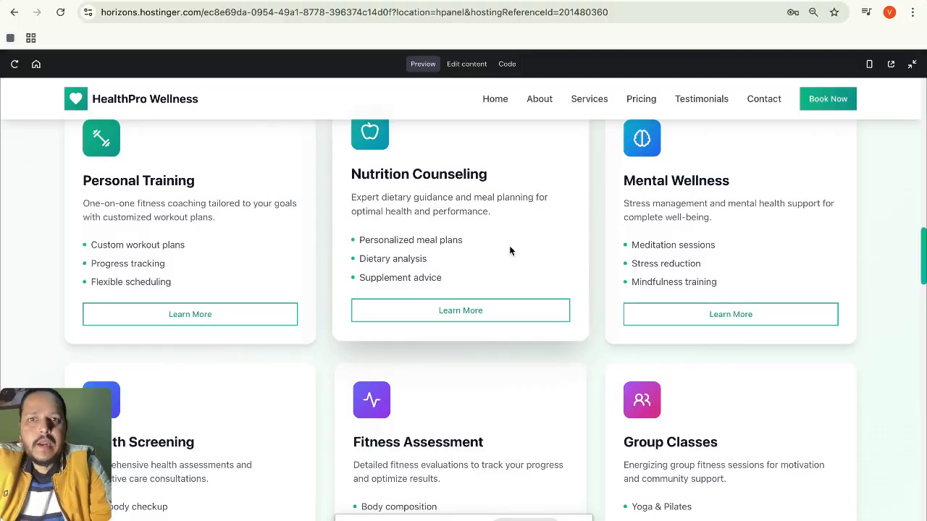
scroll(508, 250, down, 1)
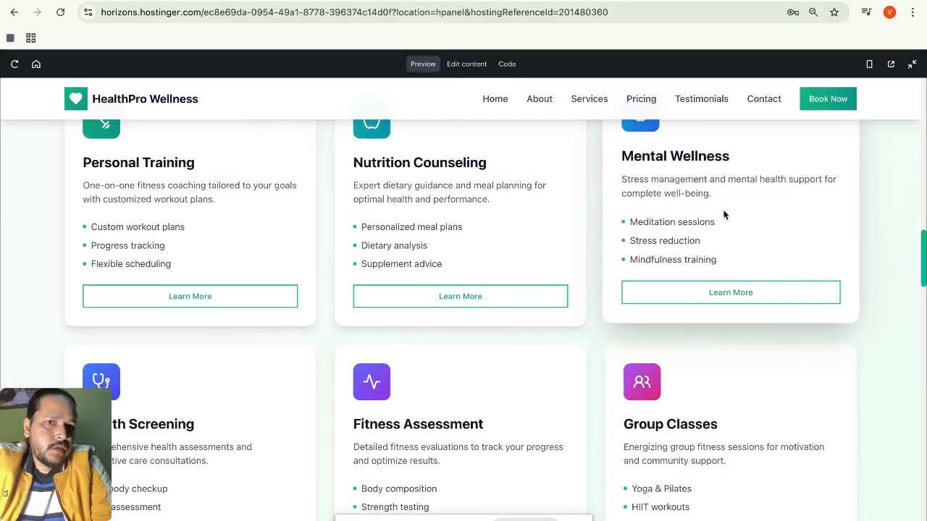
scroll(724, 214, up, 2)
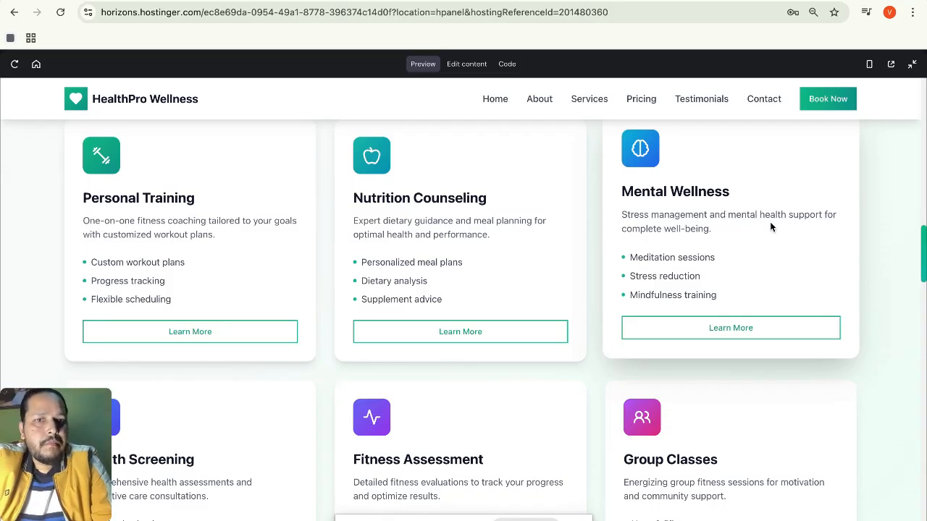
scroll(770, 226, down, 1)
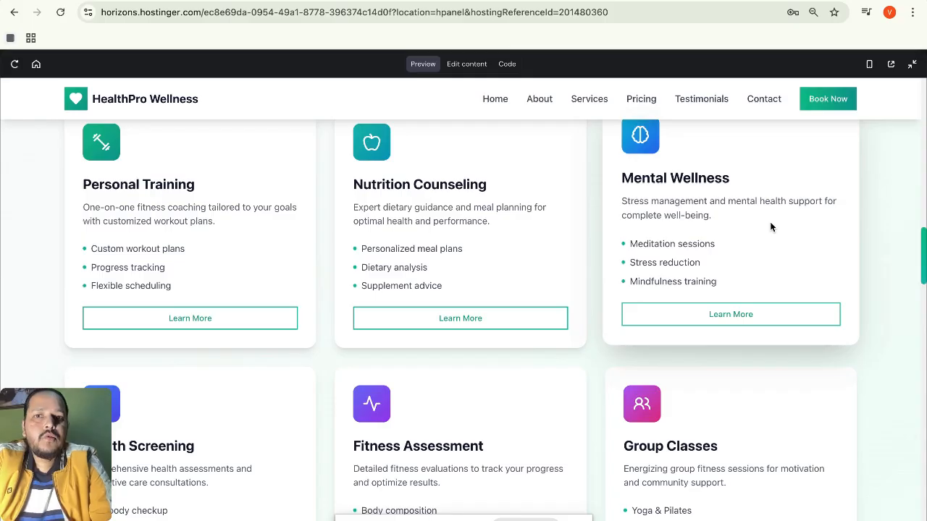
scroll(770, 226, down, 2)
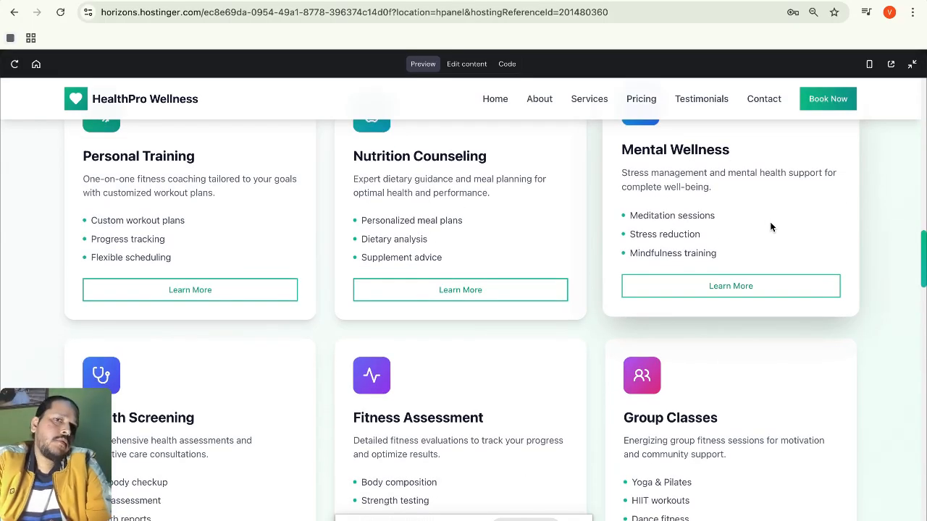
scroll(770, 226, up, 3)
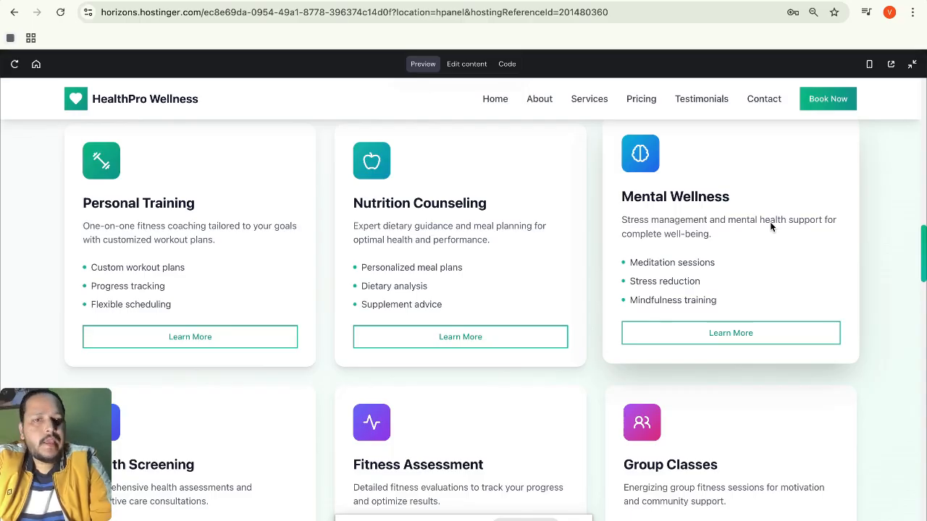
scroll(771, 227, up, 1)
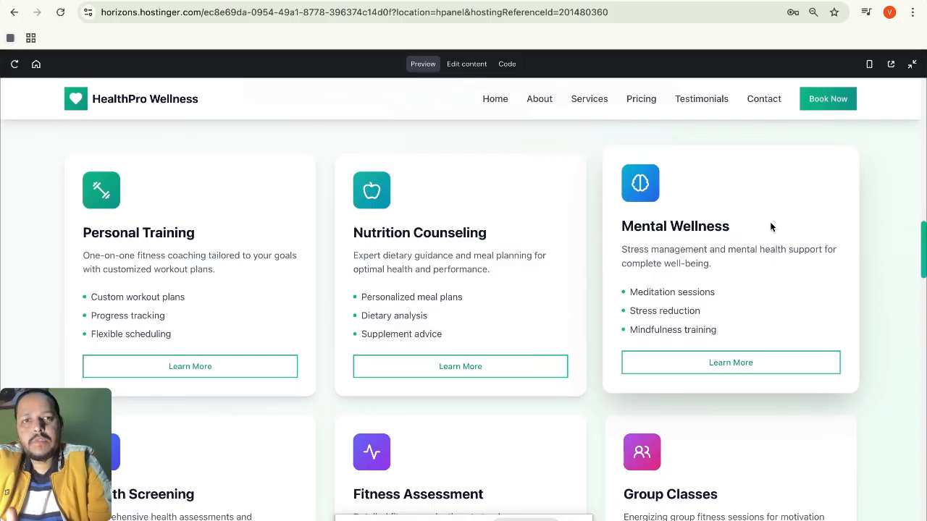
Scroll past Health Screening, Fitness Assessment and Group Classes to the 'Choose Your Perfect Plan' heading.
scroll(770, 227, down, 3)
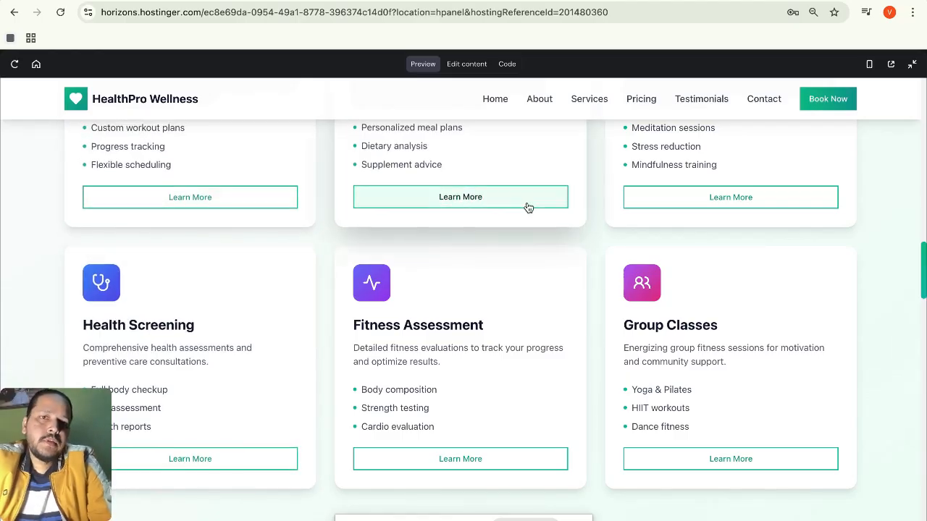
scroll(539, 255, down, 1)
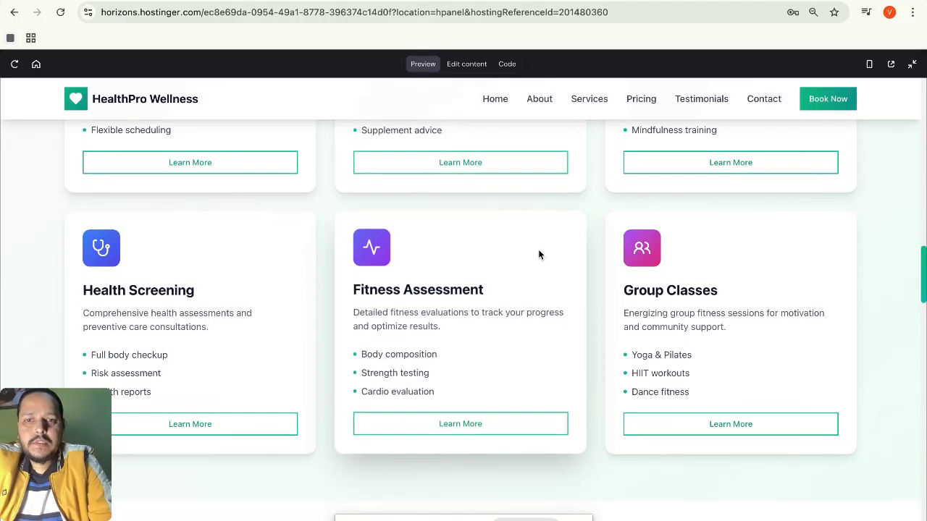
scroll(539, 255, down, 1)
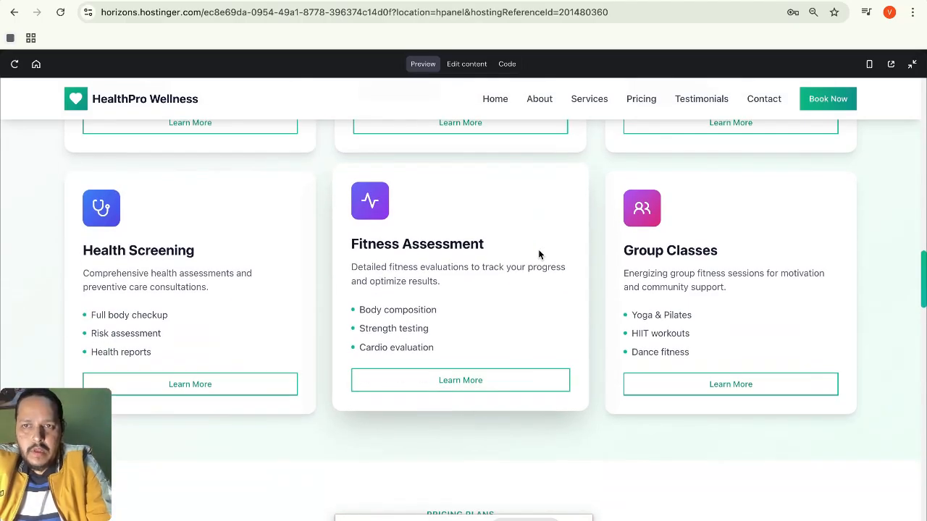
scroll(539, 254, down, 1)
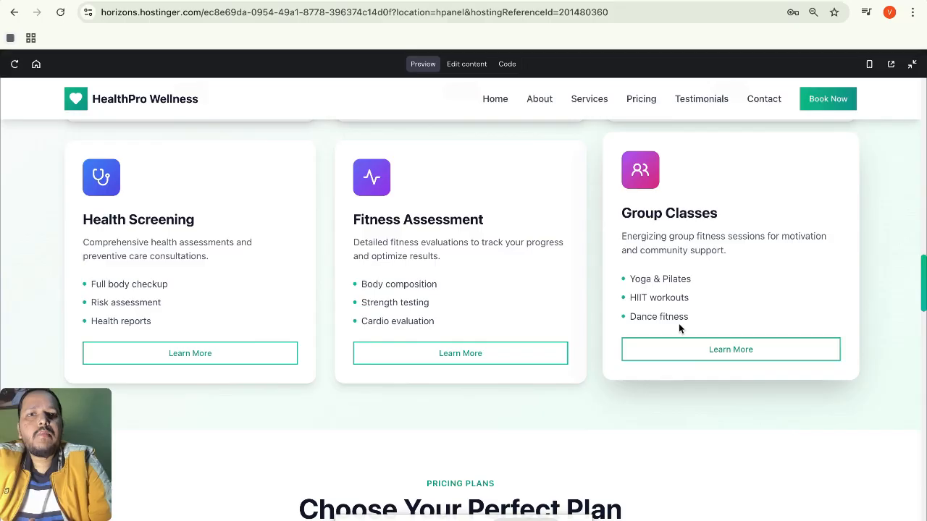
scroll(679, 328, down, 3)
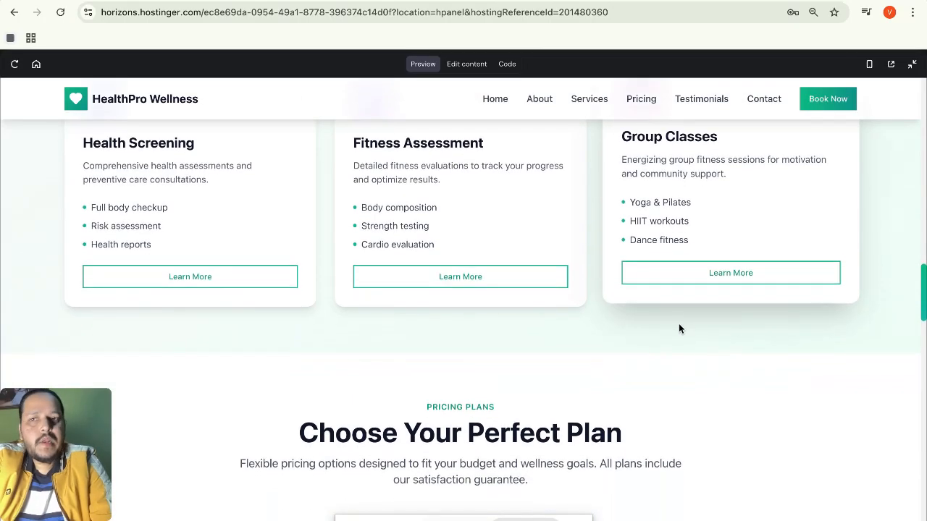
scroll(678, 328, down, 1)
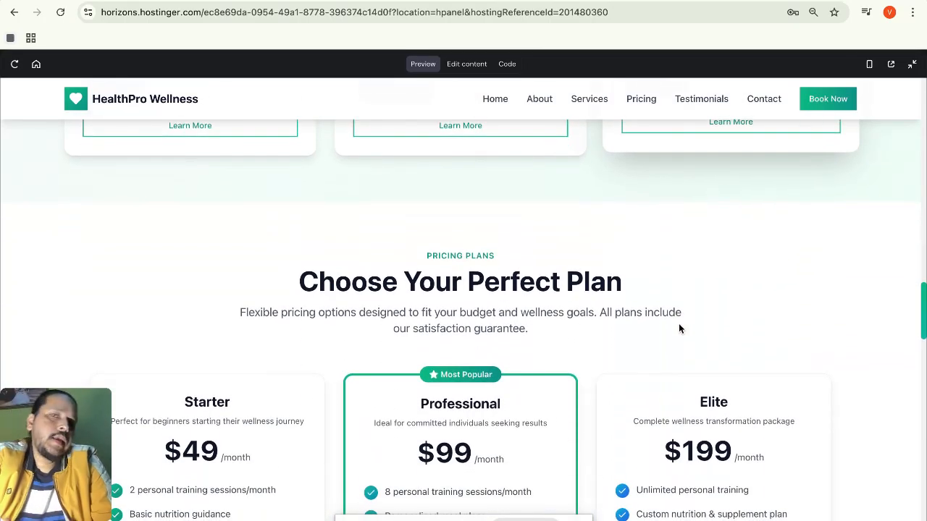
scroll(678, 329, down, 3)
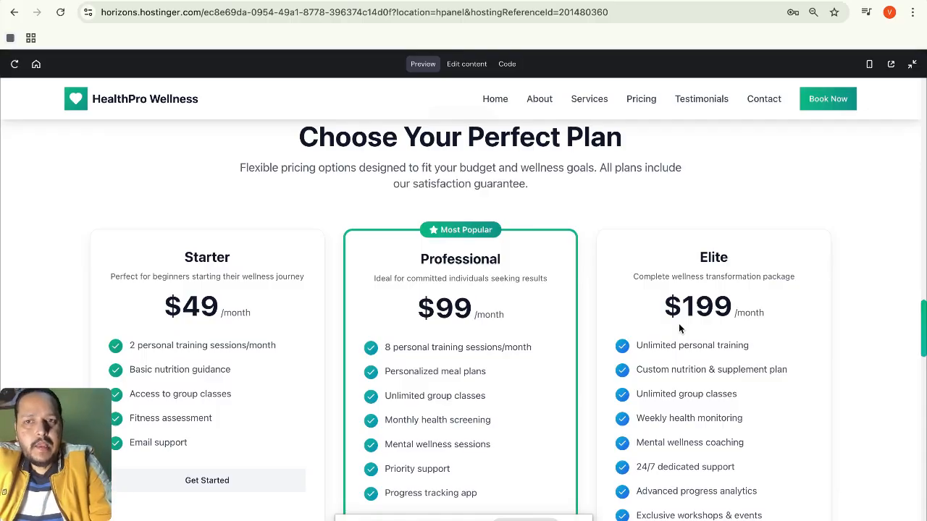
scroll(678, 328, down, 1)
scroll(678, 328, down, 1)
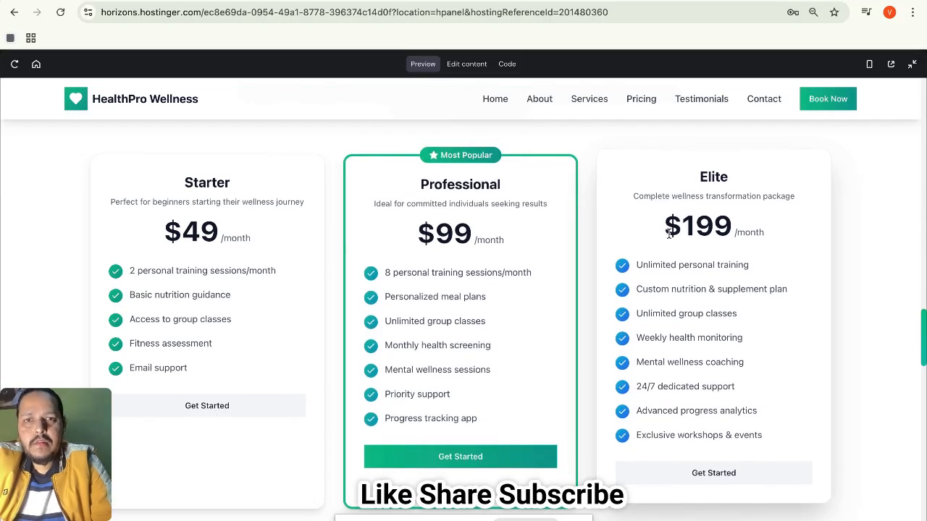
scroll(548, 214, up, 5)
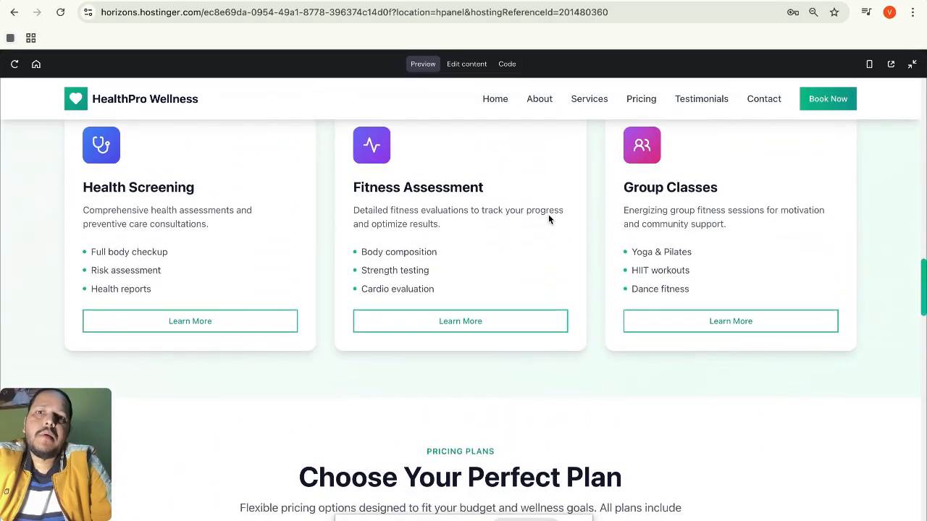
scroll(548, 219, up, 2)
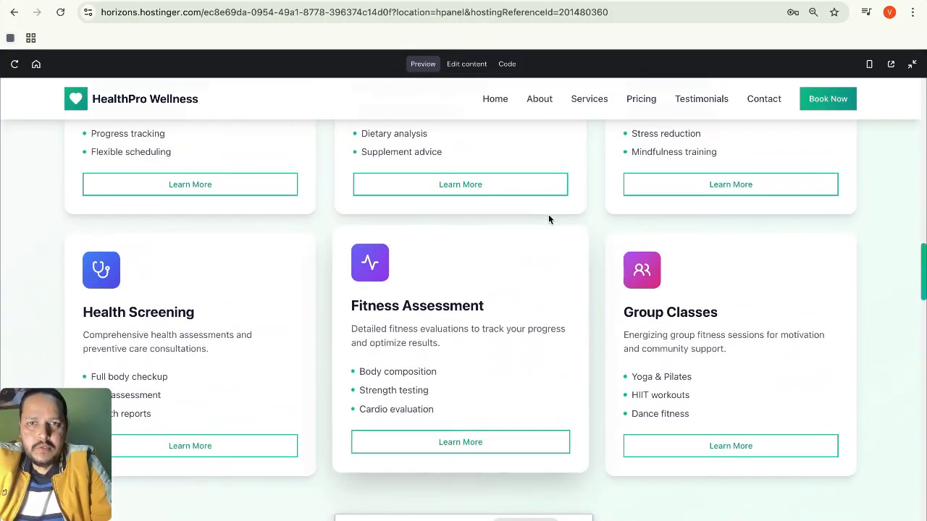
scroll(548, 219, up, 6)
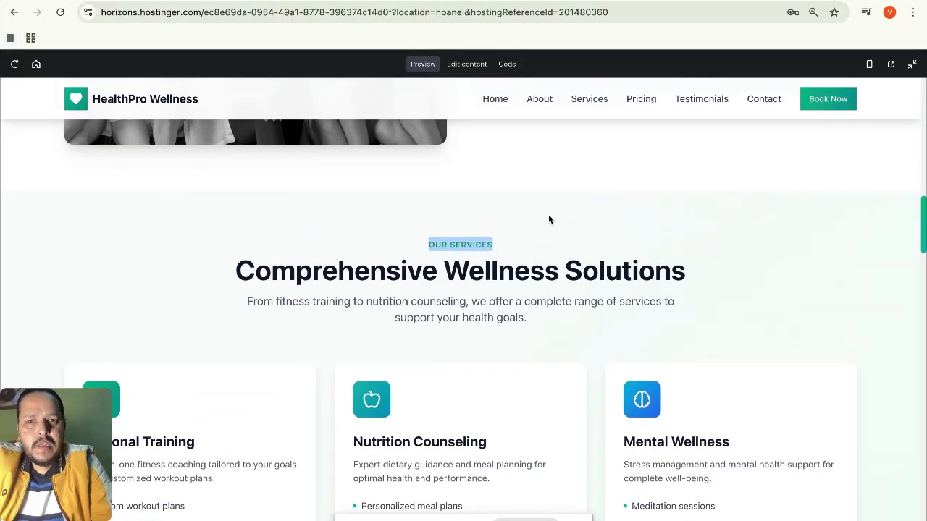
scroll(548, 220, down, 9)
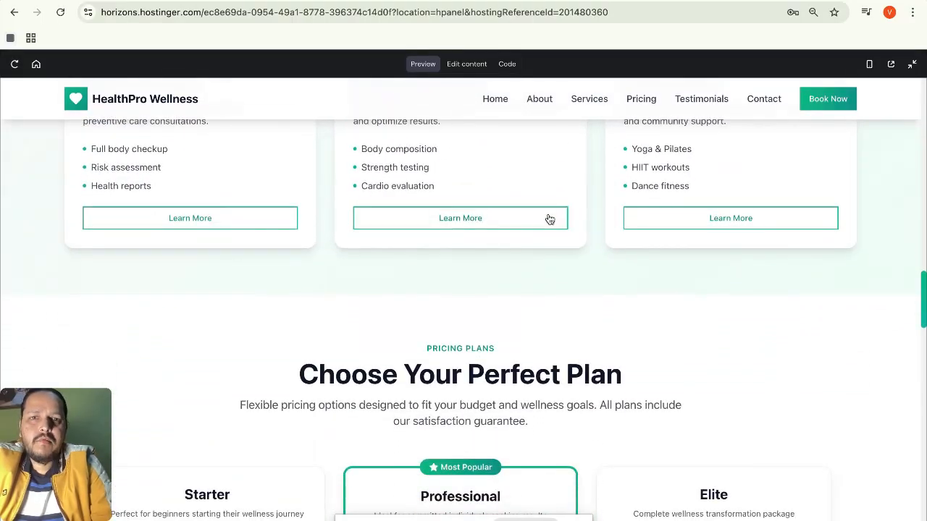
scroll(550, 220, down, 5)
scroll(548, 219, up, 1)
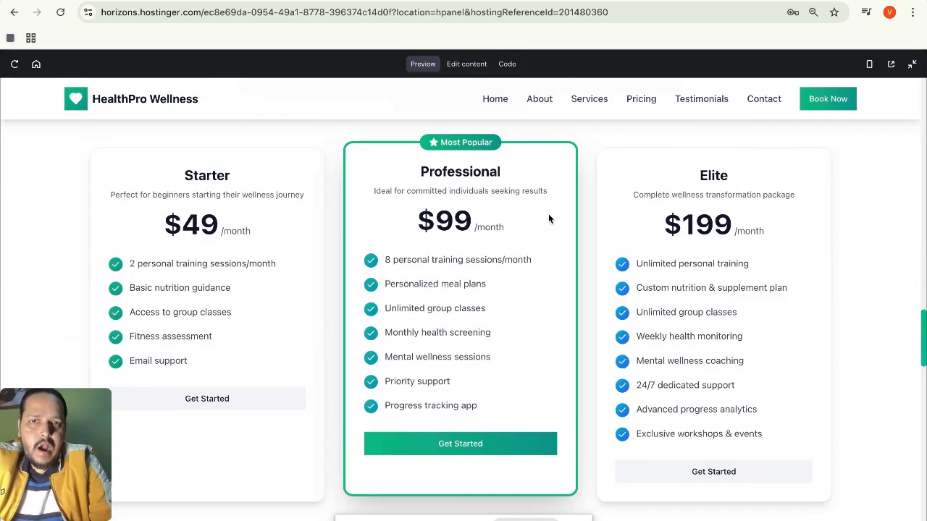
scroll(548, 218, down, 1)
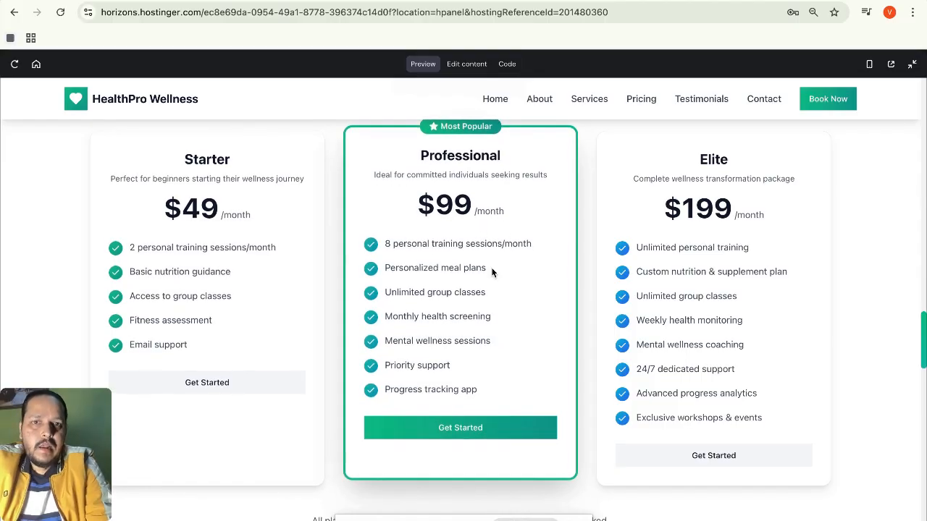
scroll(489, 272, down, 1)
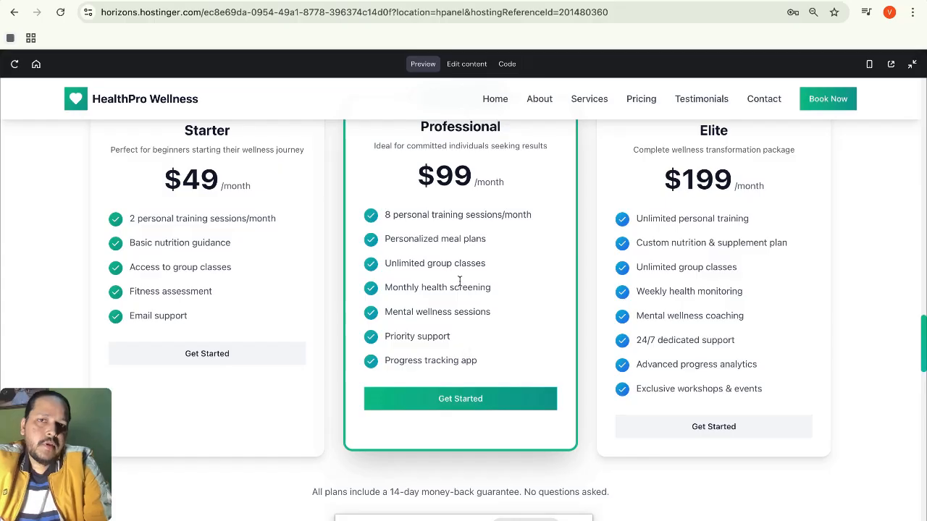
scroll(528, 293, up, 1)
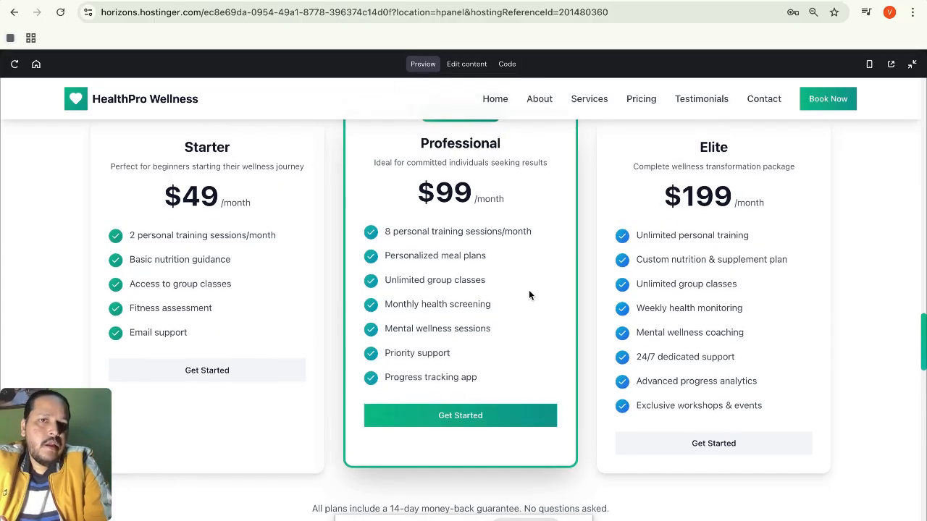
scroll(528, 293, down, 1)
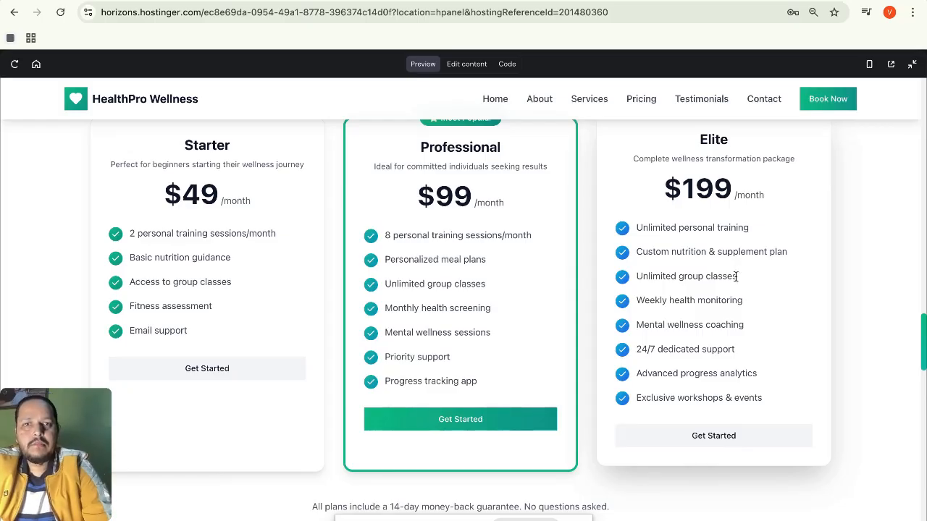
scroll(735, 276, up, 2)
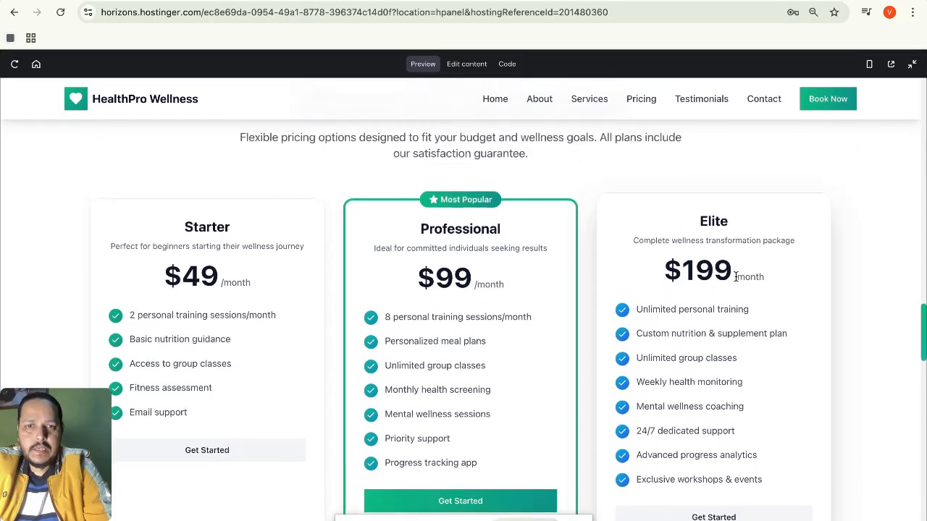
scroll(735, 276, down, 6)
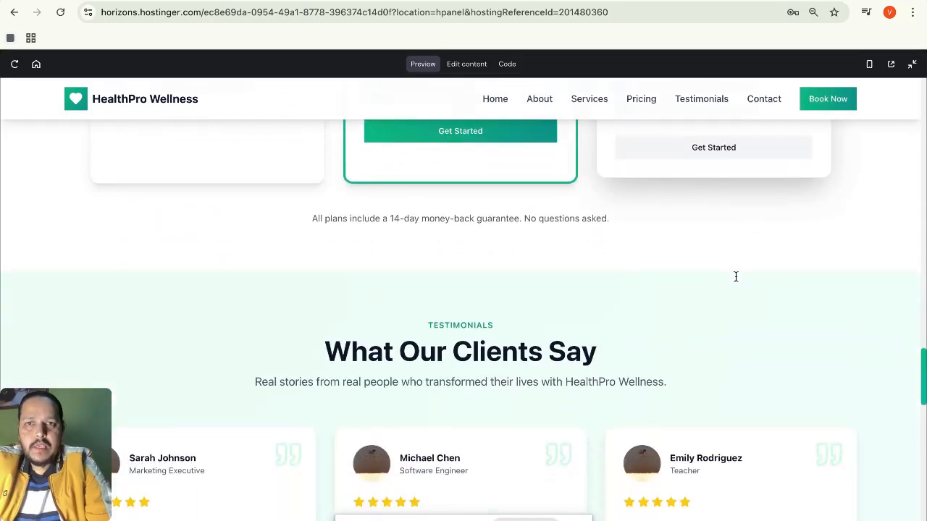
scroll(735, 277, down, 1)
scroll(735, 277, up, 1)
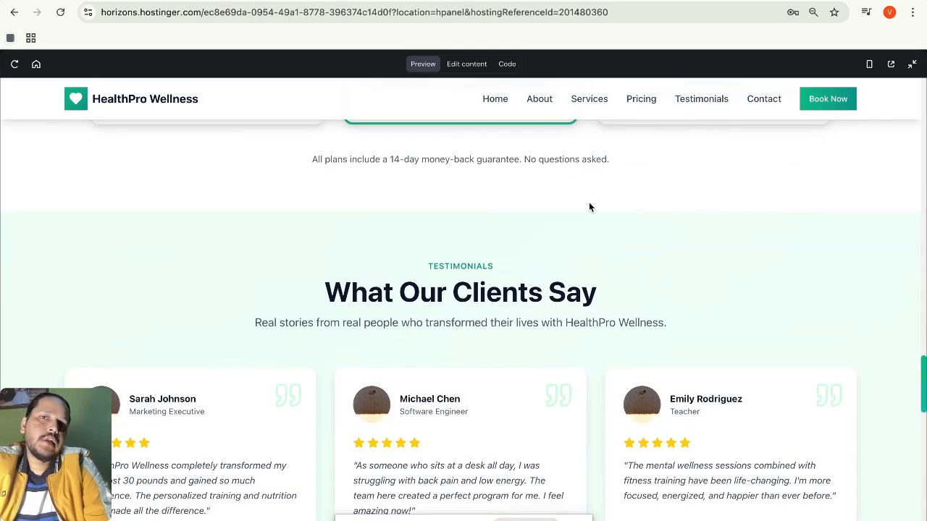
scroll(589, 207, up, 1)
scroll(588, 207, up, 1)
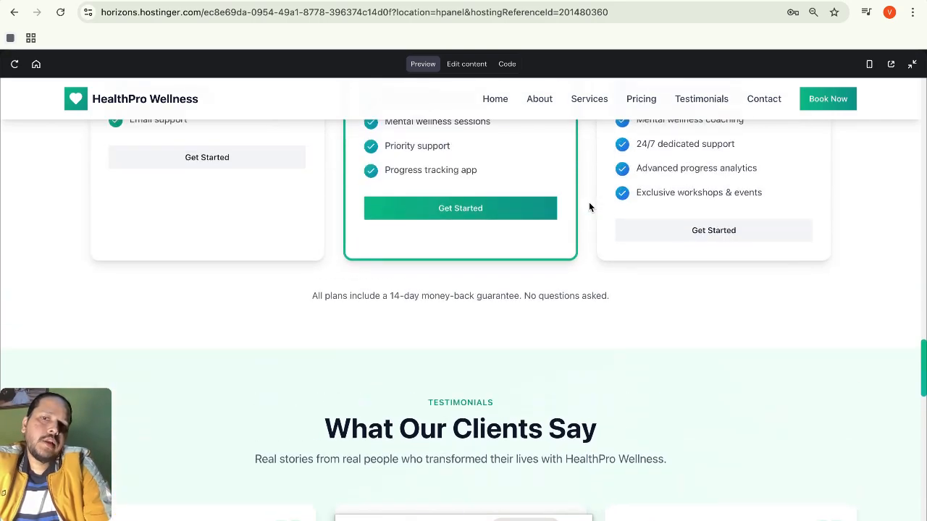
scroll(588, 207, down, 1)
scroll(588, 207, up, 2)
scroll(588, 205, down, 2)
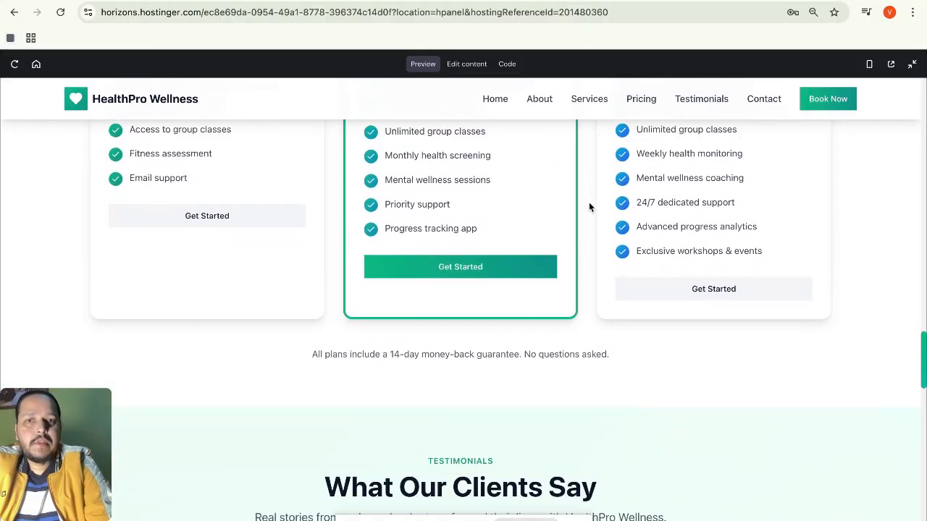
scroll(588, 206, down, 1)
scroll(588, 207, down, 1)
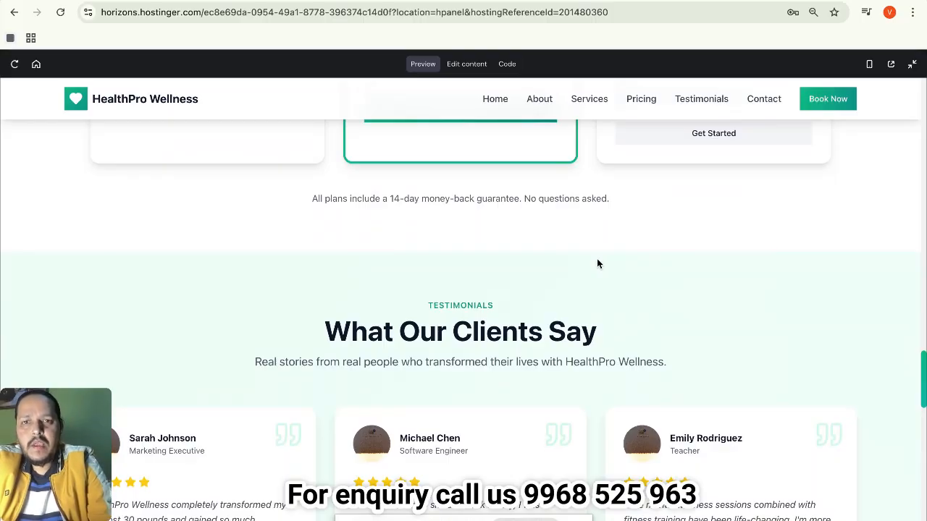
scroll(598, 263, down, 3)
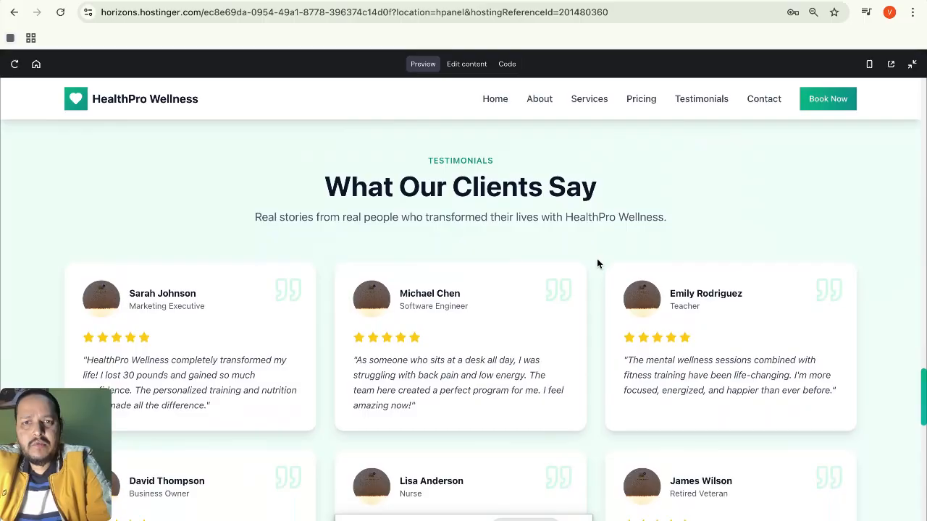
scroll(598, 263, down, 1)
scroll(326, 325, down, 1)
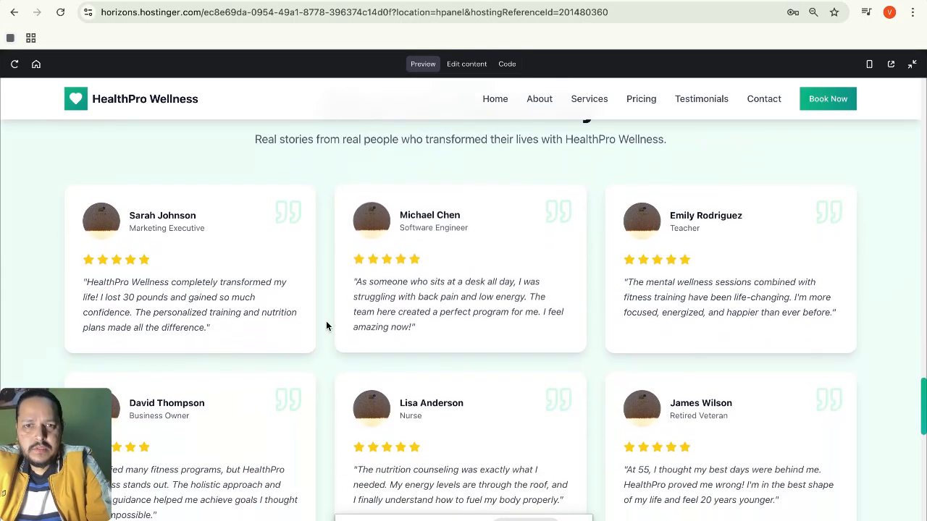
scroll(276, 280, down, 1)
scroll(273, 278, down, 1)
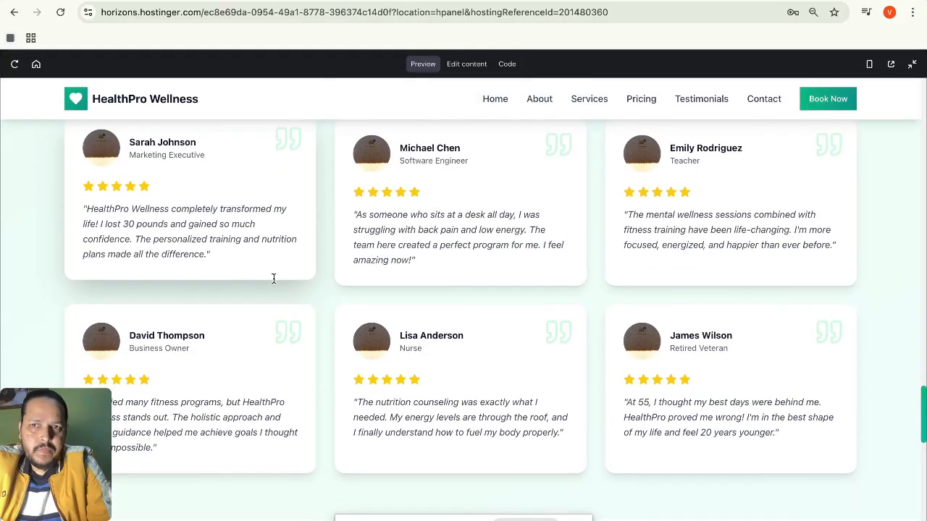
scroll(271, 281, up, 1)
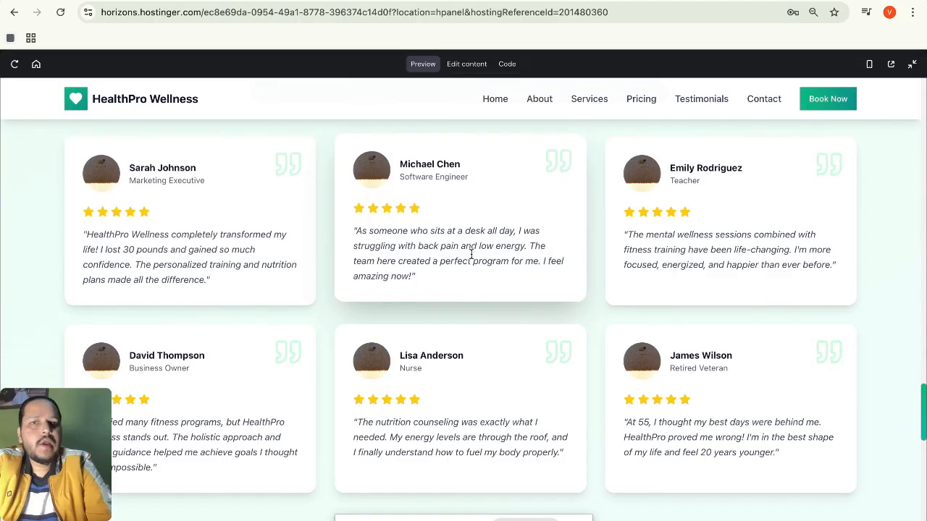
scroll(470, 255, up, 1)
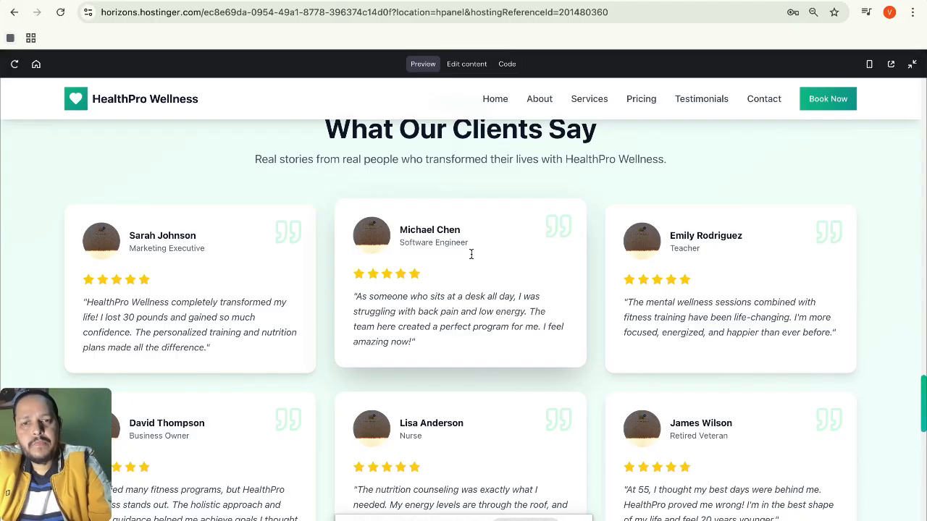
scroll(477, 243, down, 1)
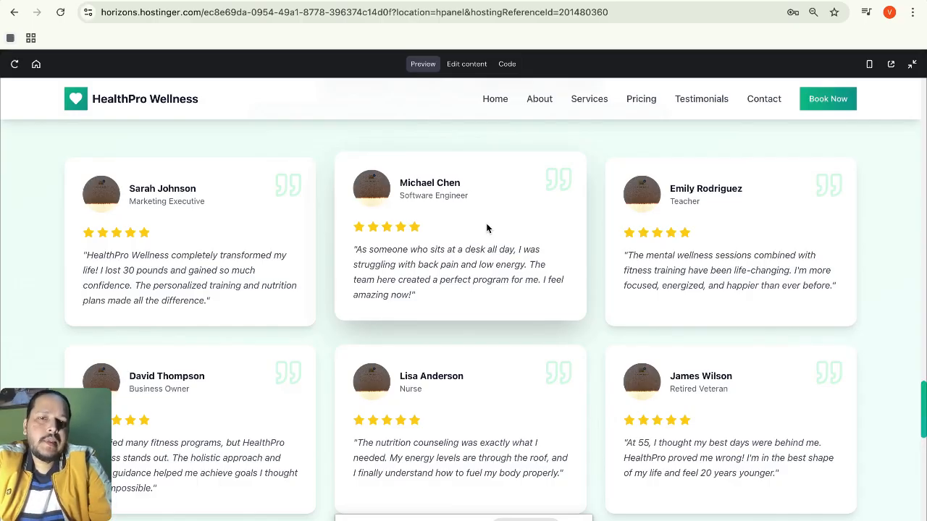
scroll(487, 229, down, 1)
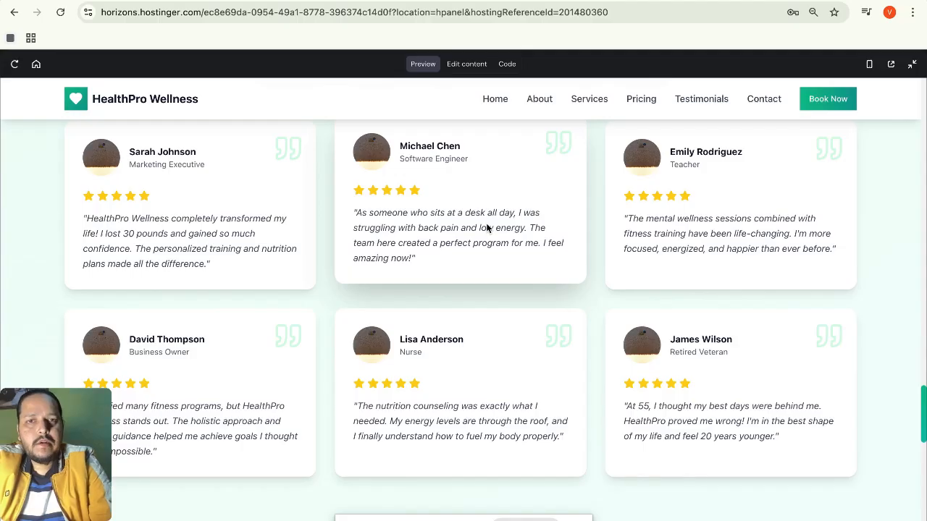
scroll(486, 228, up, 3)
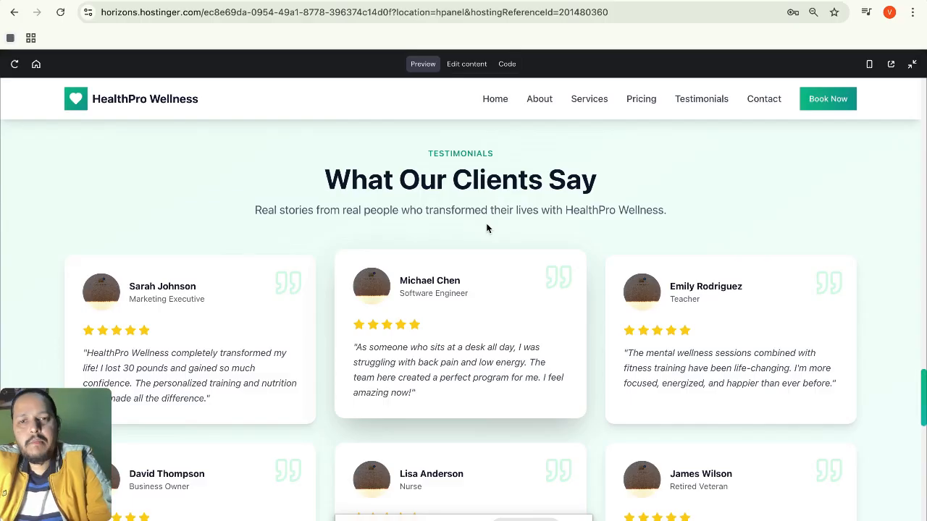
scroll(486, 229, down, 1)
scroll(486, 229, down, 7)
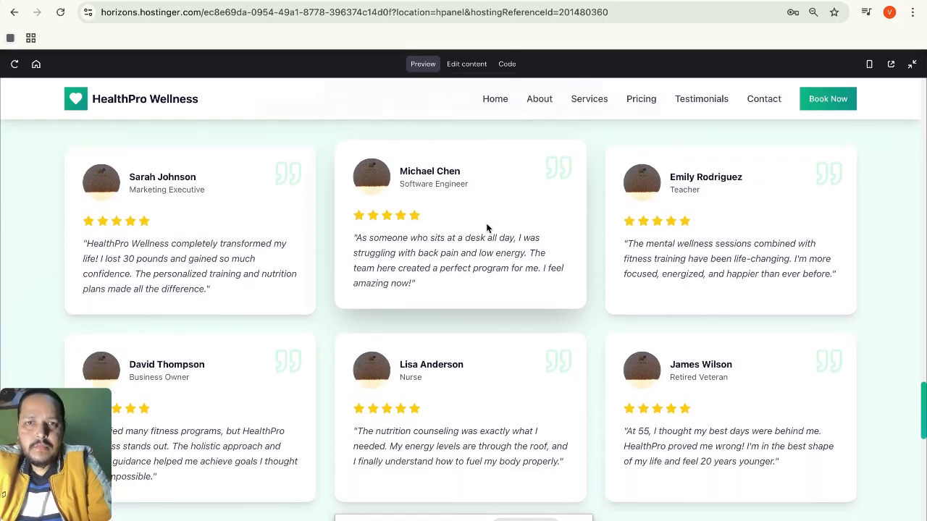
scroll(487, 228, down, 2)
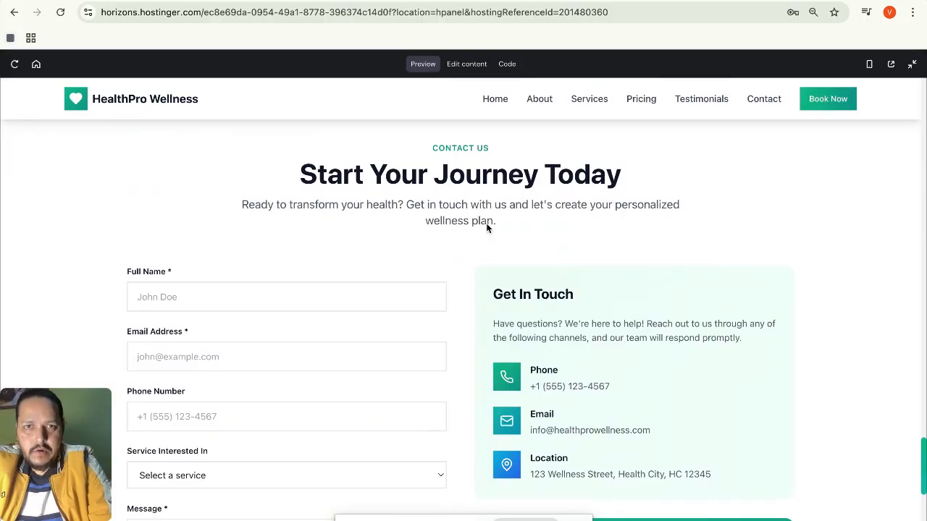
scroll(486, 229, down, 1)
scroll(486, 228, up, 1)
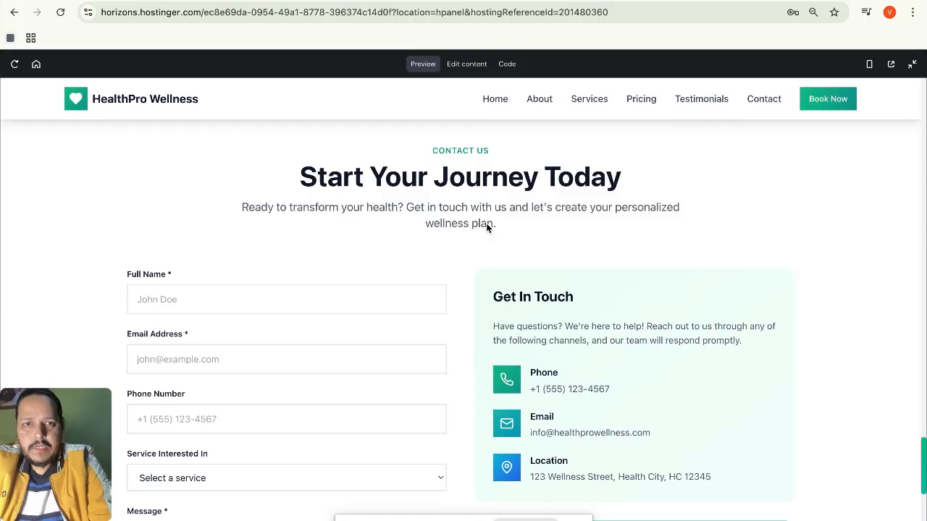
scroll(486, 229, down, 3)
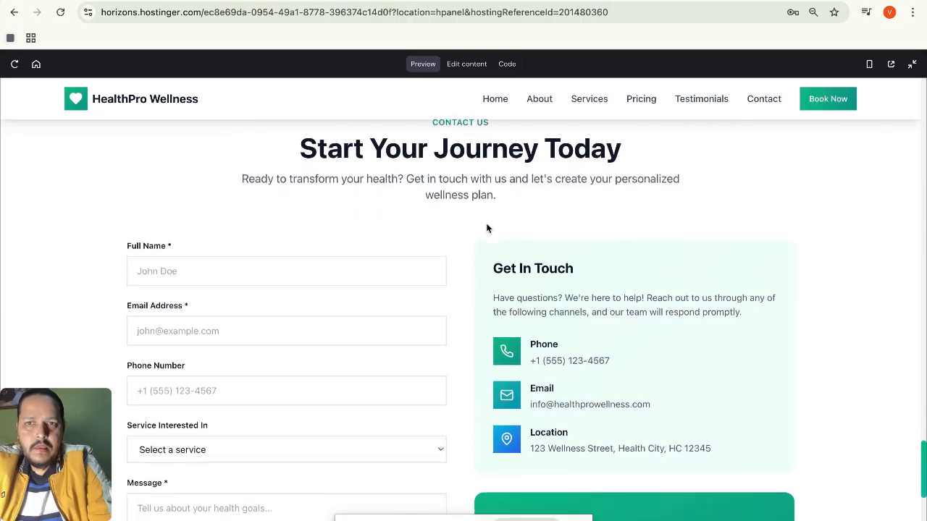
scroll(486, 229, down, 1)
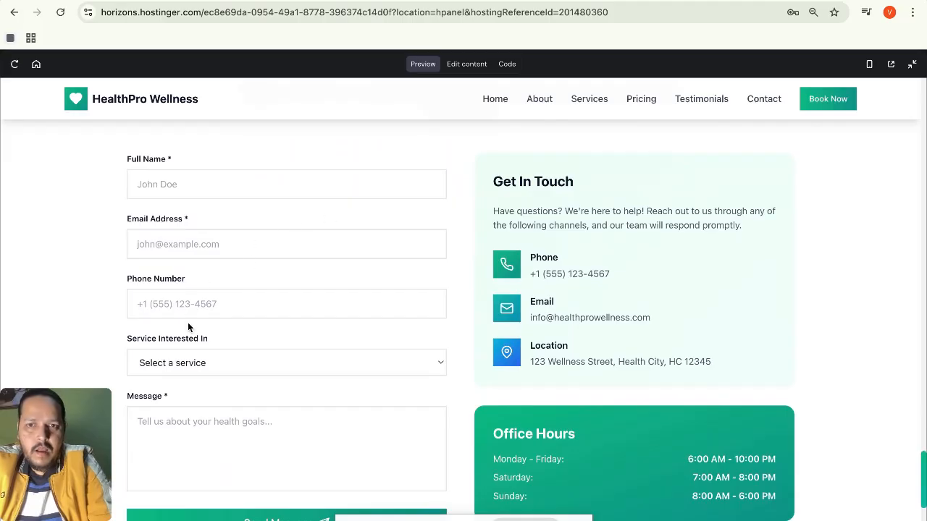
scroll(422, 387, down, 3)
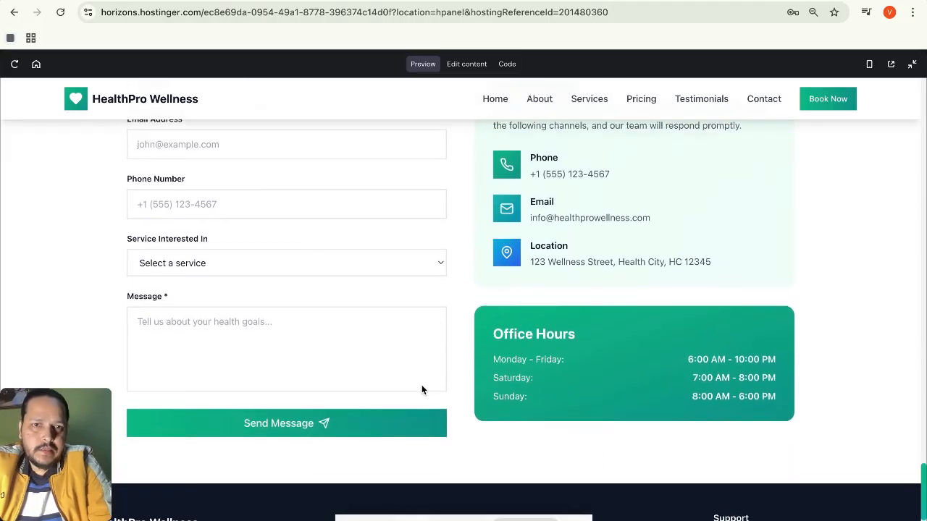
scroll(422, 386, up, 4)
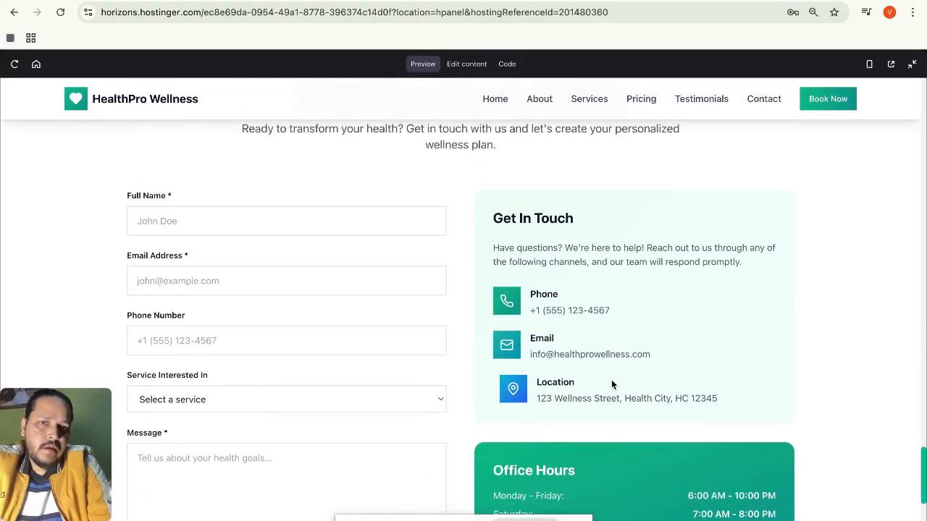
scroll(611, 384, down, 1)
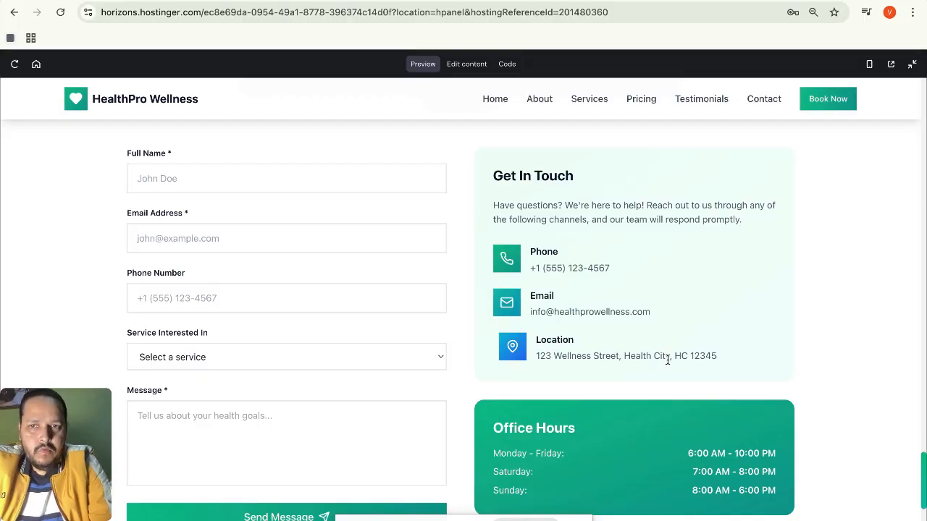
scroll(668, 359, down, 5)
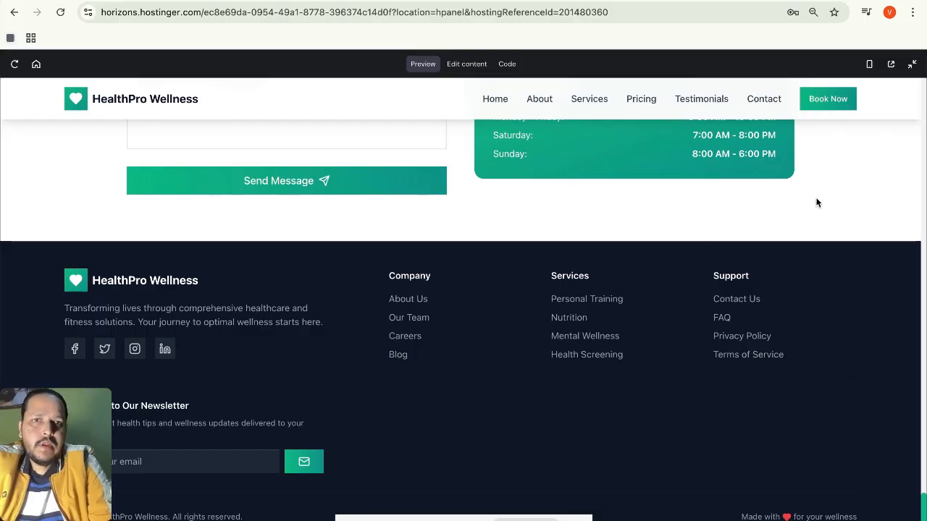
scroll(817, 202, up, 3)
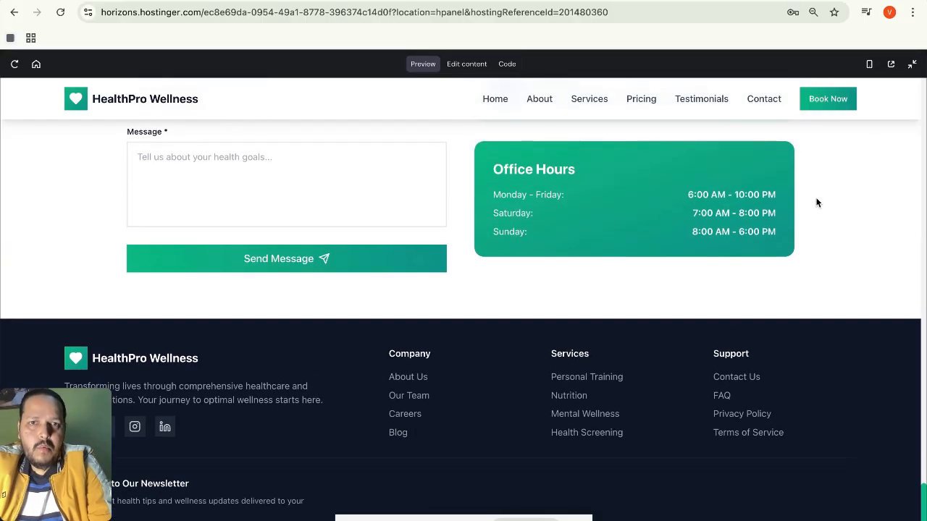
Check that the Pricing and Services header links jump to their sections.
scroll(816, 203, up, 15)
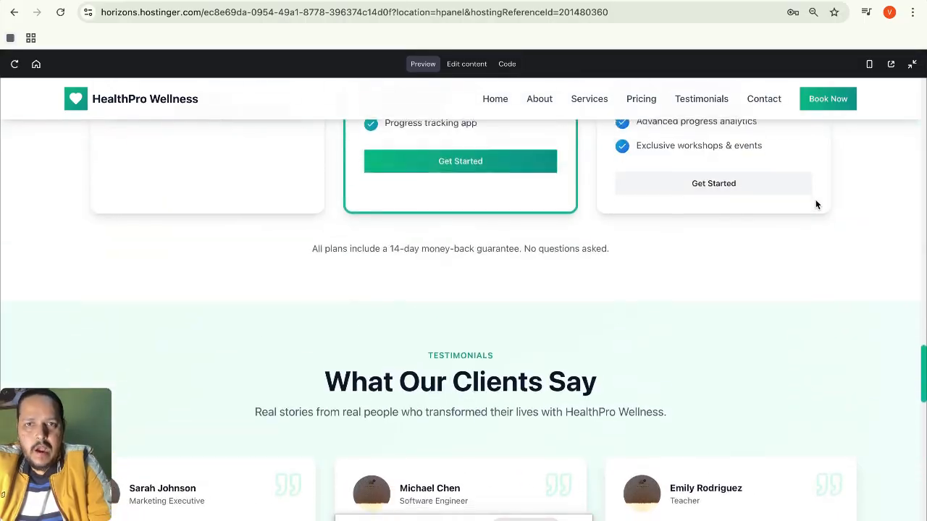
scroll(816, 205, up, 15)
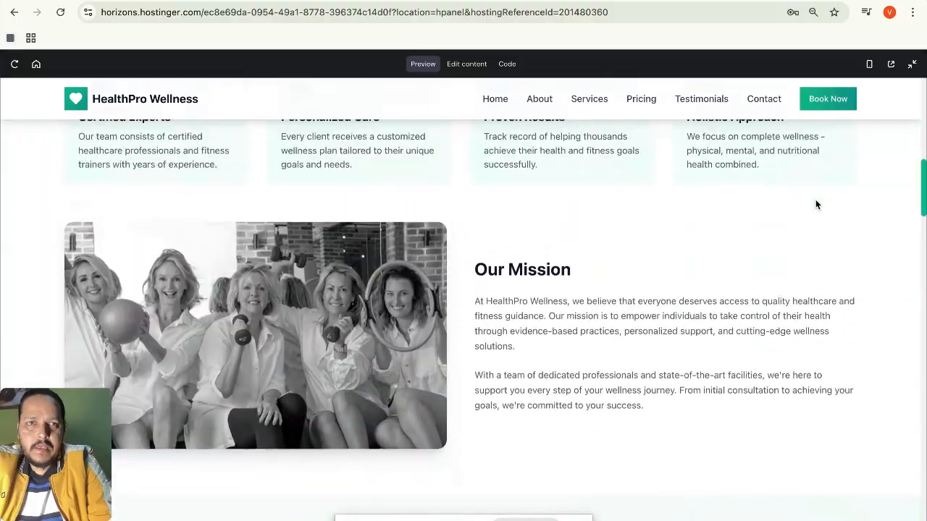
scroll(815, 205, up, 2)
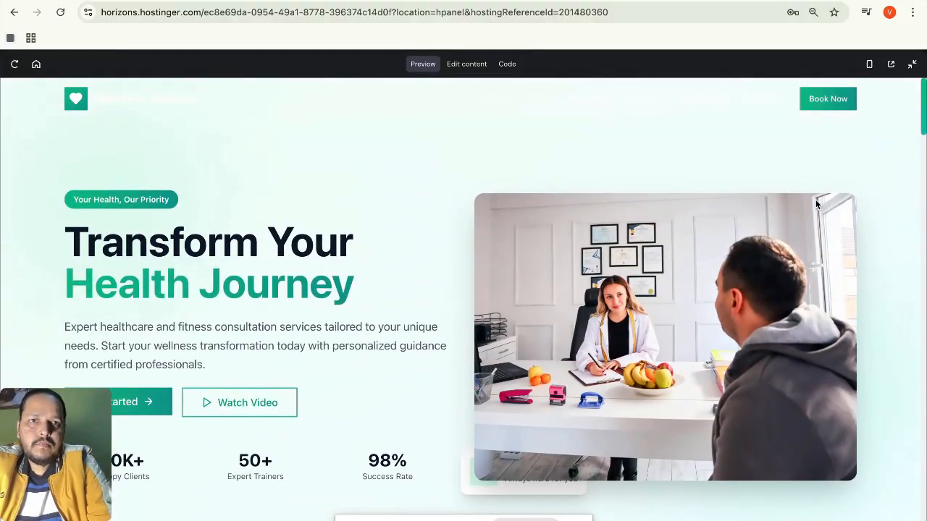
scroll(816, 204, down, 3)
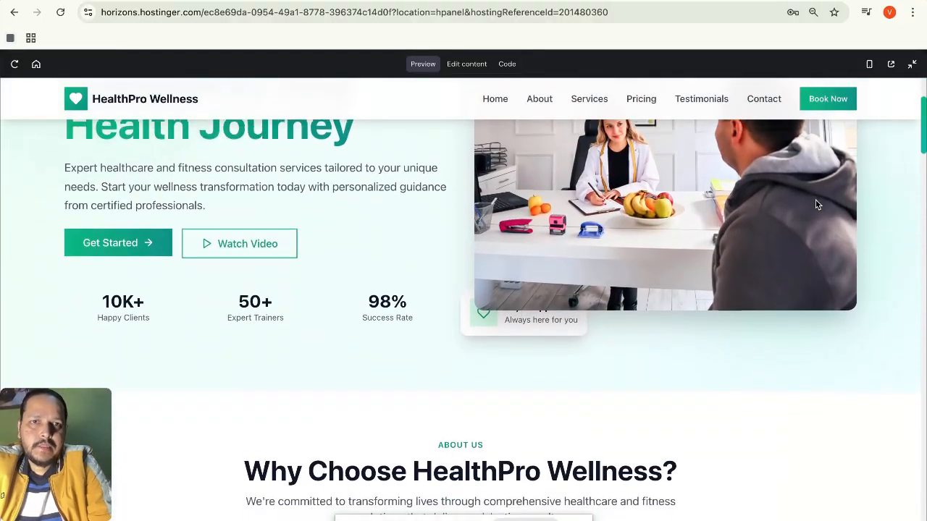
click(641, 99)
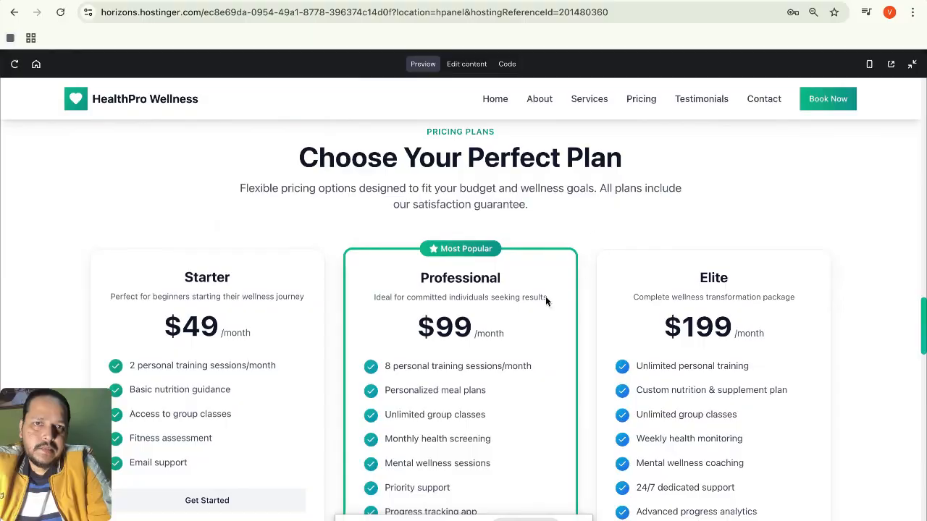
scroll(453, 349, down, 1)
scroll(453, 349, up, 1)
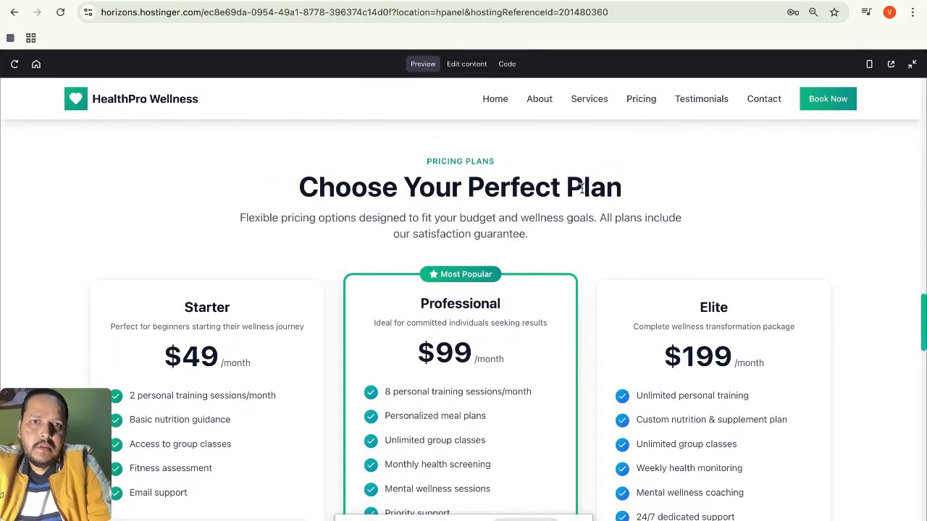
click(589, 99)
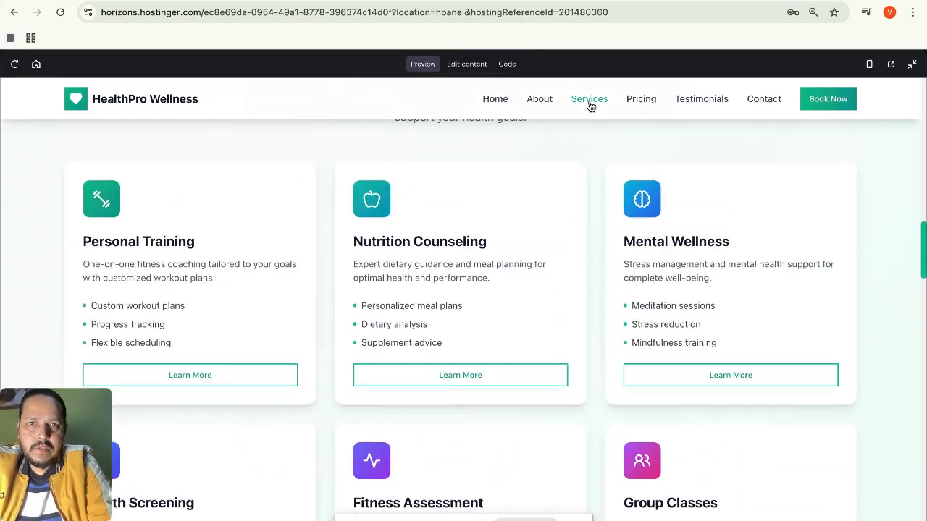
Clear the OUR SERVICES selection and test the Testimonials and Contact header links.
scroll(492, 194, up, 1)
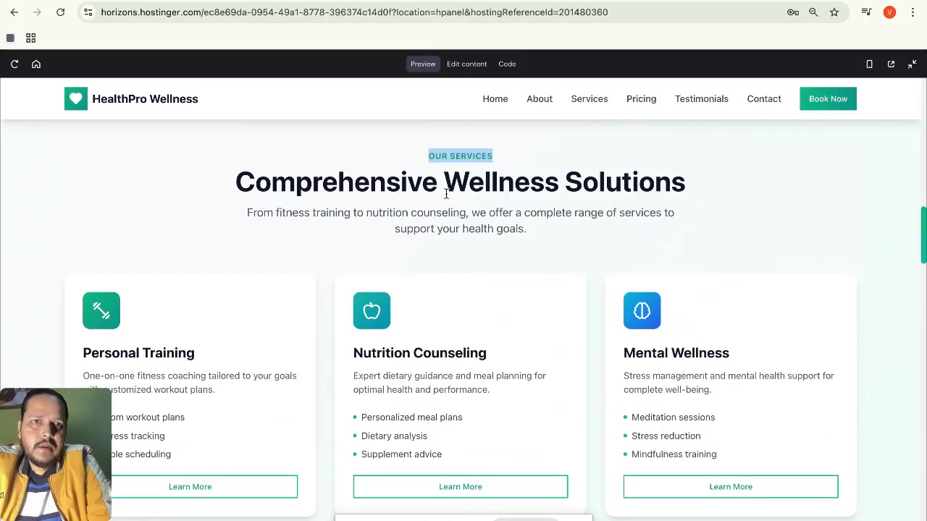
click(472, 153)
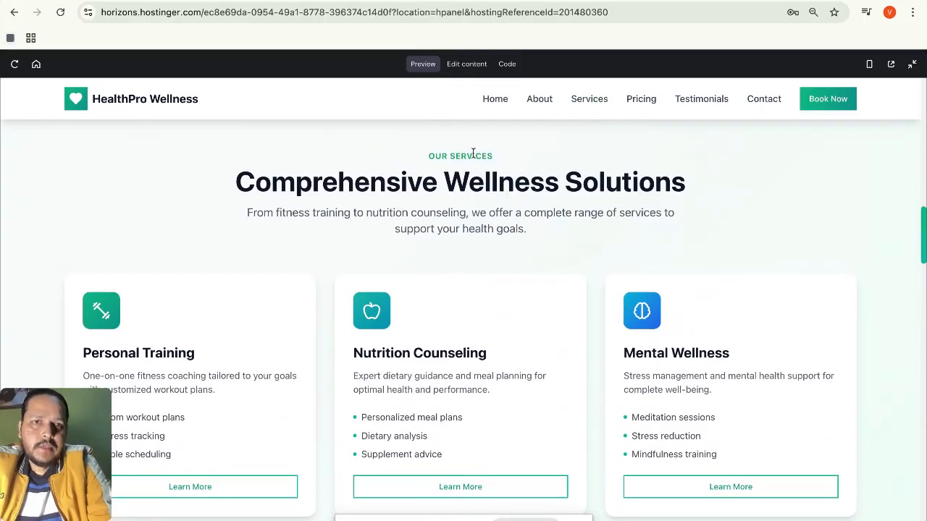
click(712, 104)
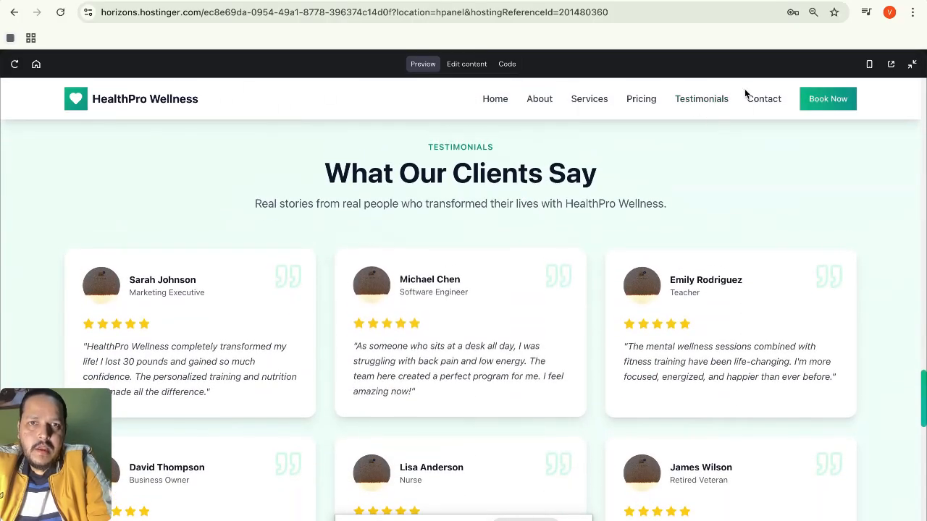
click(761, 101)
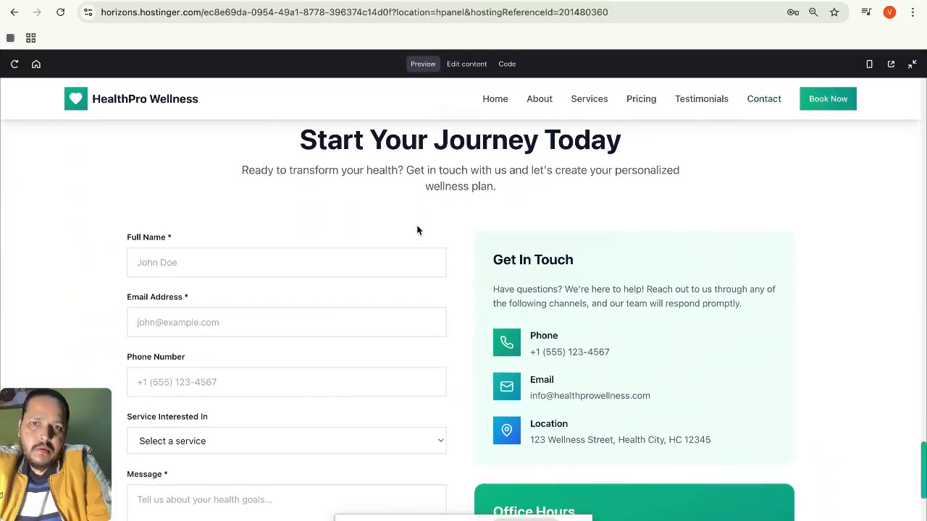
scroll(627, 296, down, 5)
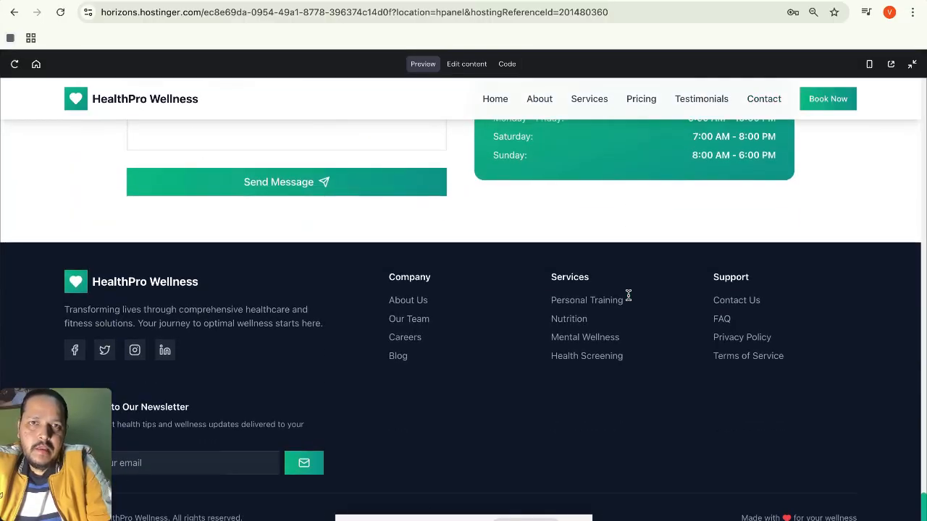
scroll(627, 296, up, 10)
scroll(626, 301, up, 3)
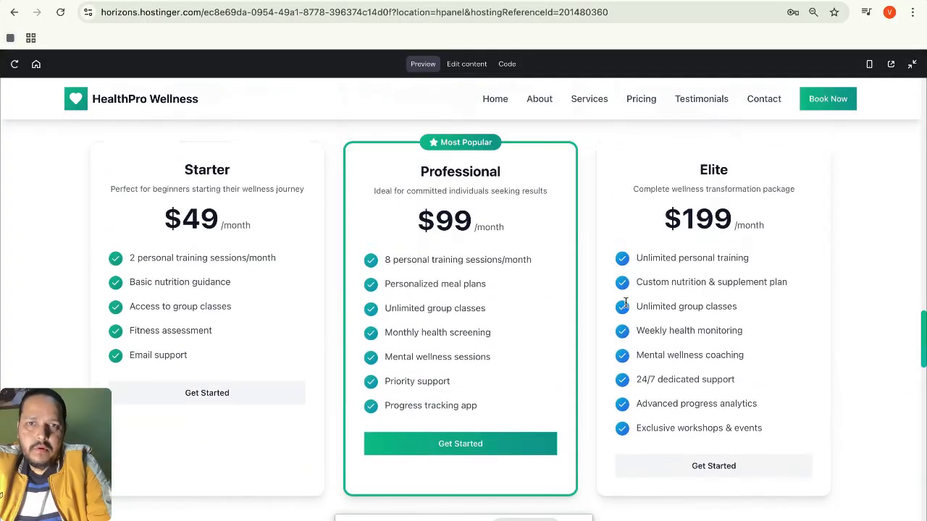
Jump back to the About section, then switch the preview to mobile layout.
click(538, 101)
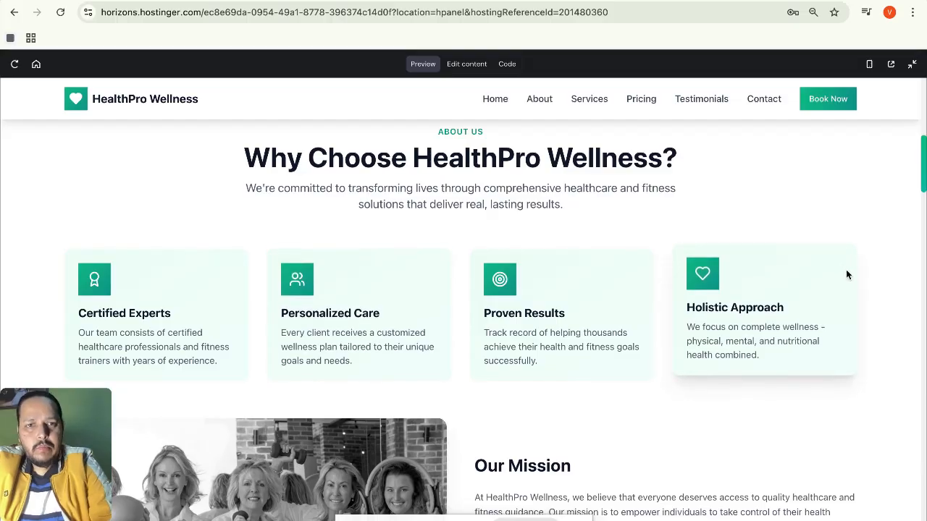
scroll(847, 274, down, 10)
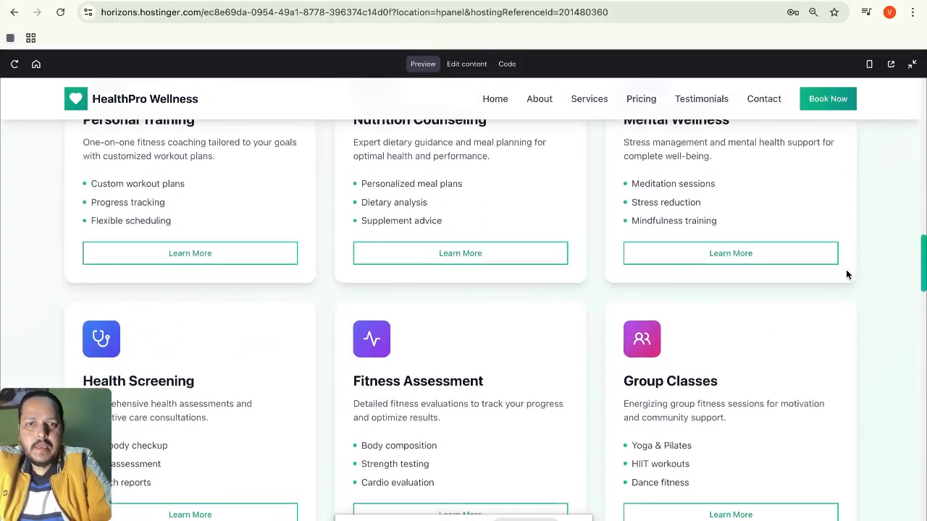
scroll(847, 275, down, 20)
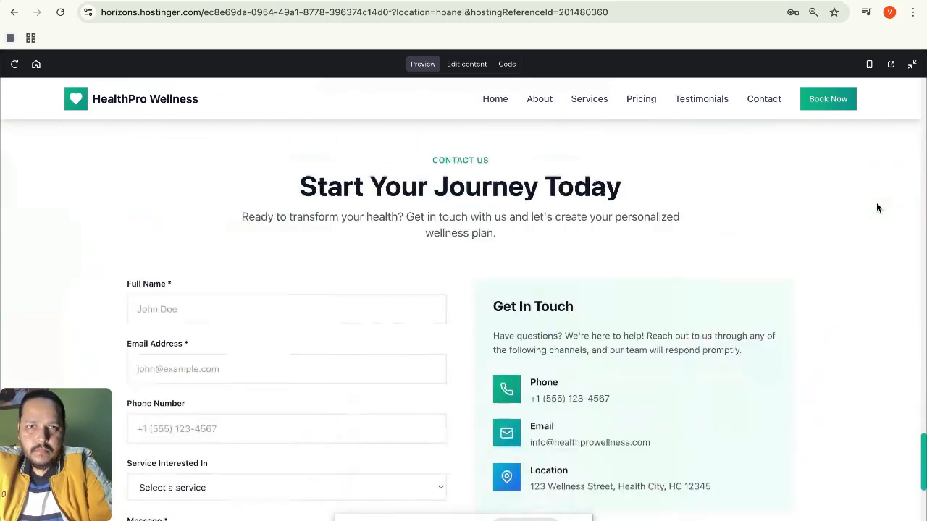
scroll(876, 209, up, 10)
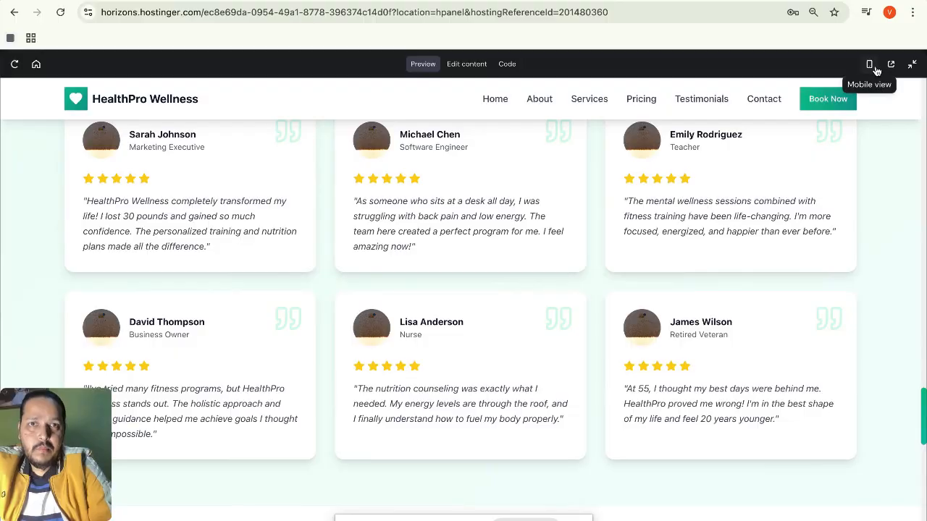
click(870, 65)
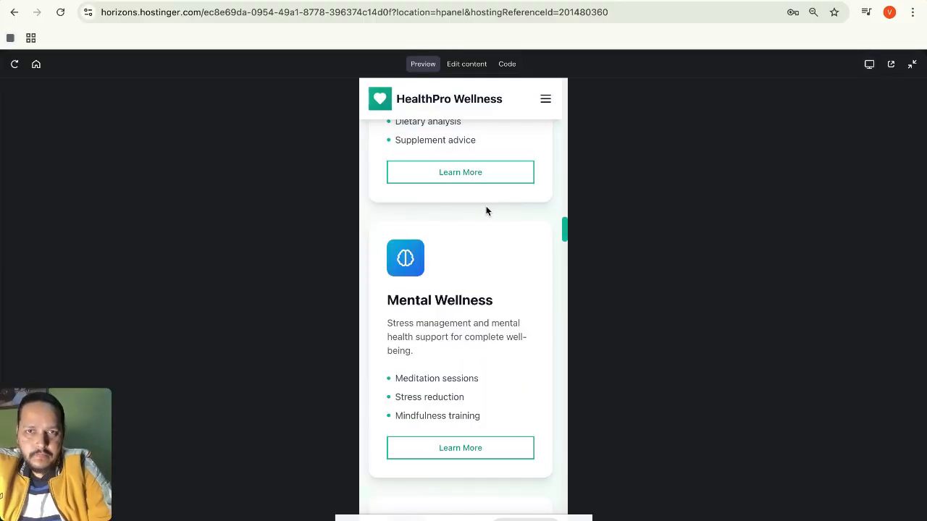
Scroll the mobile preview back to the top and drop open the hamburger navigation menu.
scroll(486, 211, up, 15)
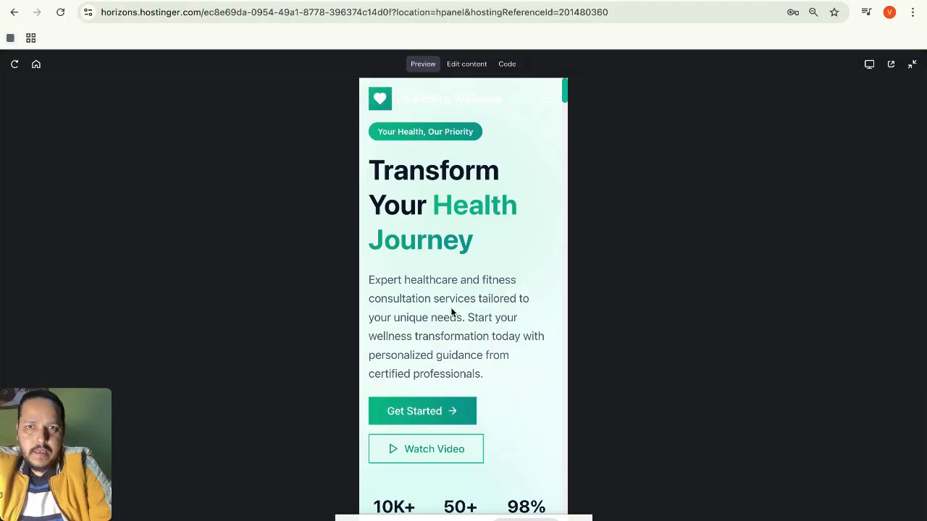
scroll(451, 311, down, 1)
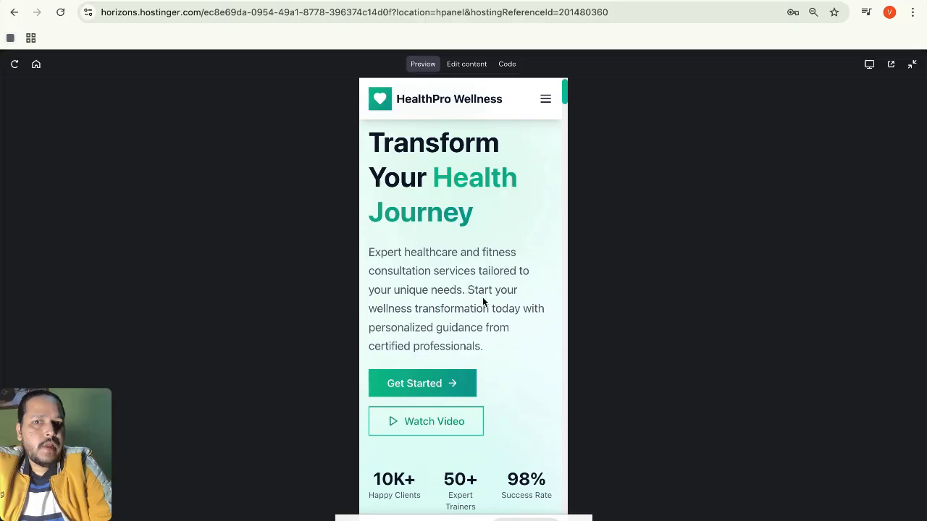
scroll(495, 310, down, 1)
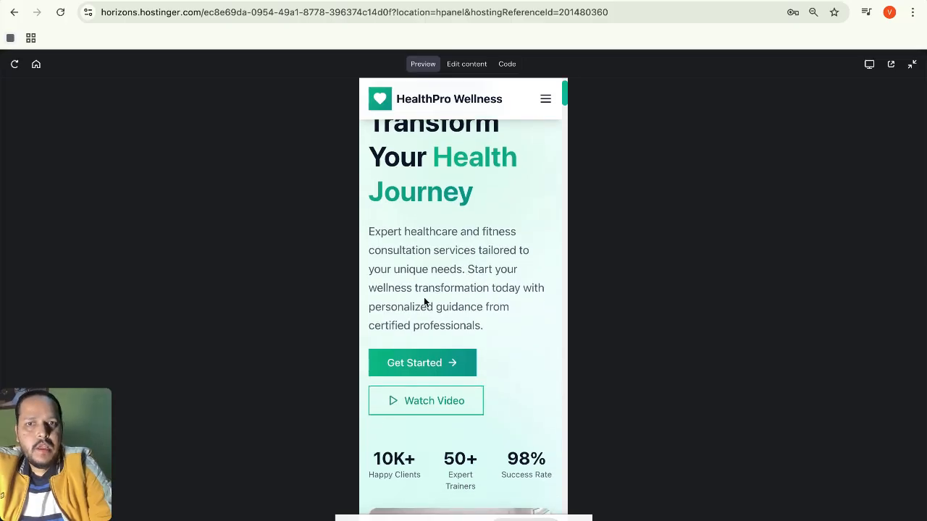
scroll(533, 299, down, 1)
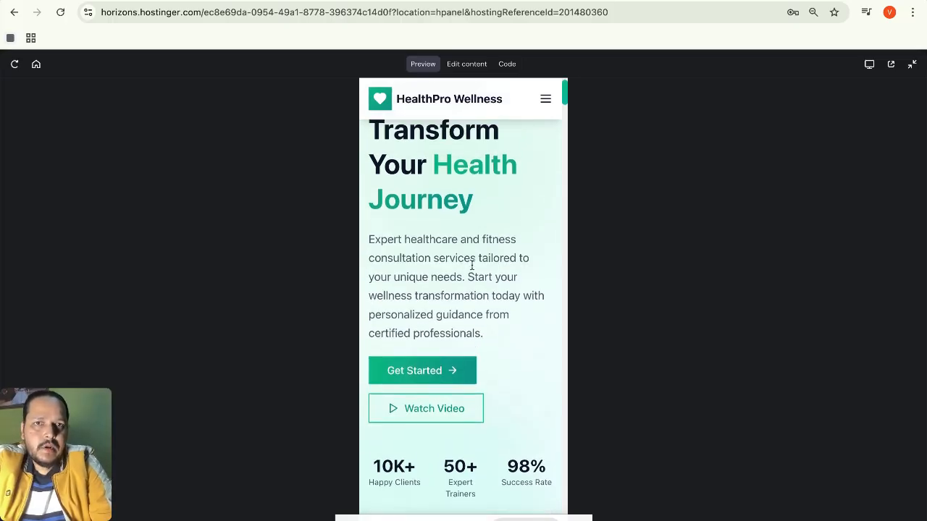
scroll(477, 316, up, 1)
click(547, 101)
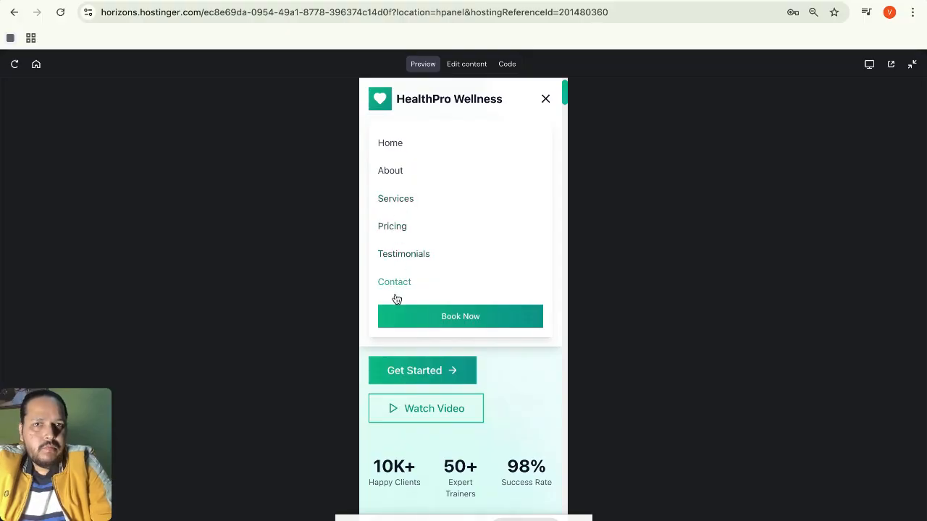
click(546, 99)
scroll(511, 276, down, 3)
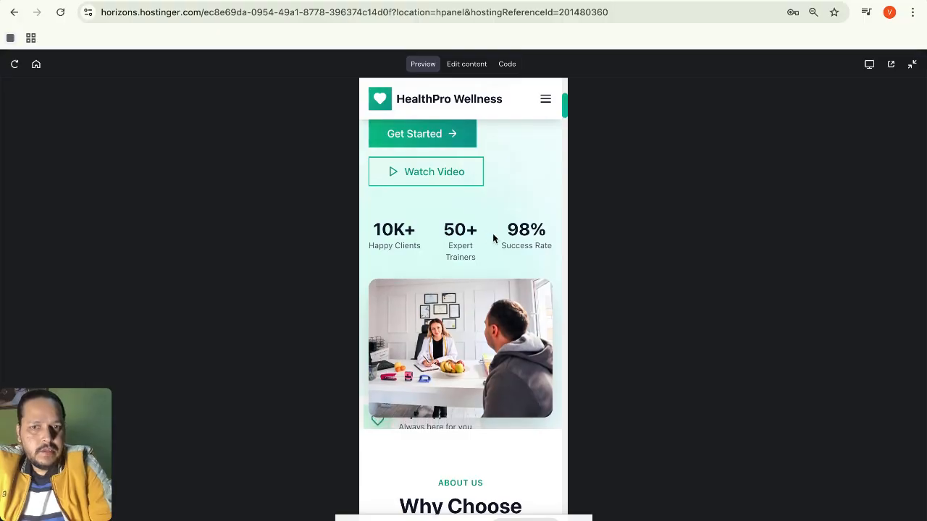
scroll(534, 250, down, 1)
scroll(471, 344, down, 6)
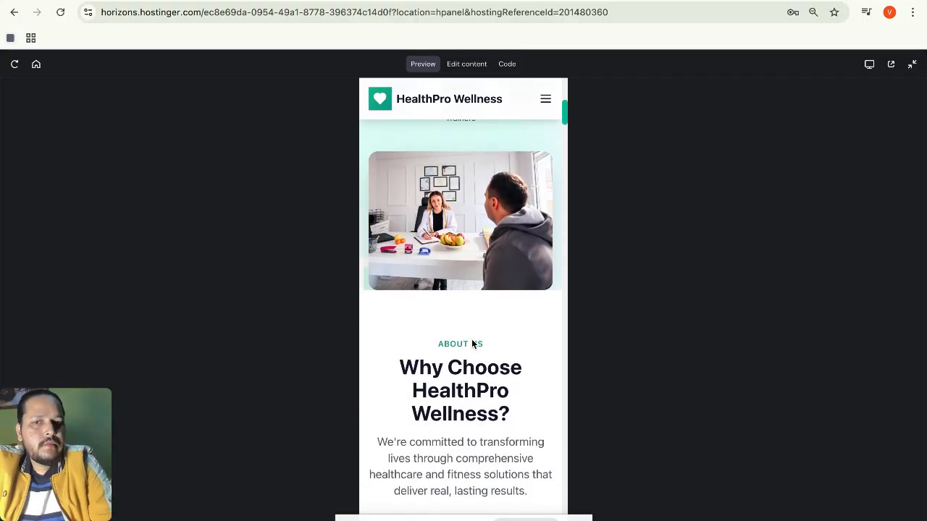
scroll(471, 338, down, 5)
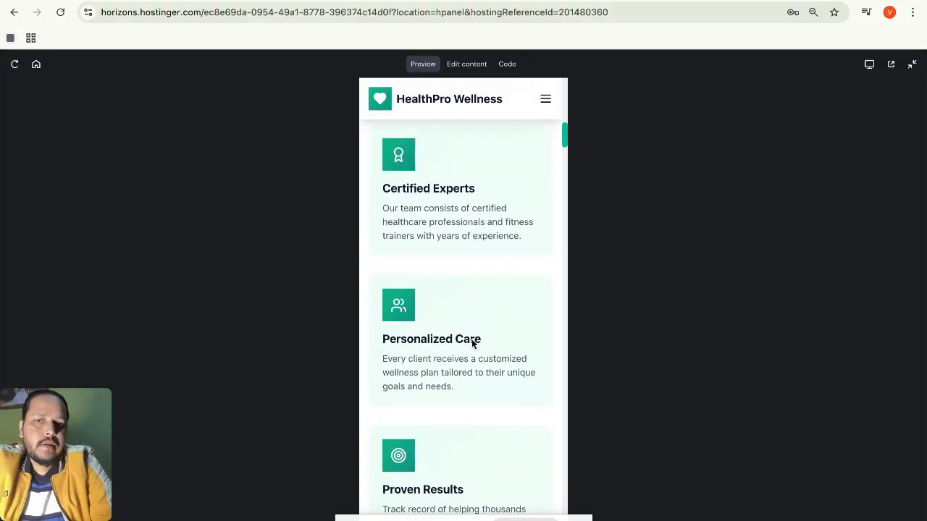
scroll(474, 339, down, 4)
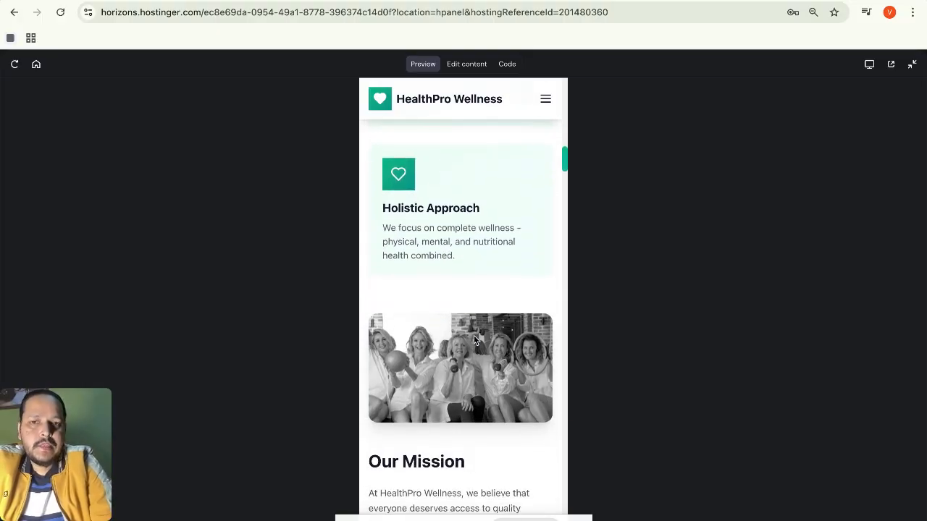
scroll(474, 339, down, 12)
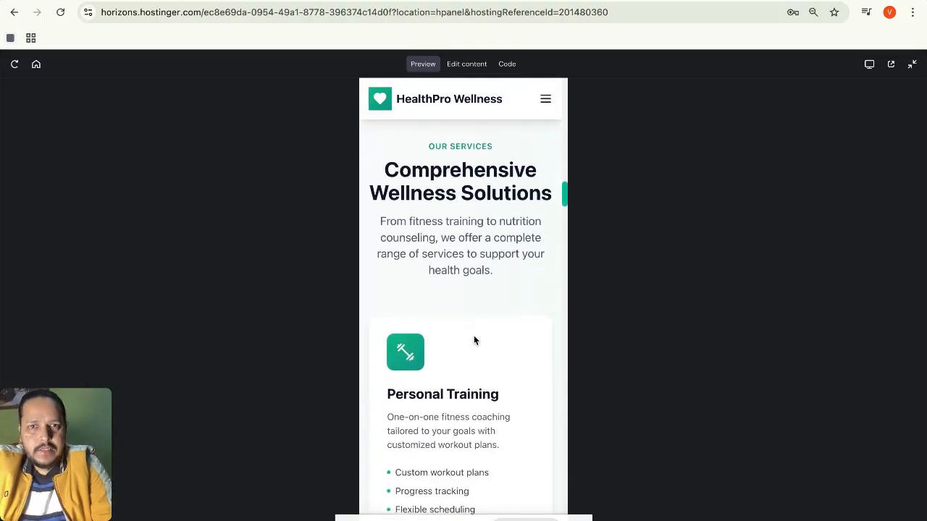
scroll(474, 340, down, 3)
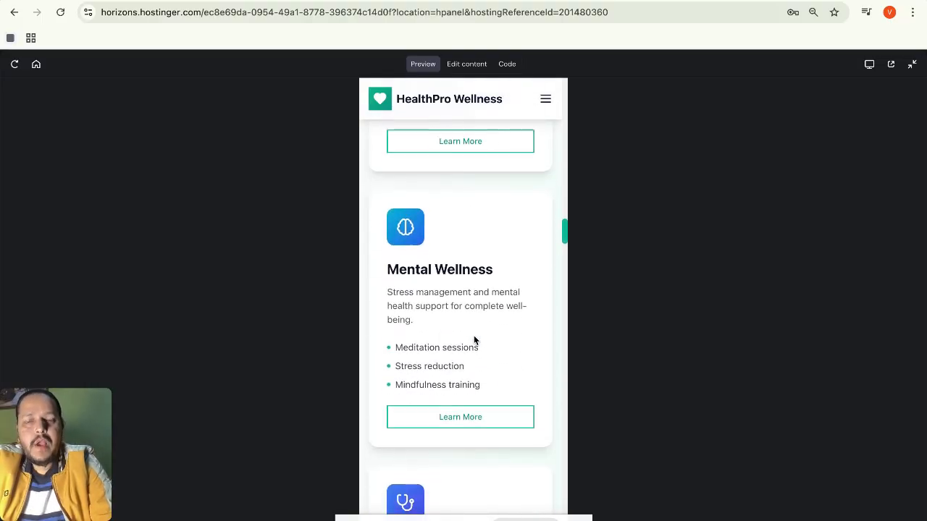
scroll(495, 280, down, 12)
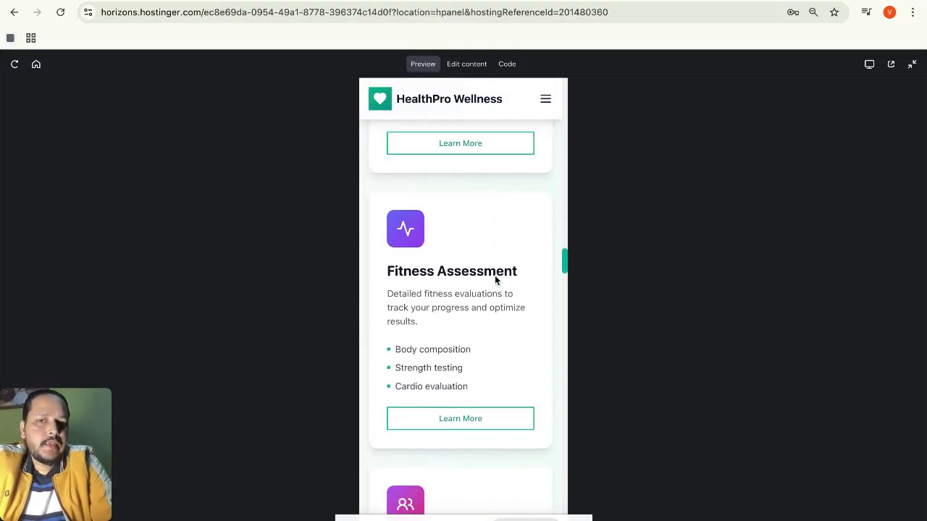
scroll(495, 280, down, 10)
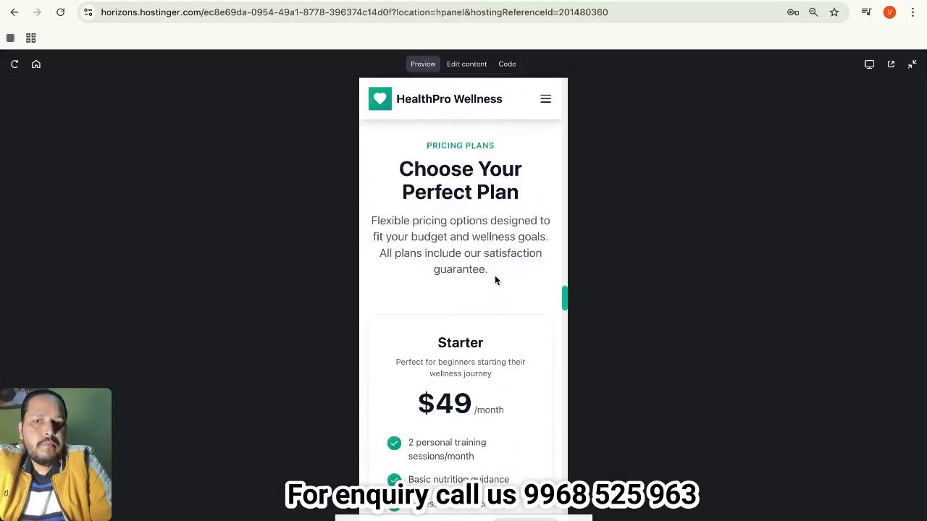
scroll(496, 280, down, 4)
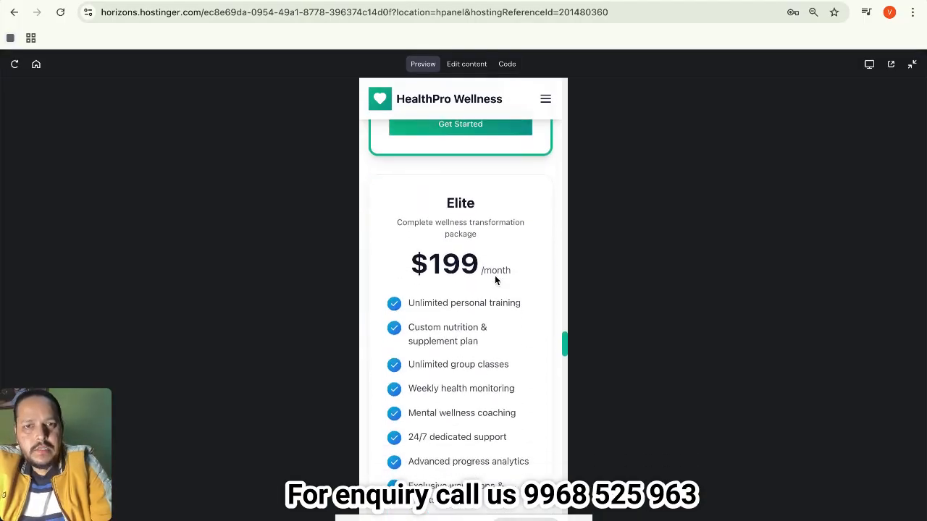
scroll(495, 280, down, 5)
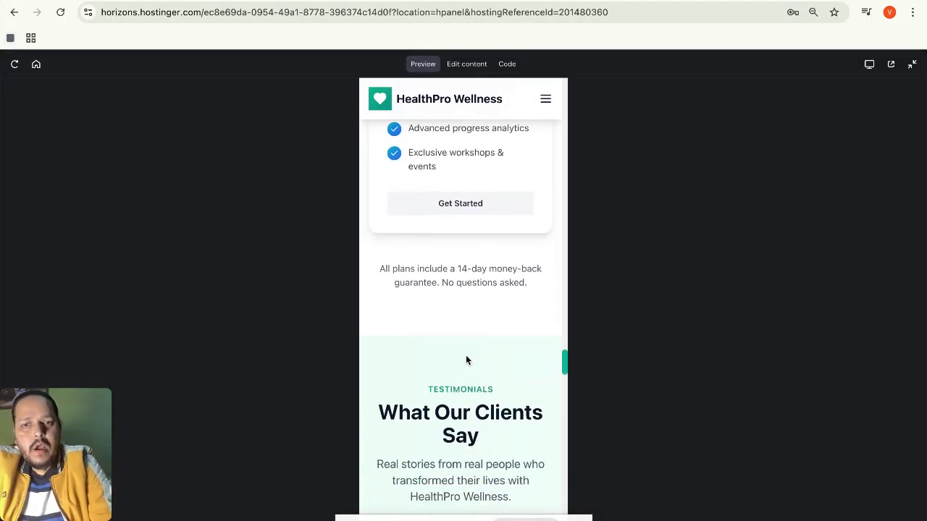
scroll(465, 356, down, 11)
scroll(465, 359, down, 13)
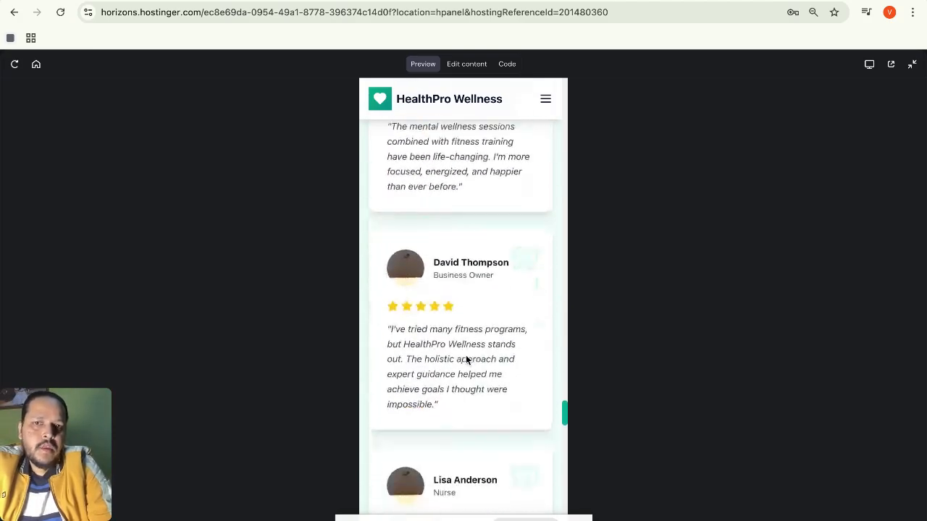
scroll(465, 360, down, 10)
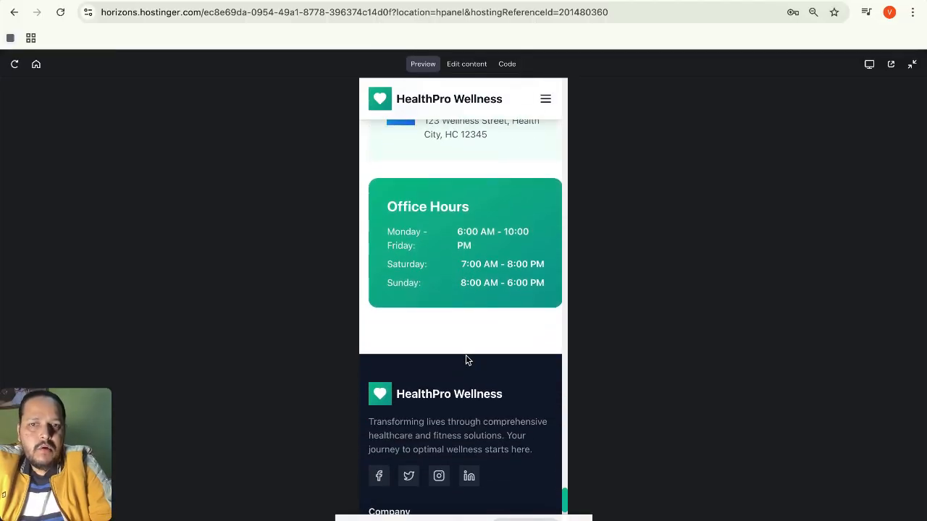
scroll(465, 360, down, 7)
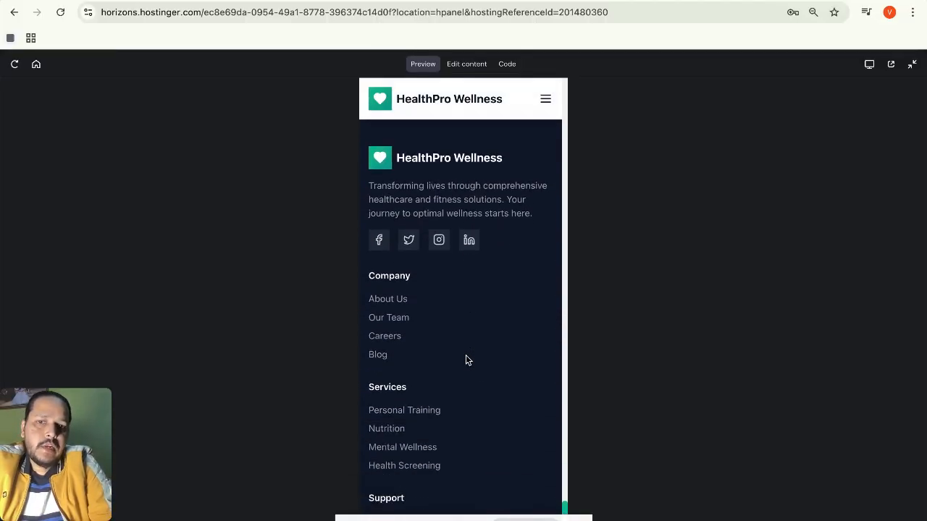
scroll(465, 360, up, 10)
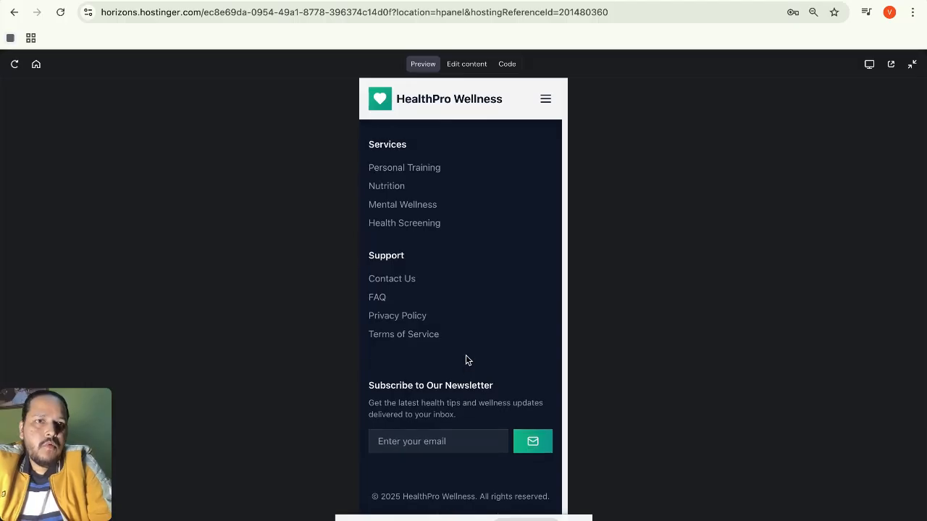
scroll(466, 360, up, 5)
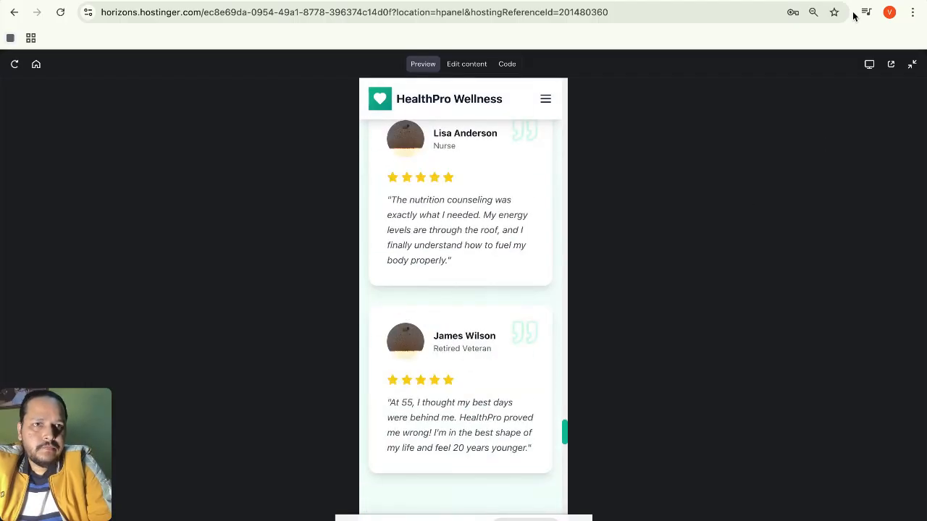
Return the HealthPro Wellness preview to full desktop width.
click(869, 65)
scroll(700, 246, up, 20)
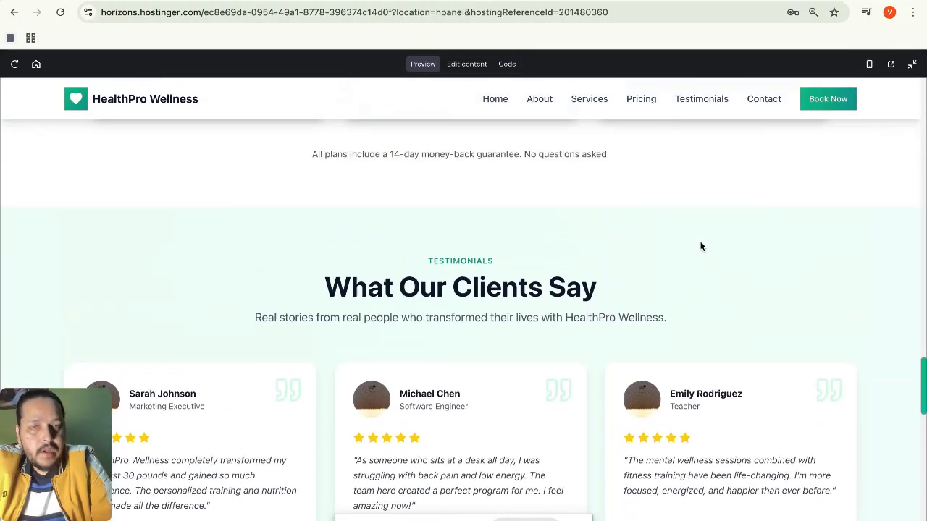
scroll(700, 246, up, 10)
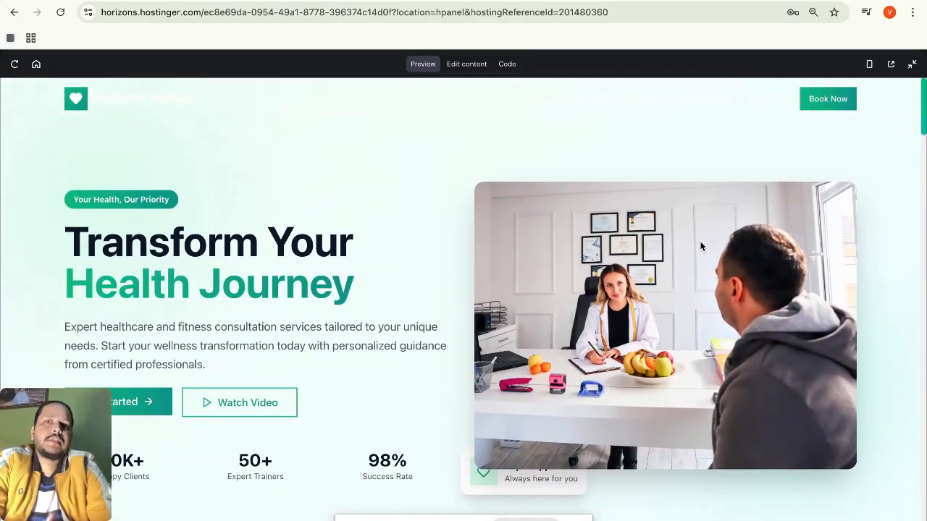
scroll(702, 253, down, 3)
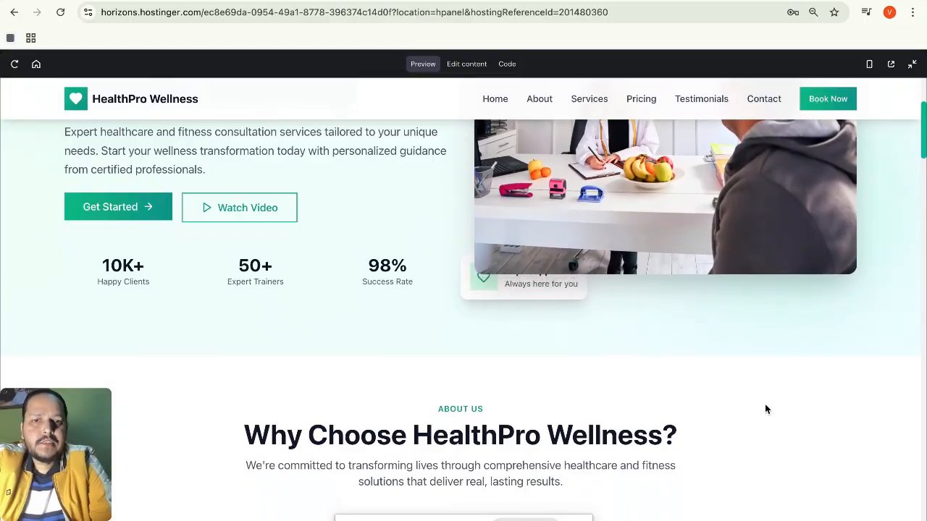
scroll(765, 410, down, 3)
scroll(765, 409, down, 1)
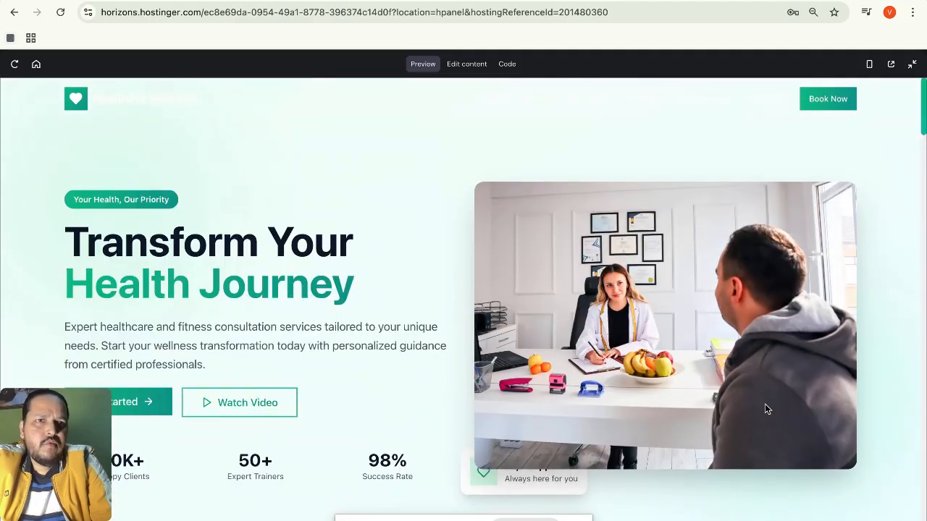
Scroll through the desktop preview, then move to the veed.io recording tab.
scroll(765, 409, down, 4)
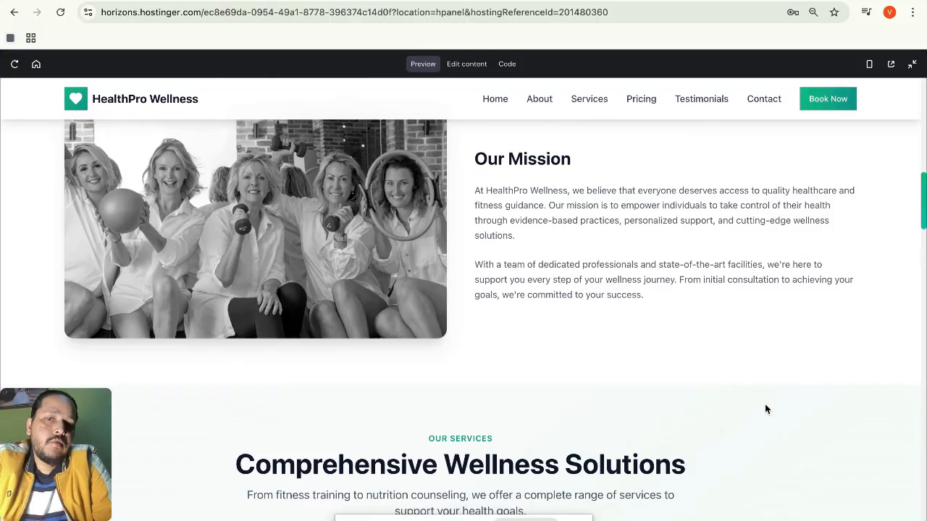
scroll(765, 409, down, 5)
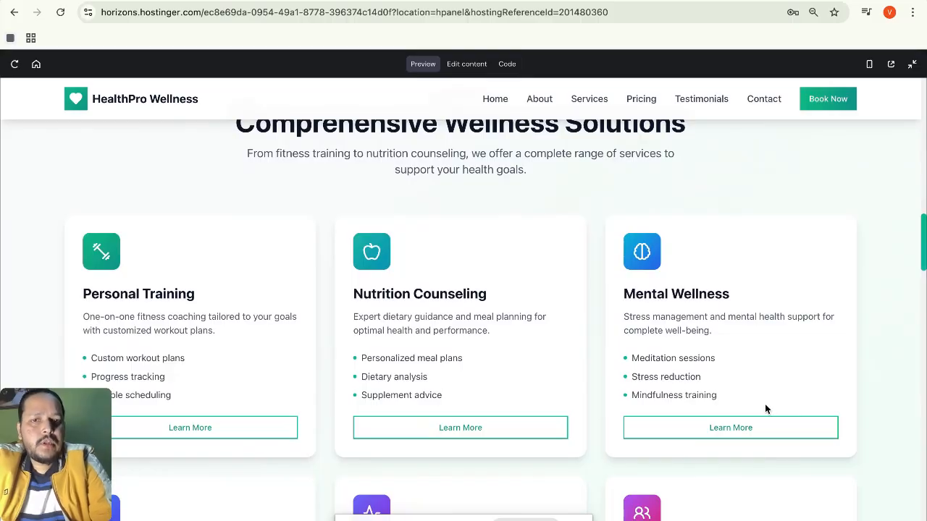
scroll(765, 409, down, 10)
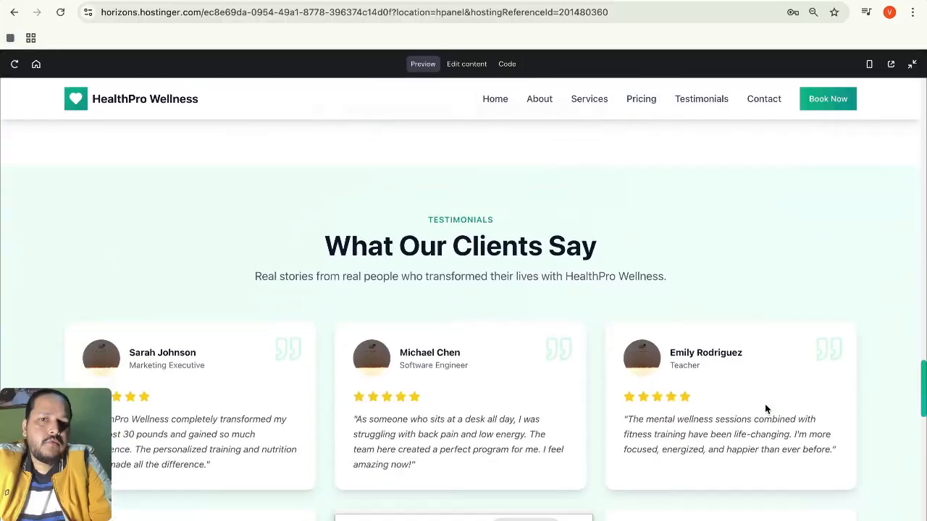
scroll(765, 409, down, 10)
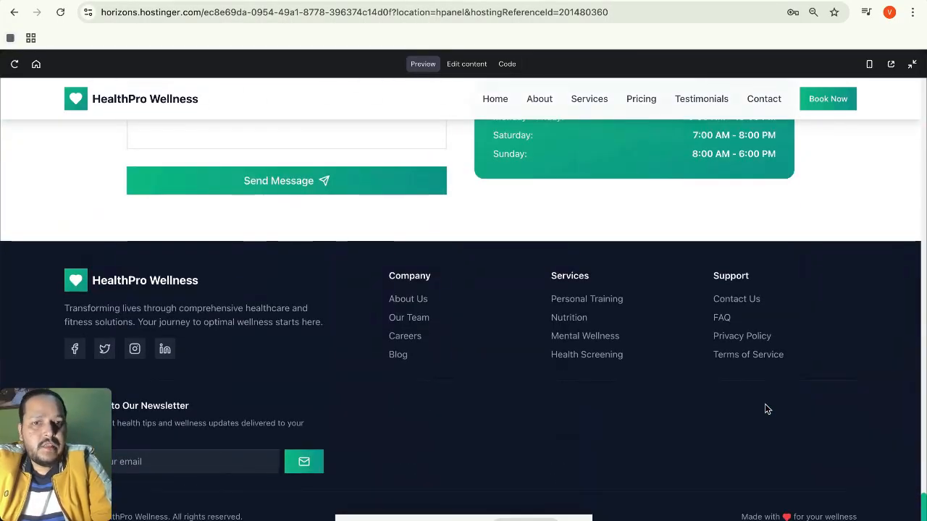
scroll(765, 409, up, 6)
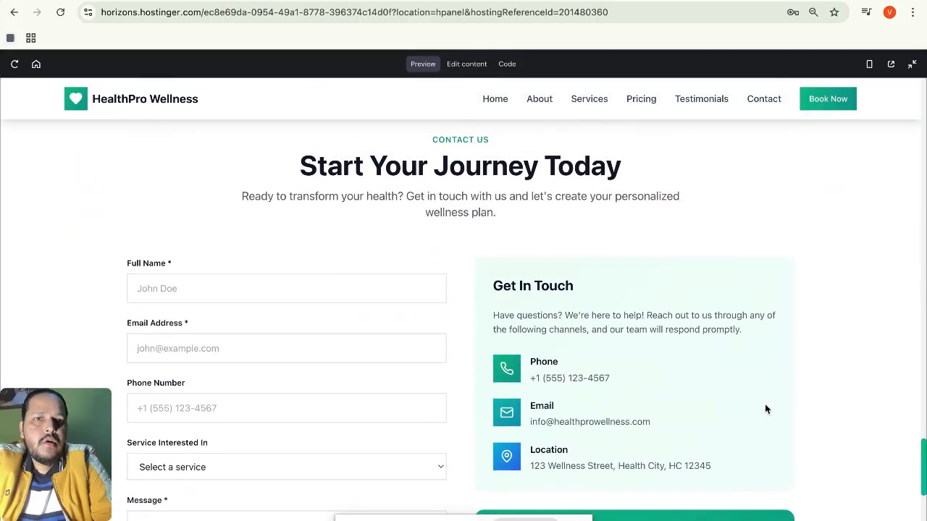
scroll(765, 409, up, 5)
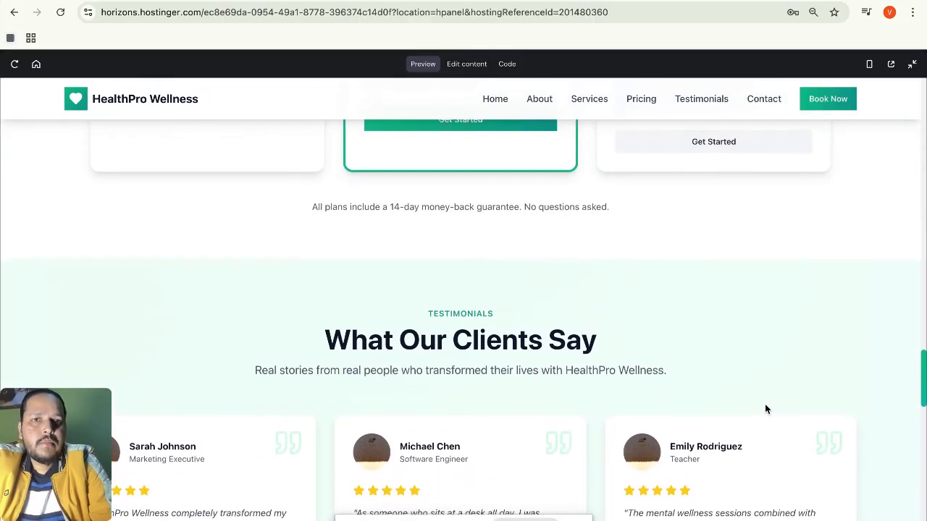
scroll(765, 409, up, 10)
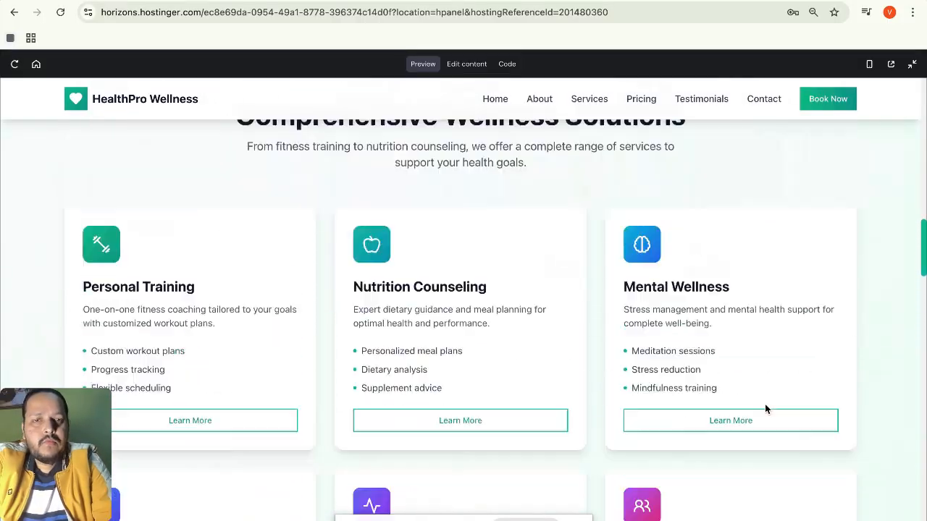
scroll(766, 409, up, 1)
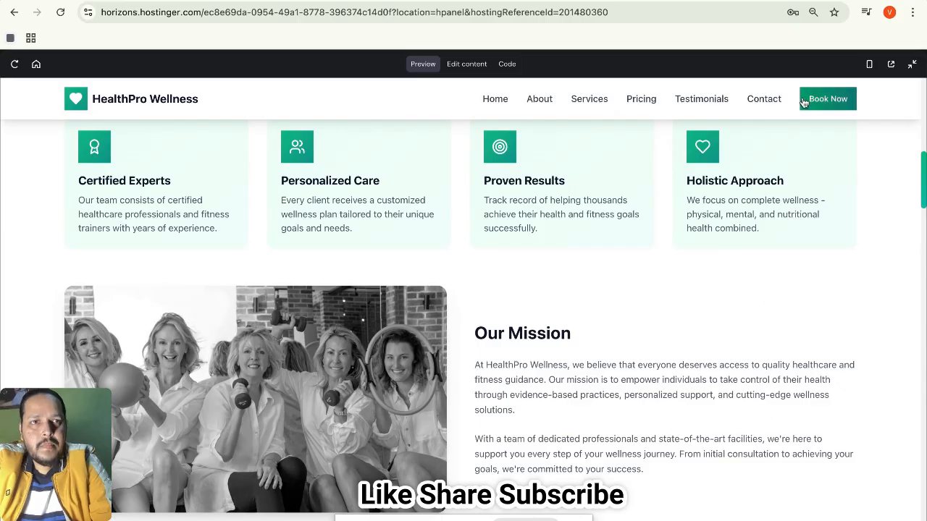
click(811, 3)
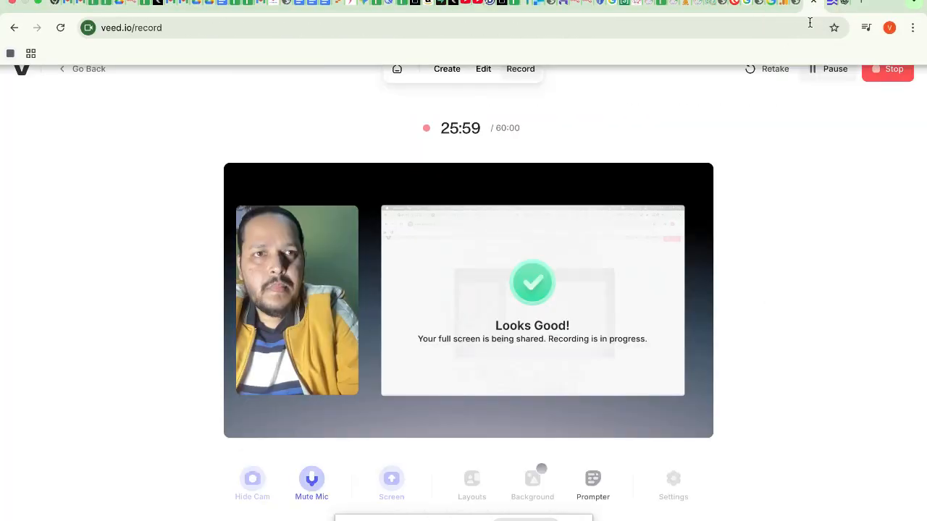